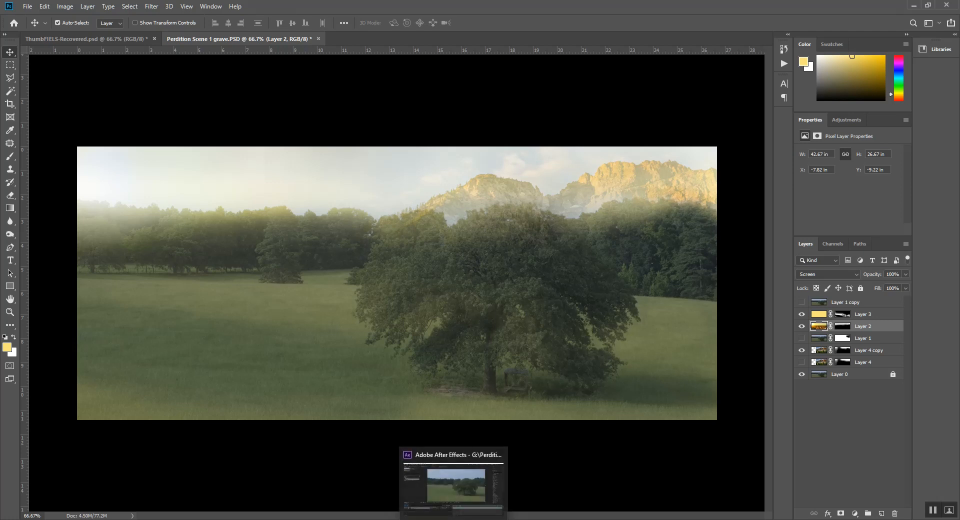
Switch to After Effects and scrub through the 00166 composition to review the source footage
click(454, 519)
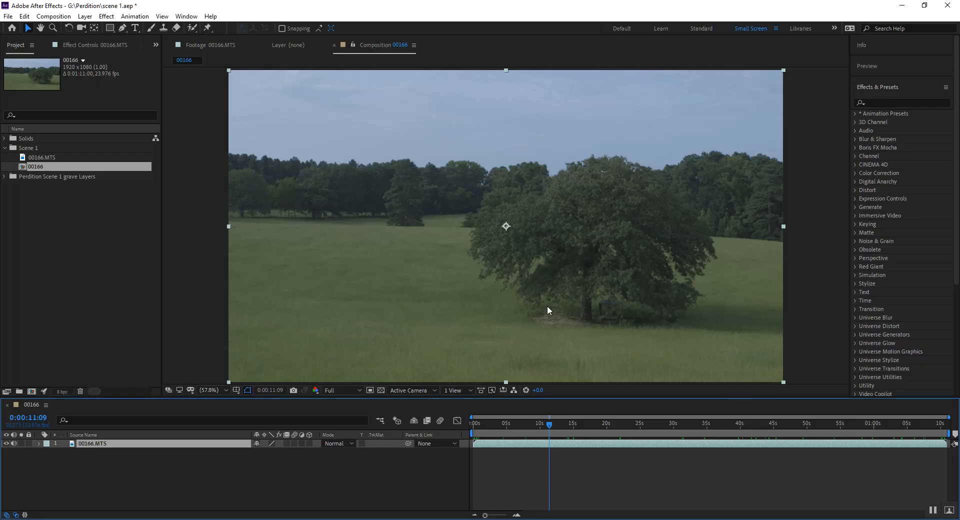
drag(531, 424, 595, 444)
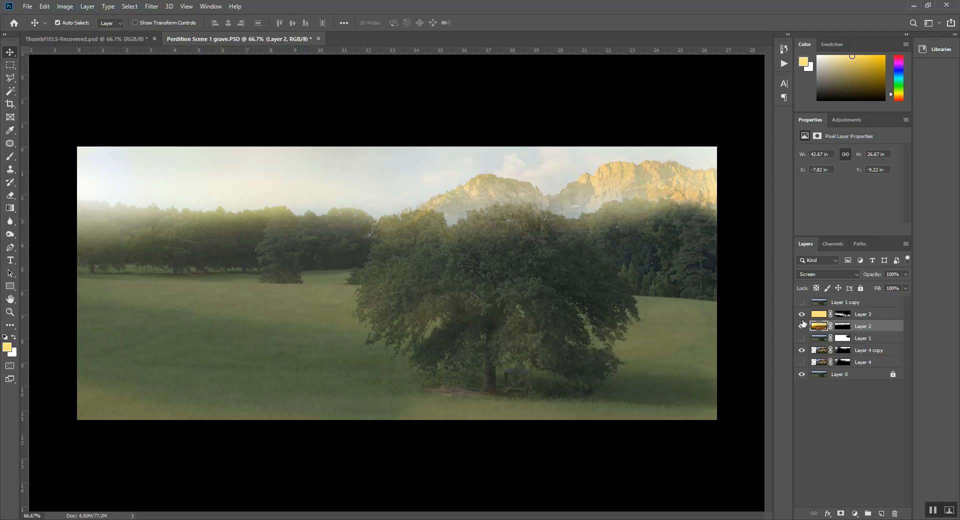
Return to Photoshop and compare the composite with the original frame by toggling the visibility of Layer 1 copy
click(801, 302)
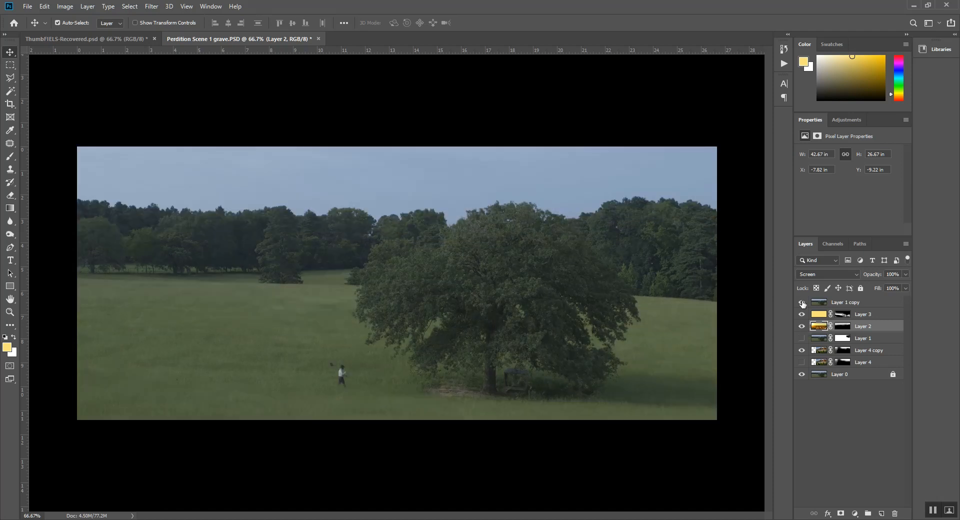
click(802, 303)
click(801, 303)
click(802, 304)
Duplicate Layer 4 copy and compare the result by hiding and showing the layer it was made from
click(842, 350)
key(b)
key(d)
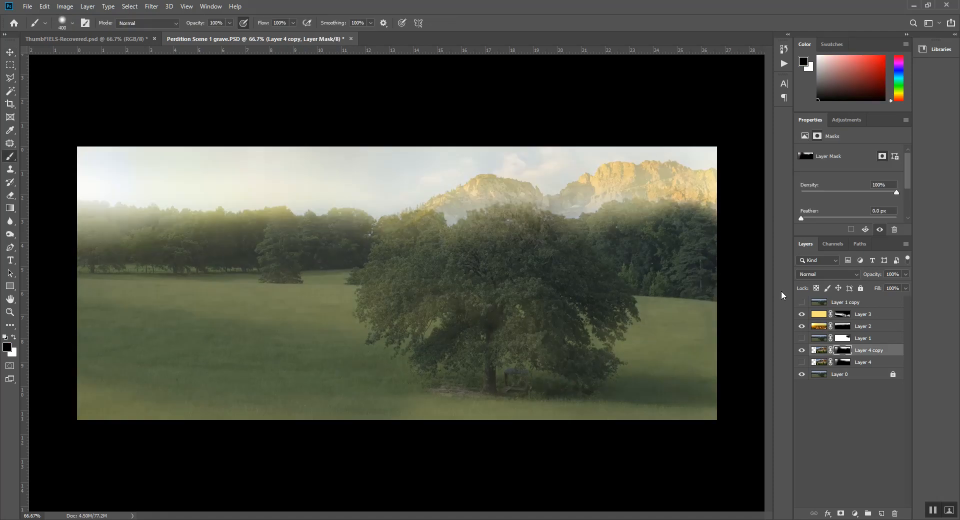
click(857, 407)
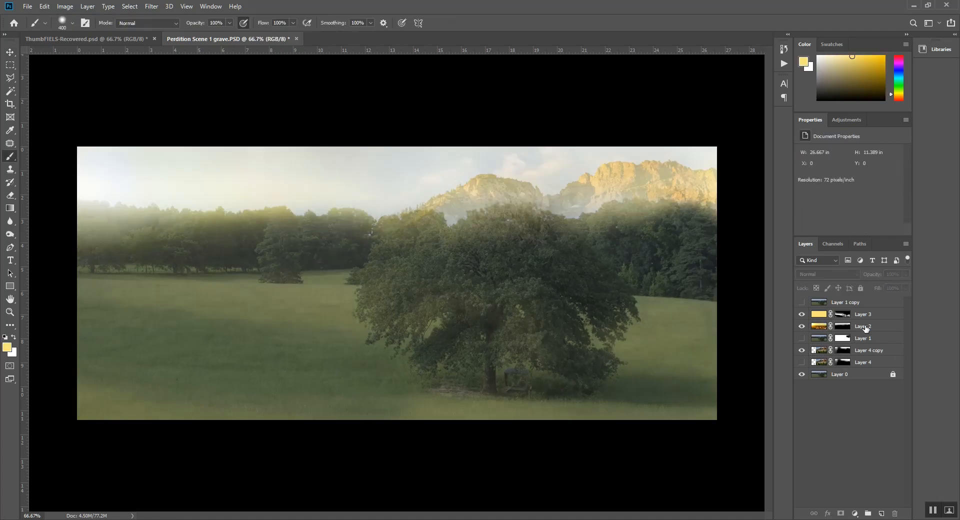
click(860, 352)
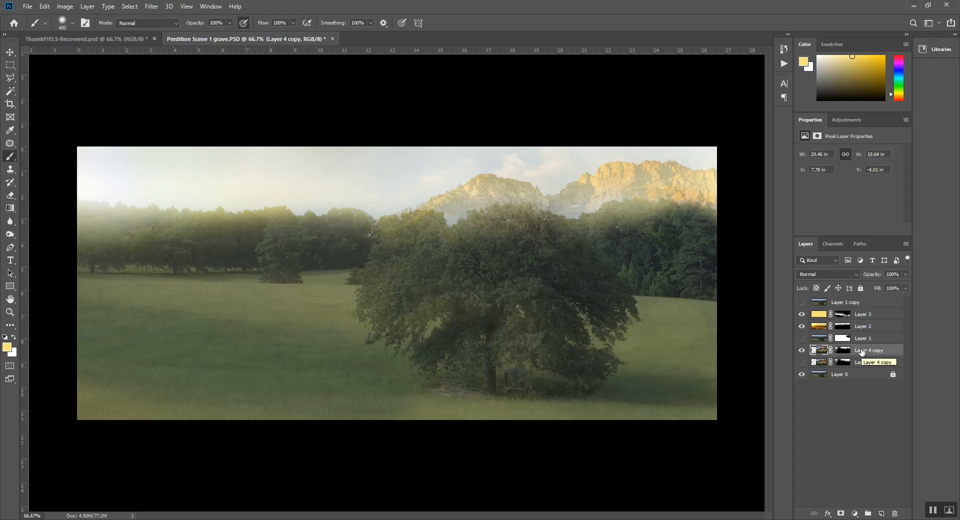
key(ctrl+j)
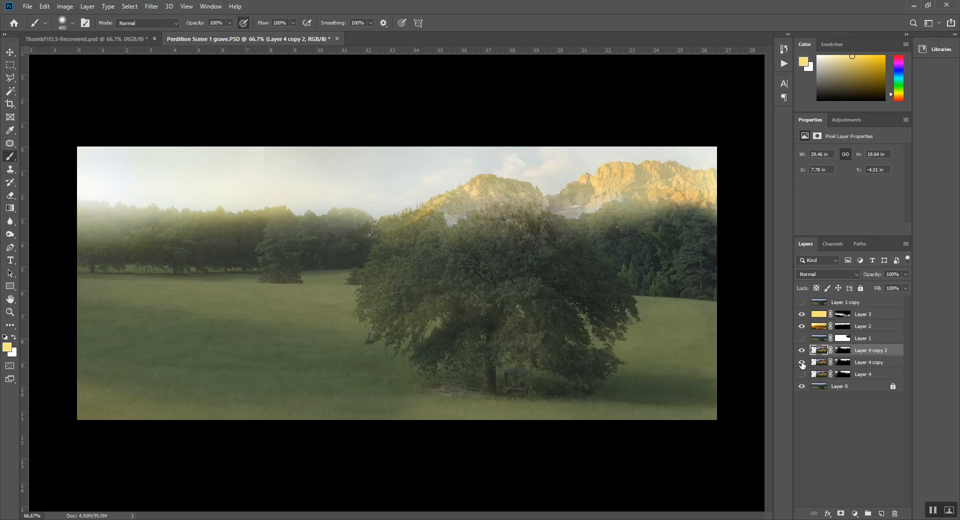
click(801, 363)
click(801, 363)
Reduce the brush size to 200 and target the Layer 4 copy 2 mask with white as the foreground colour
key(bracketleft)
key(bracketleft)
key(bracketleft)
click(841, 355)
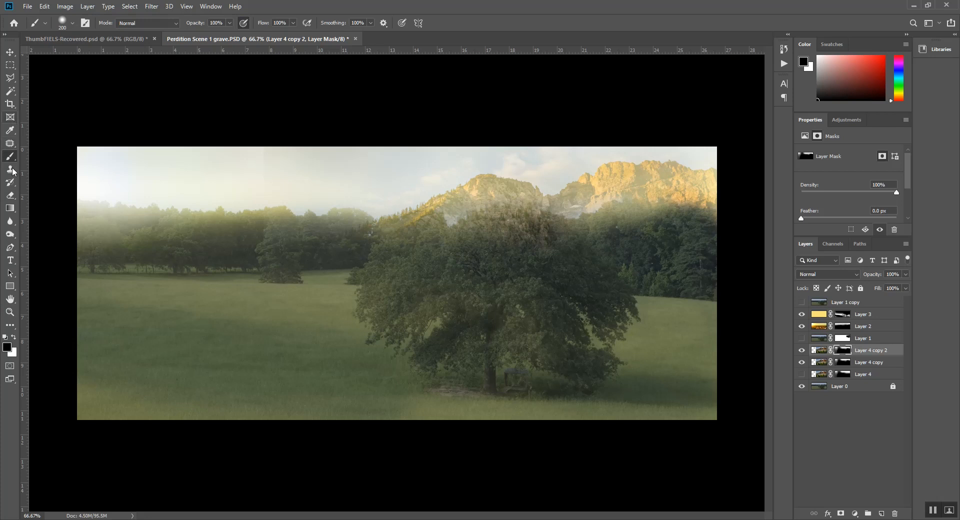
click(14, 337)
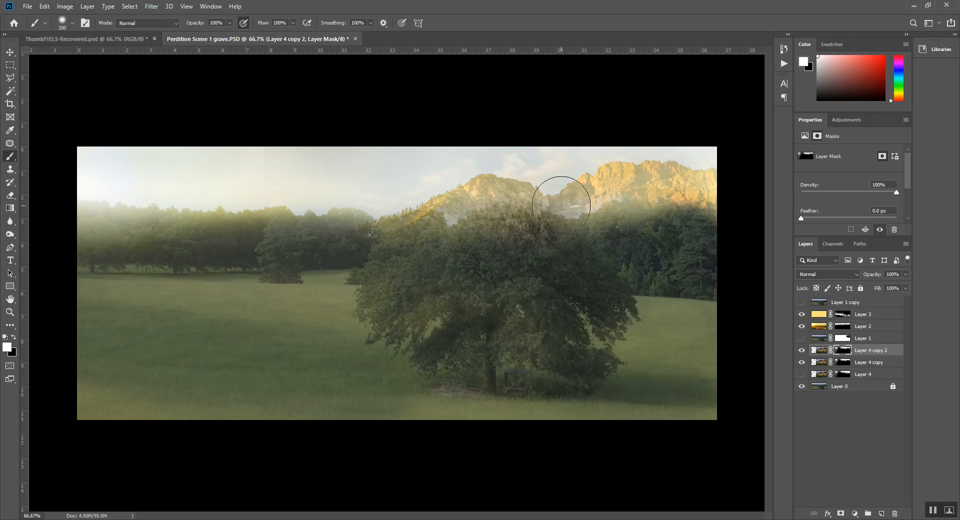
Examine the mountain's blend into the treetops up close, toggling Layer 0 and Layer 1 copy to compare
key(z)
click(641, 197)
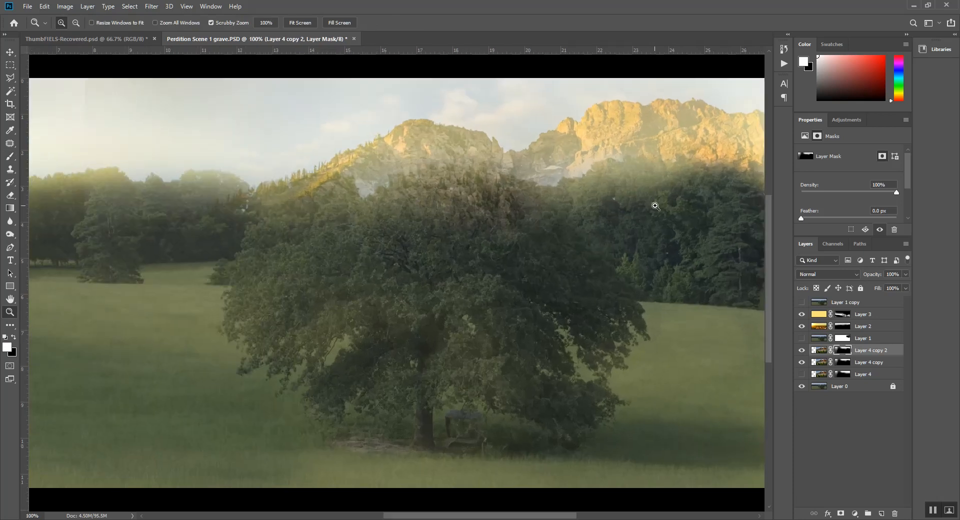
click(625, 159)
drag(642, 167, 485, 270)
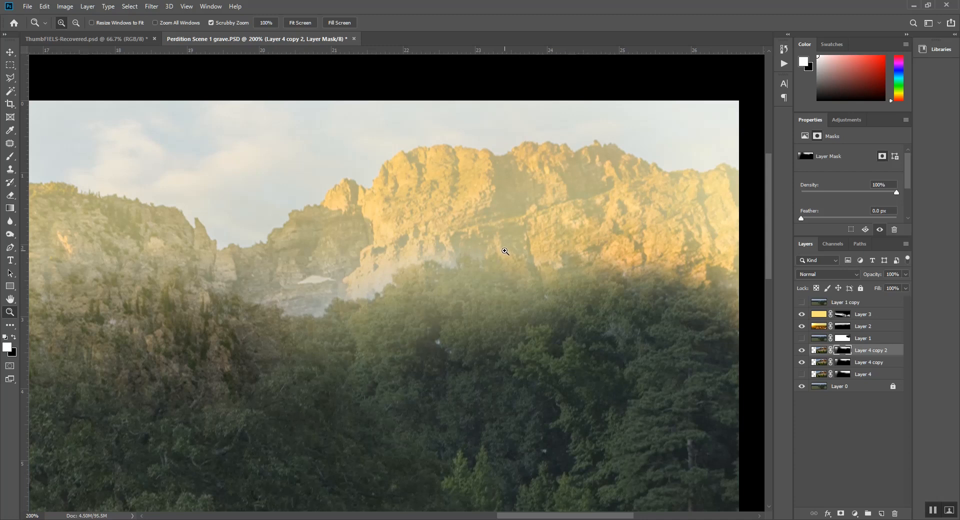
click(801, 386)
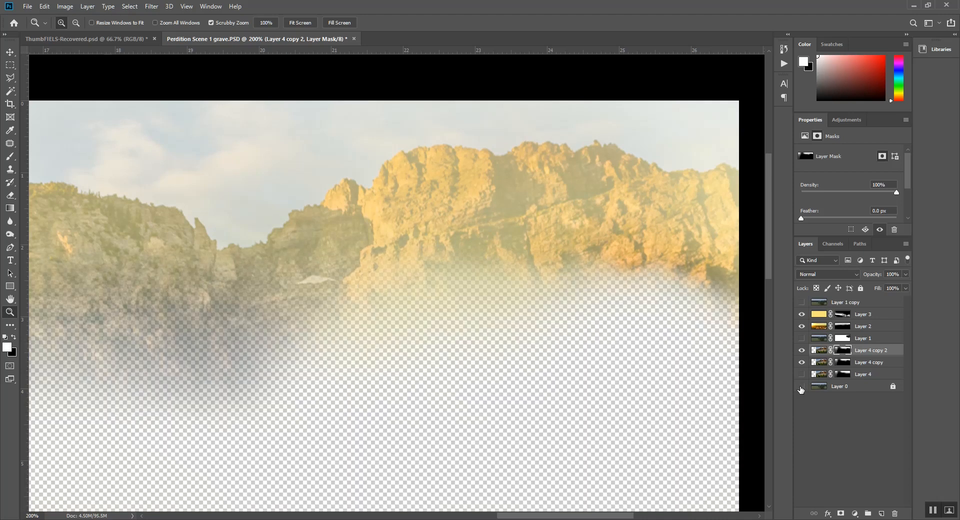
click(802, 386)
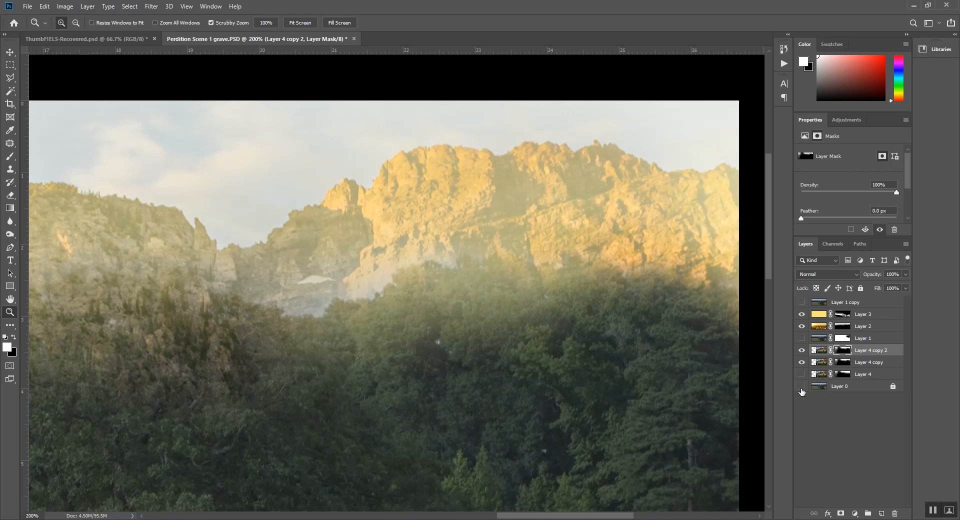
click(801, 386)
click(801, 387)
click(801, 303)
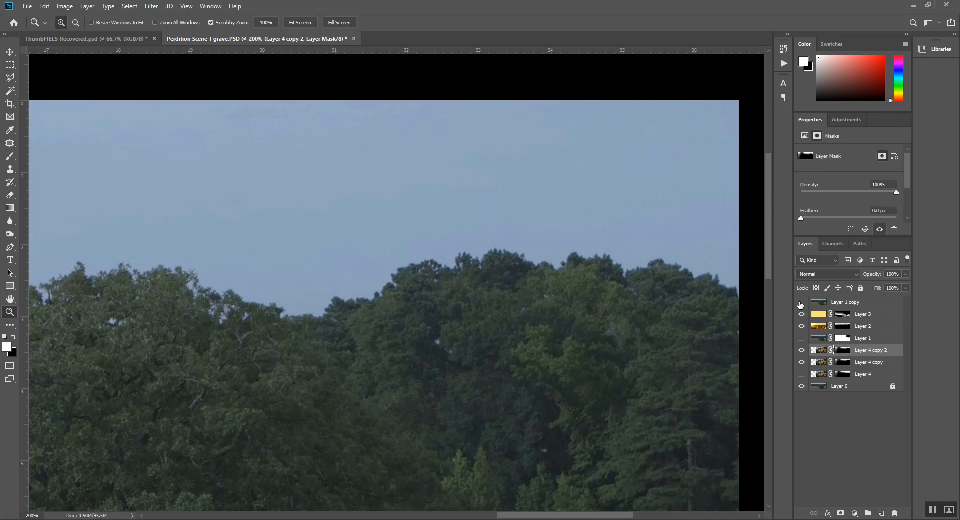
click(800, 303)
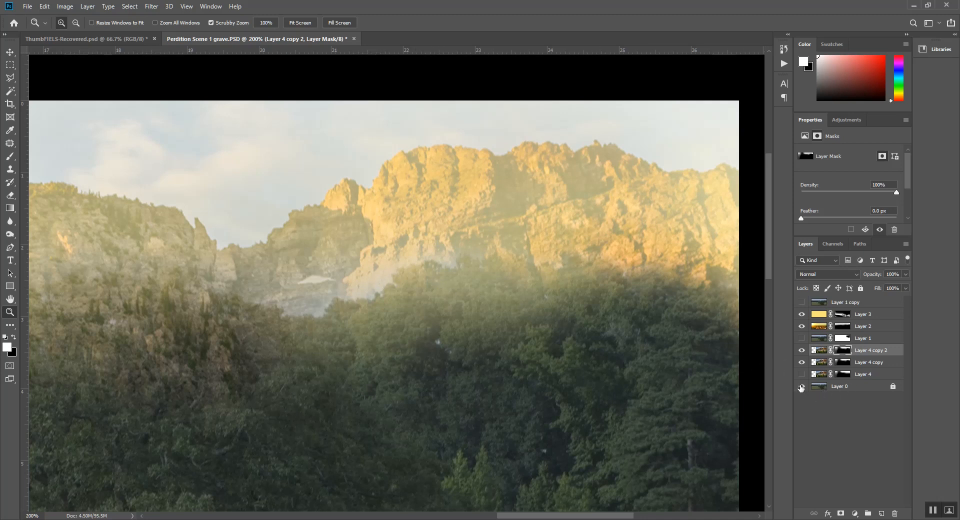
click(801, 386)
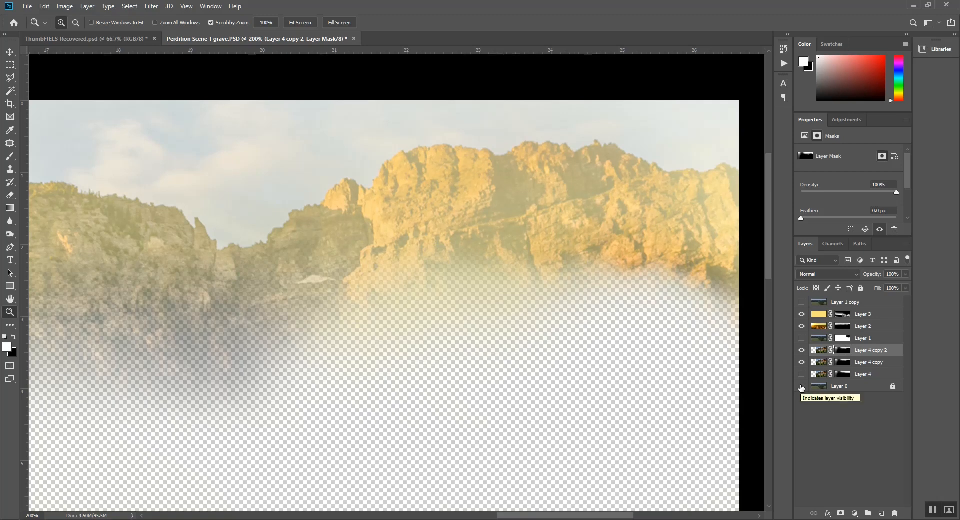
click(801, 386)
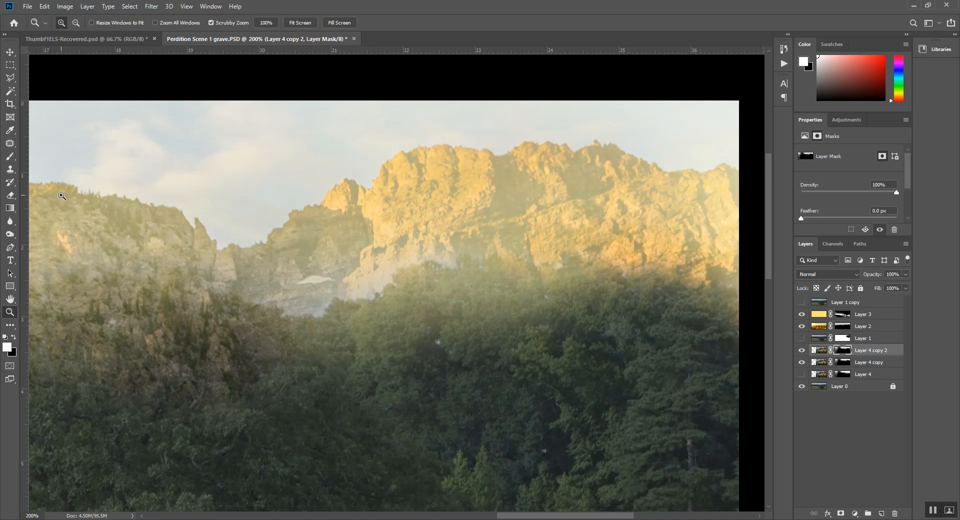
Set the brush to 16% opacity and size 175 for painting white on the Layer 4 copy 2 mask
key(b)
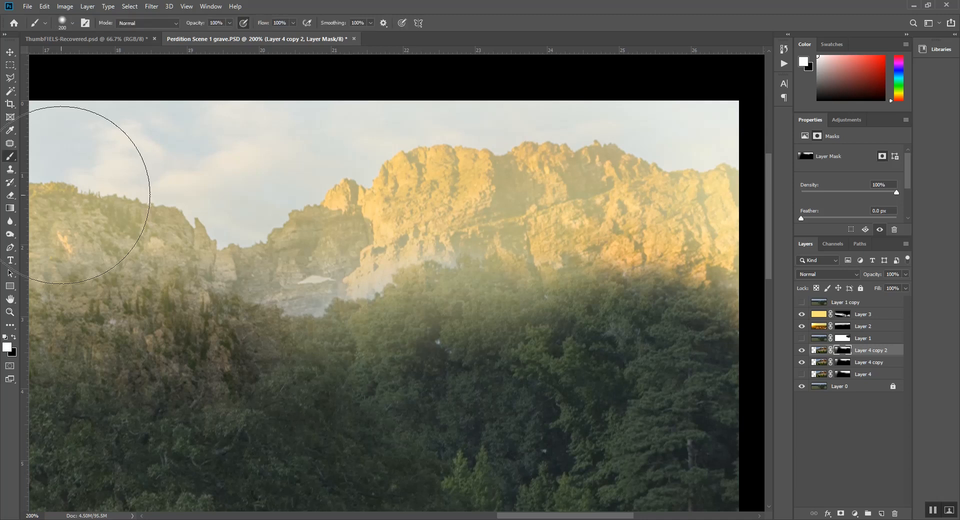
click(229, 23)
drag(217, 36, 201, 37)
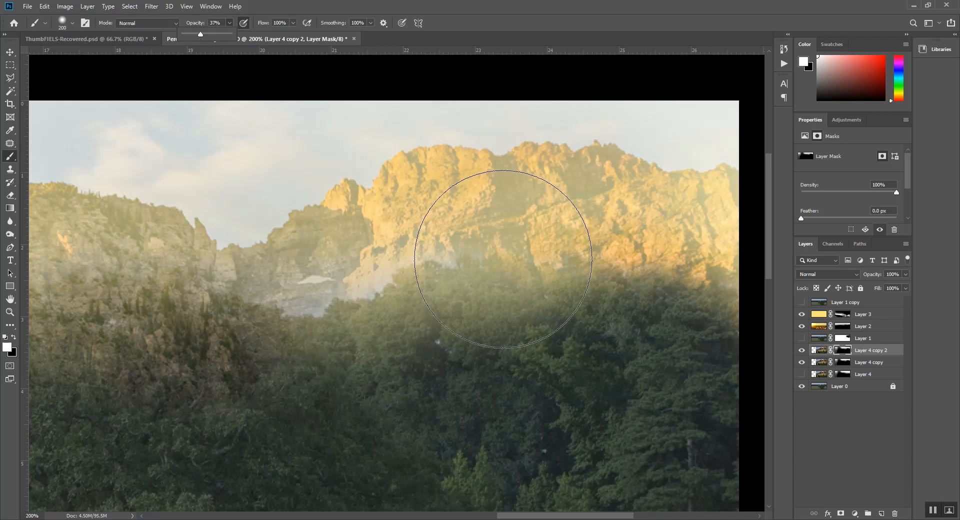
key(bracketleft)
key(bracketleft)
key(bracketleft)
key(bracketleft)
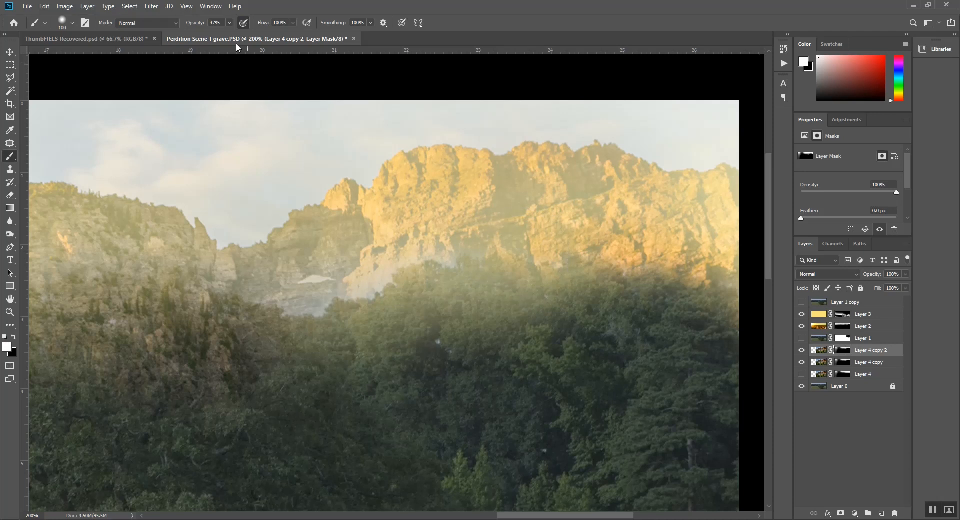
click(229, 22)
drag(229, 35, 219, 36)
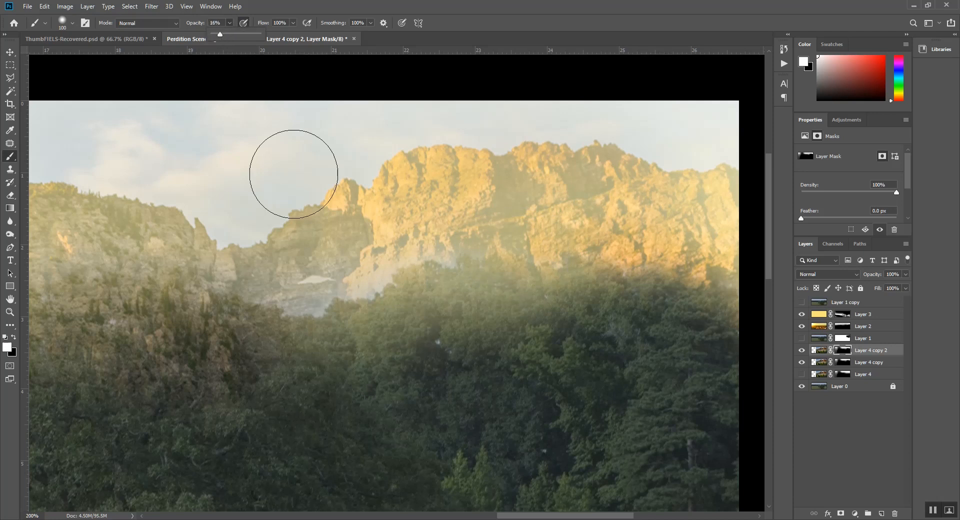
key(bracketright)
key(bracketright)
key(bracketright)
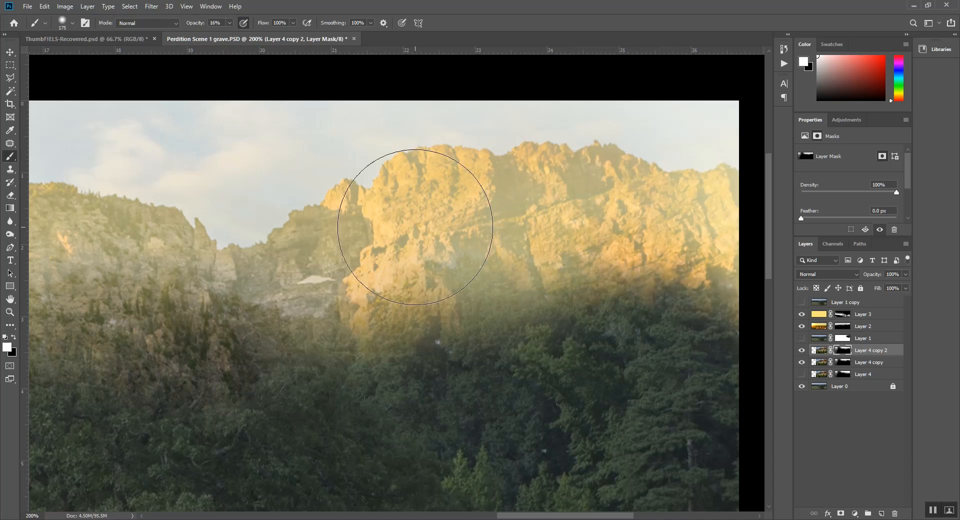
Paint softly on the Layer 4 copy 2 mask along the mountain's lower slope to blend the rock into the trees
key(space)
mouse_move(205, 343)
mouse_down()
mouse_move(501, 329)
mouse_move(521, 278)
mouse_move(450, 293)
mouse_move(273, 294)
mouse_move(225, 317)
mouse_move(235, 278)
mouse_up()
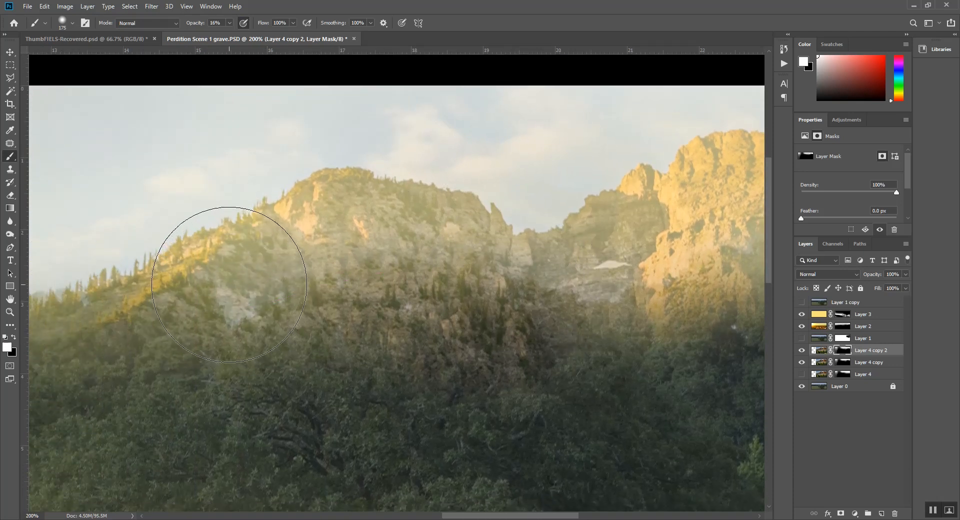
key(space)
drag(215, 358, 532, 295)
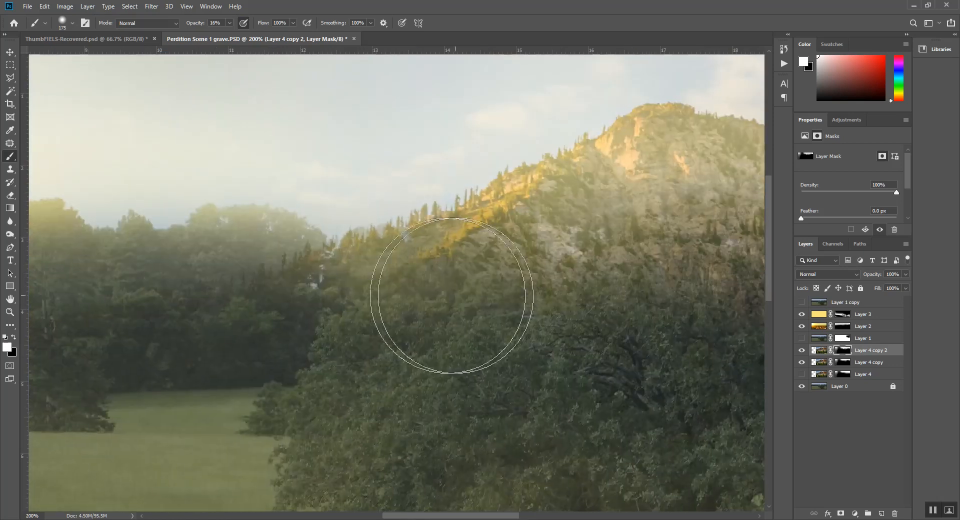
mouse_move(422, 308)
mouse_down()
mouse_move(381, 308)
mouse_move(303, 354)
mouse_move(226, 343)
mouse_move(311, 367)
mouse_move(319, 332)
mouse_move(271, 332)
mouse_move(206, 412)
mouse_move(178, 397)
mouse_up()
key(space)
mouse_move(208, 428)
mouse_down()
mouse_move(428, 293)
mouse_move(444, 377)
mouse_up()
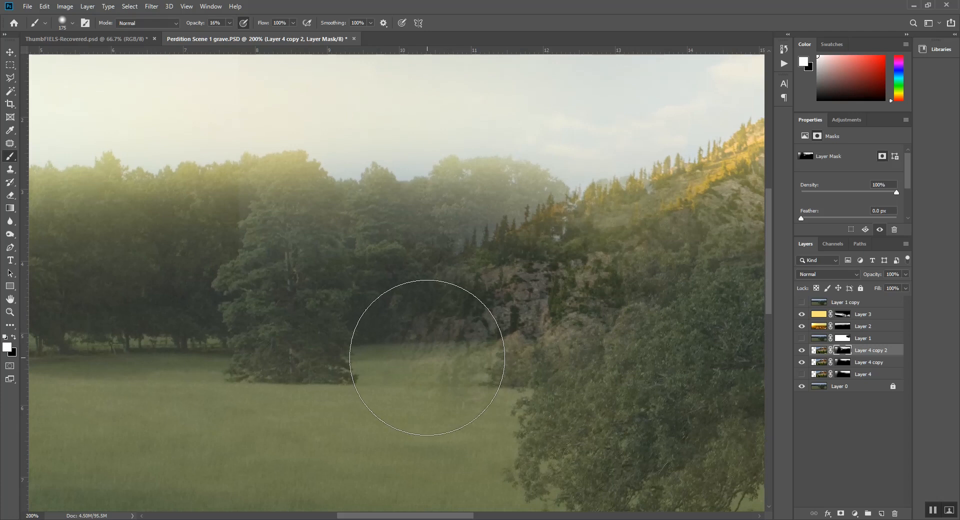
Duplicate the yellow haze Layer 3 and move the copy beneath Layer 0
click(873, 317)
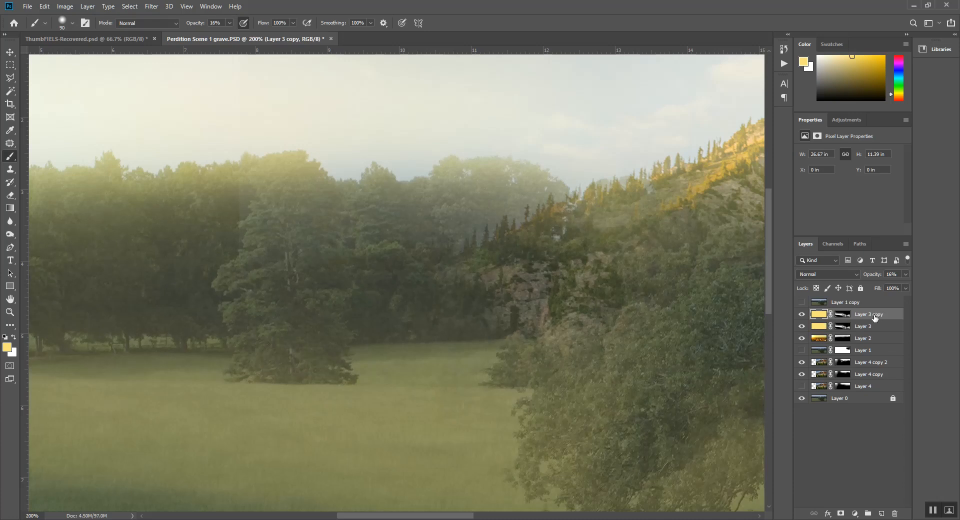
drag(874, 318, 886, 422)
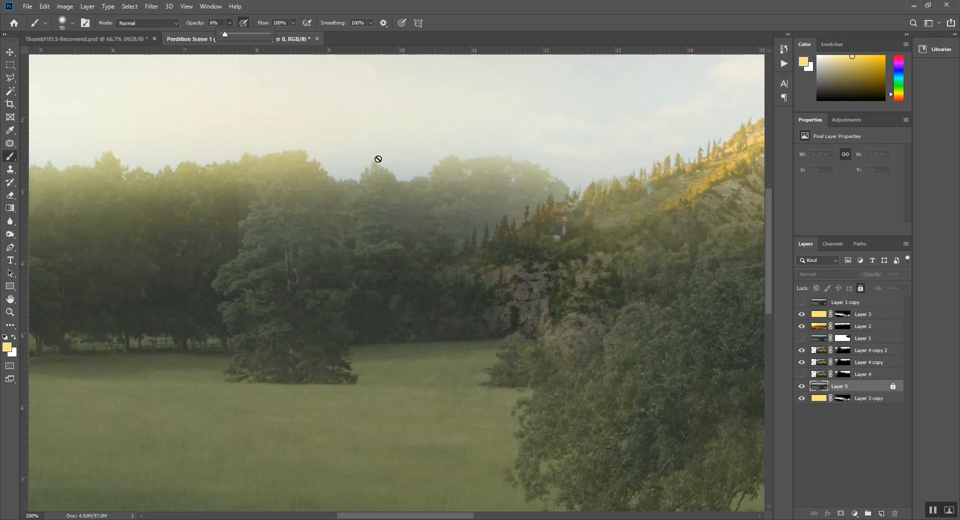
Unlock Layer 0 and add a layer mask to it, with the brush at 6% opacity
click(304, 160)
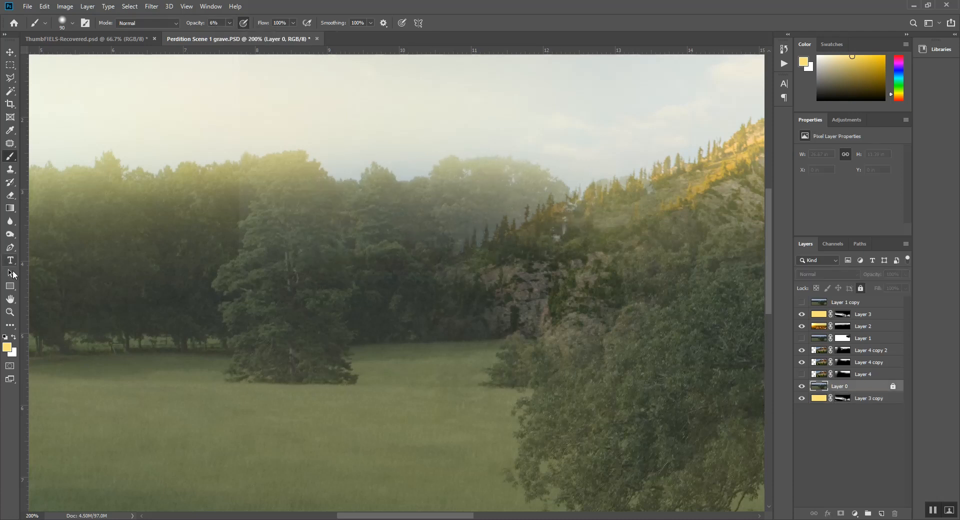
click(14, 339)
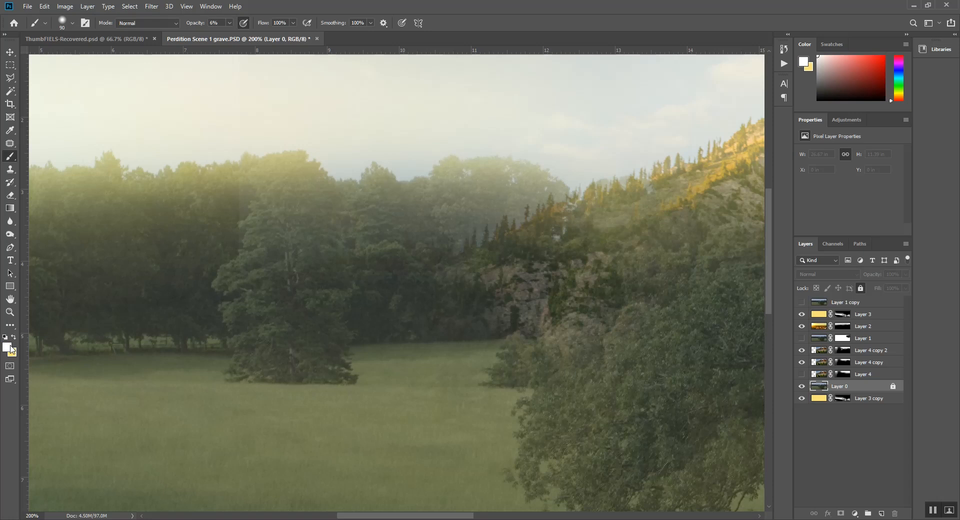
click(892, 387)
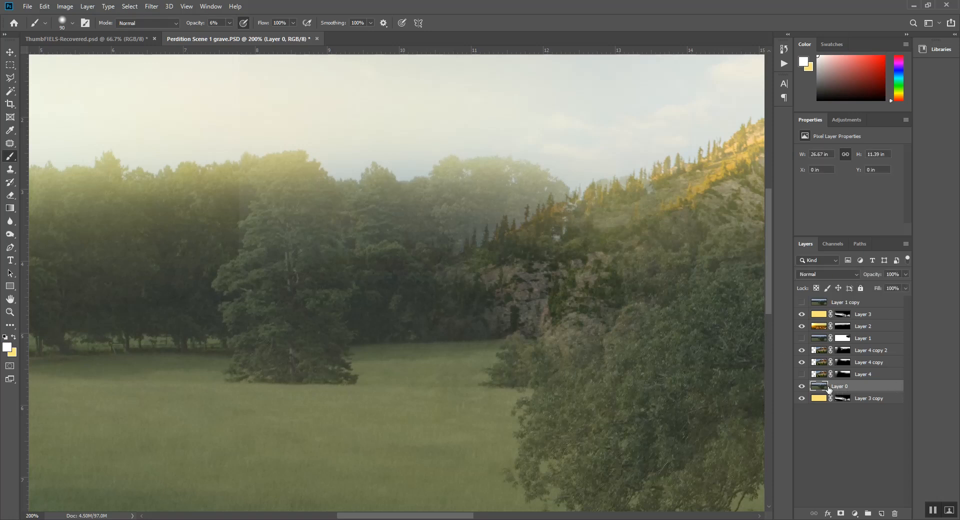
click(841, 513)
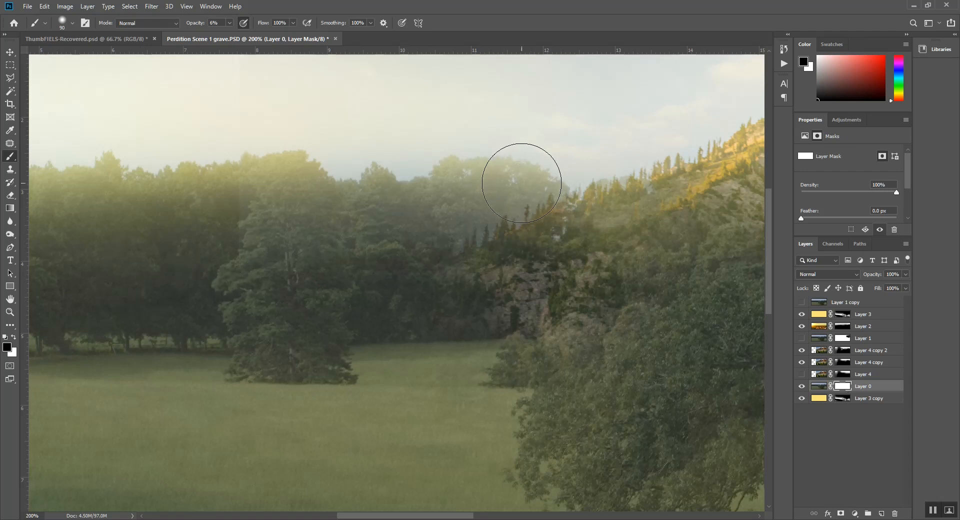
Enlarge the brush to 150, try a black stroke on Layer 0's mask over the background trees, and undo the stroke
key(bracketright)
key(bracketright)
key(bracketright)
key(bracketright)
key(bracketright)
key(bracketright)
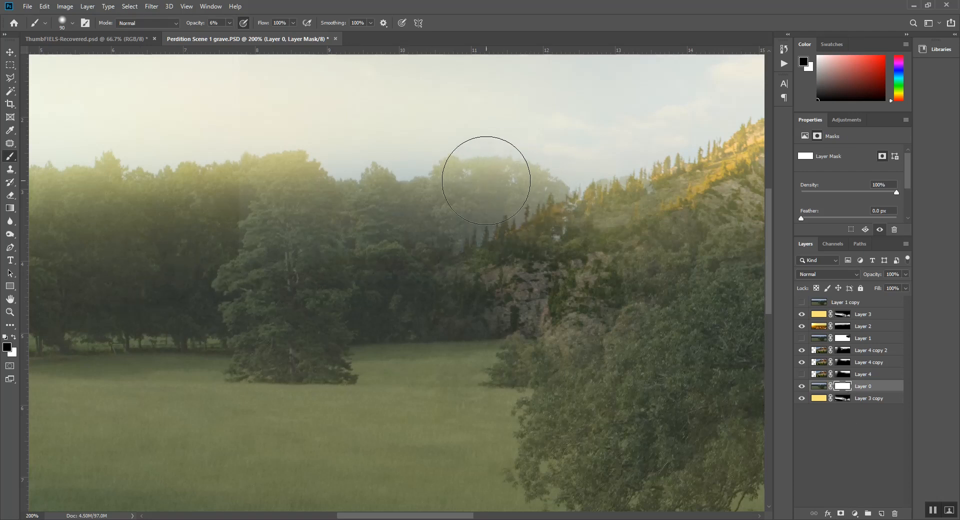
mouse_move(500, 174)
mouse_down()
mouse_move(475, 199)
mouse_move(429, 209)
mouse_up()
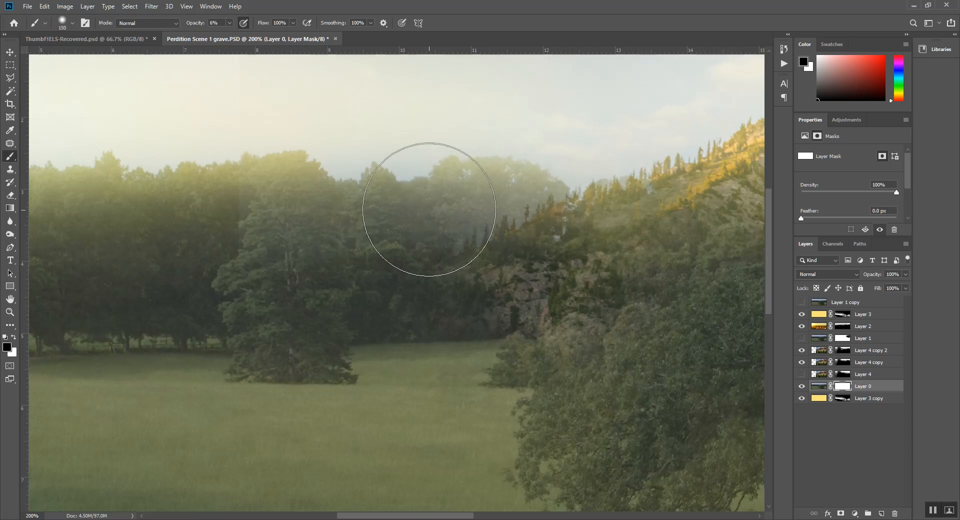
key(ctrl+z)
Set the brush opacity to 1% and paint black on Layer 0's mask over the background trees
click(229, 23)
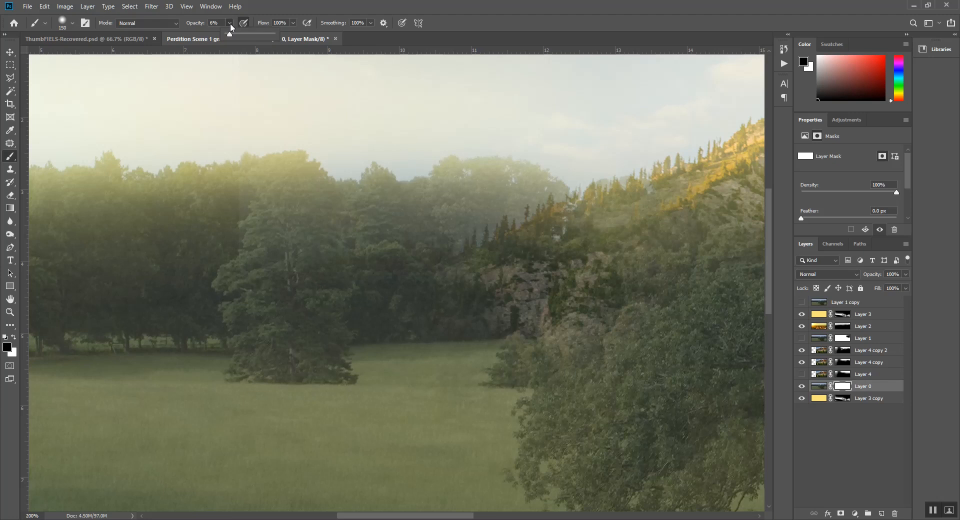
drag(229, 32, 227, 32)
mouse_move(499, 199)
mouse_down()
mouse_move(477, 213)
mouse_move(412, 209)
mouse_move(309, 230)
mouse_move(355, 227)
mouse_move(362, 206)
mouse_move(393, 200)
mouse_up()
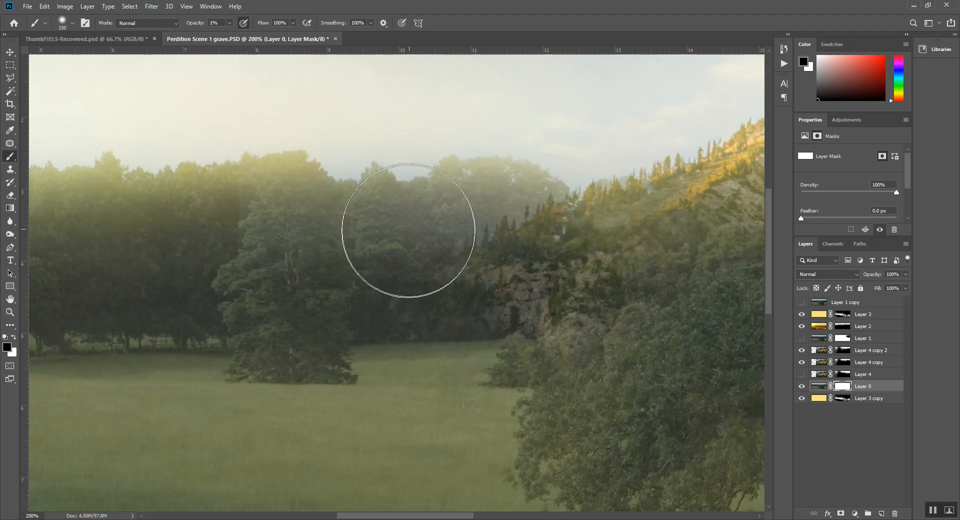
Duplicate Layer 0 and move the copy to the bottom of the layer stack, beneath Layer 3 copy
click(867, 451)
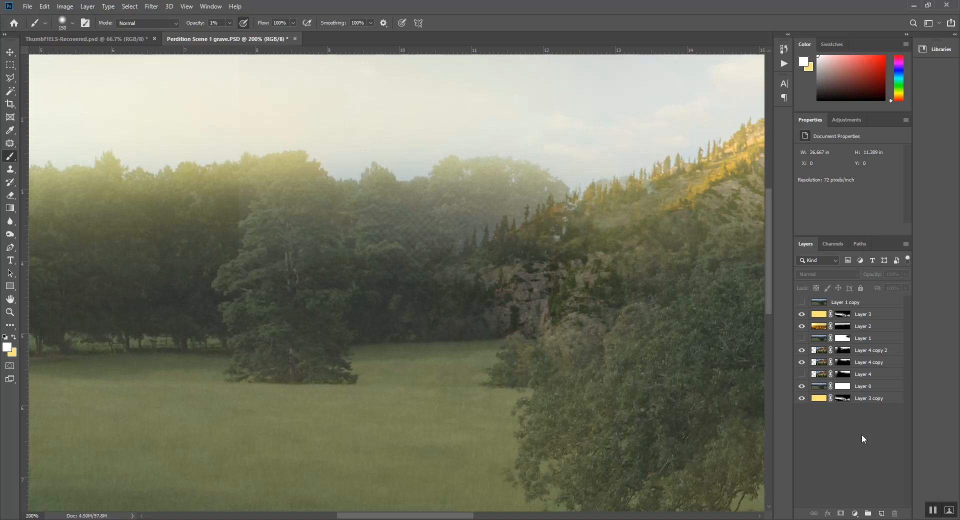
click(865, 399)
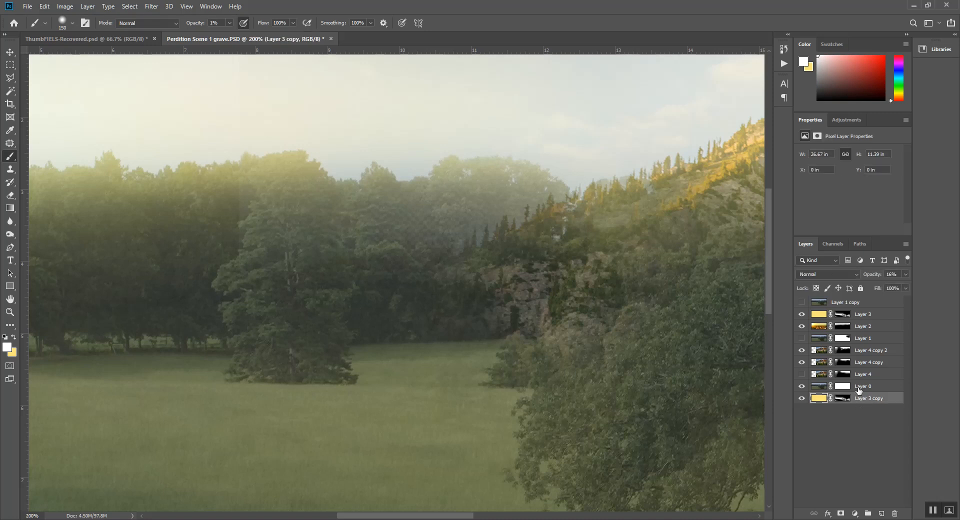
click(859, 389)
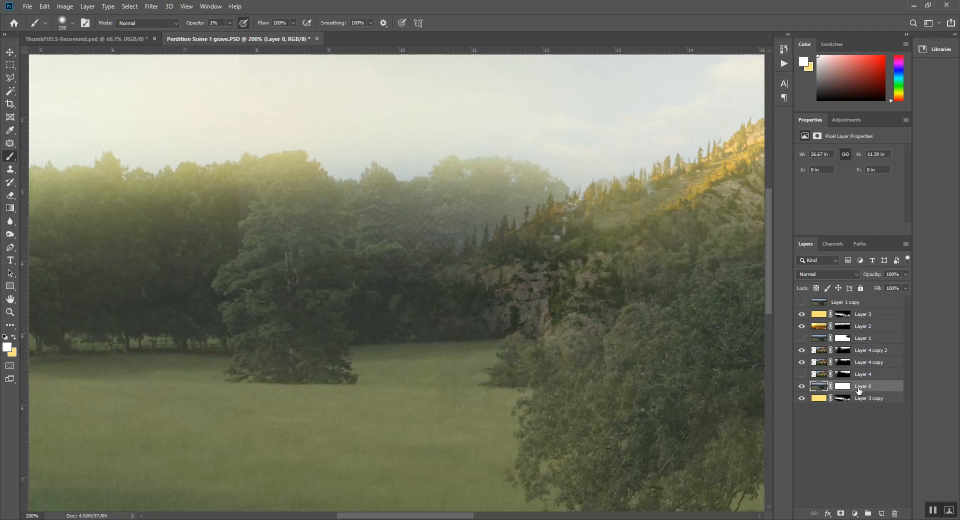
key(ctrl+j)
drag(857, 390, 857, 422)
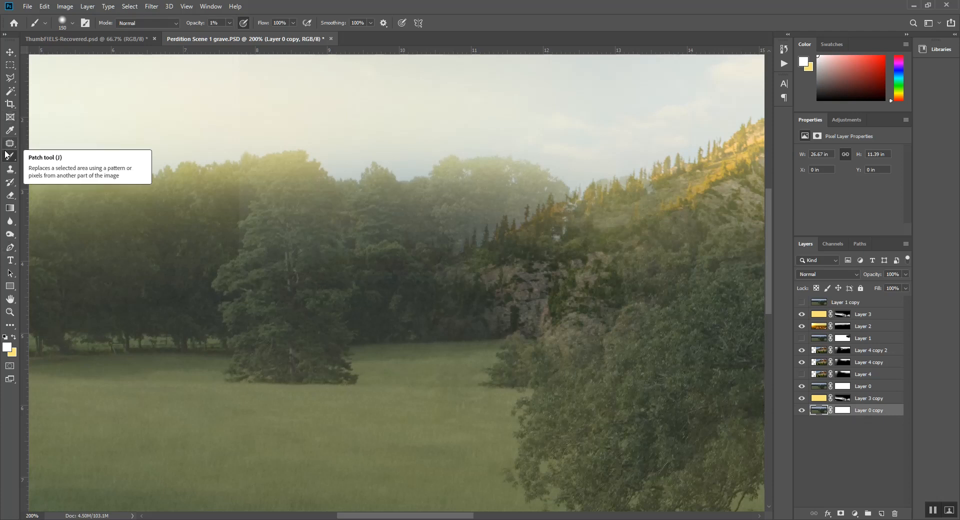
Lock the layers from Layer 3 copy up to Layer 3 and shift Layer 0 copy down about 1.25 in
click(11, 53)
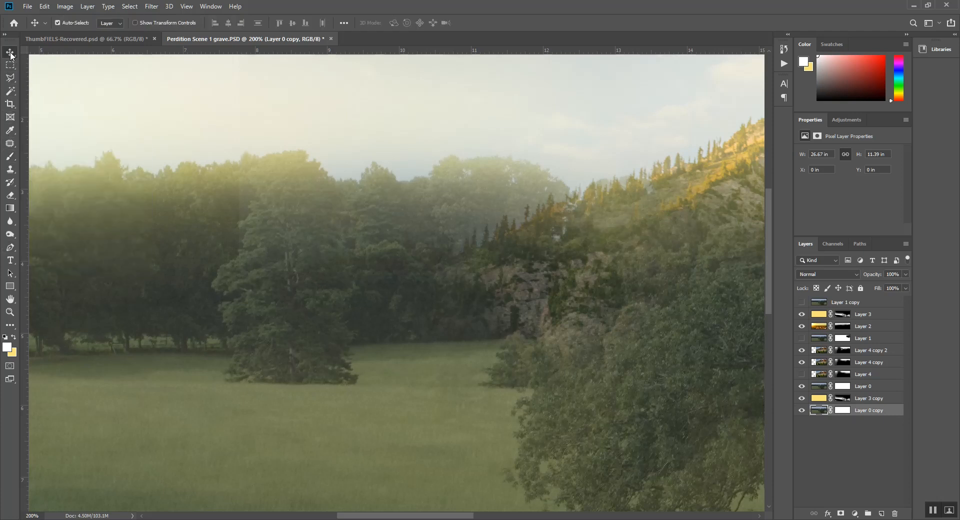
drag(432, 370, 428, 462)
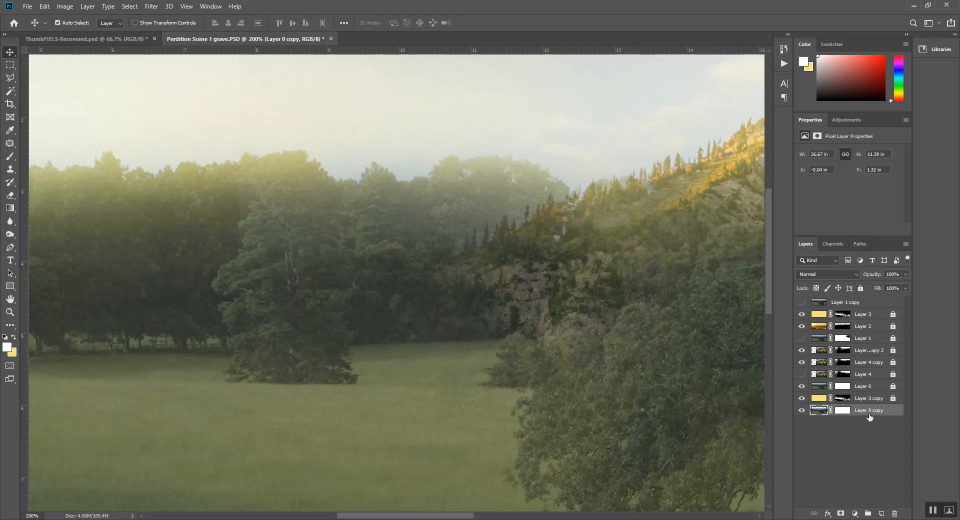
mouse_move(442, 413)
mouse_down()
mouse_move(447, 314)
mouse_move(441, 403)
mouse_up()
Examine the whole composite, then the foreground grass, trunk and bench area beneath the large tree up close
key(z)
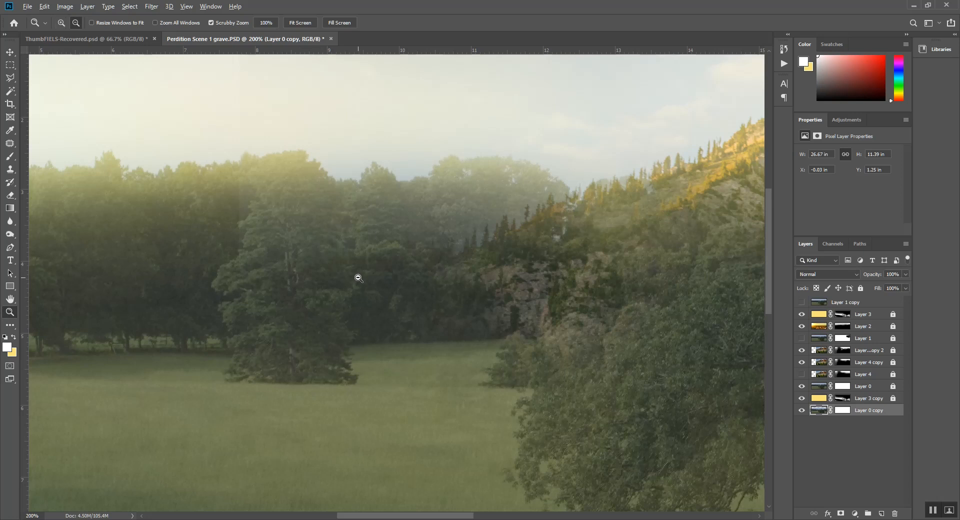
alt+click(357, 279)
alt+click(357, 278)
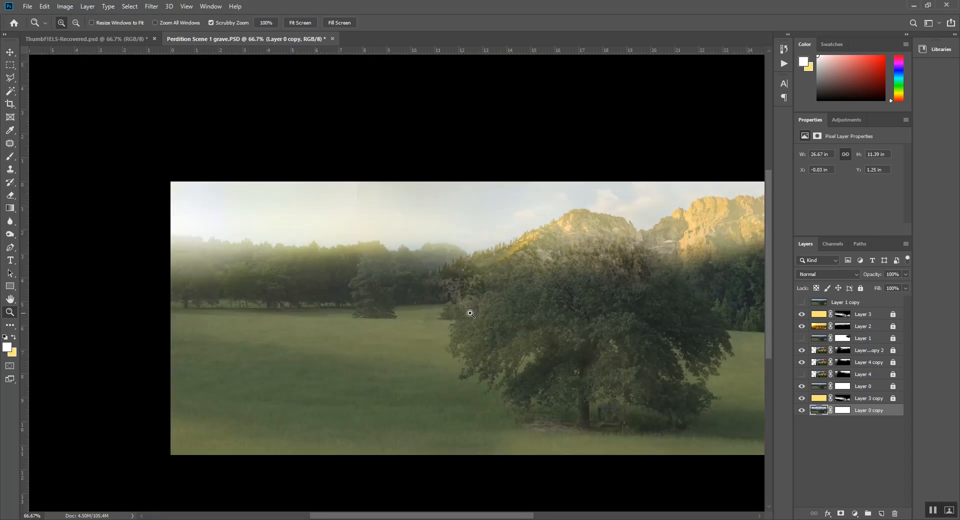
drag(582, 319, 518, 317)
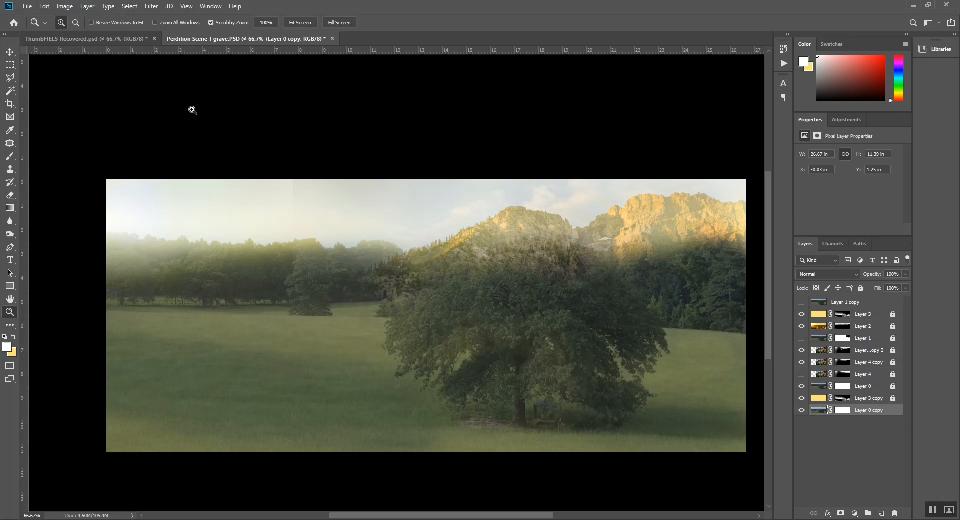
click(448, 291)
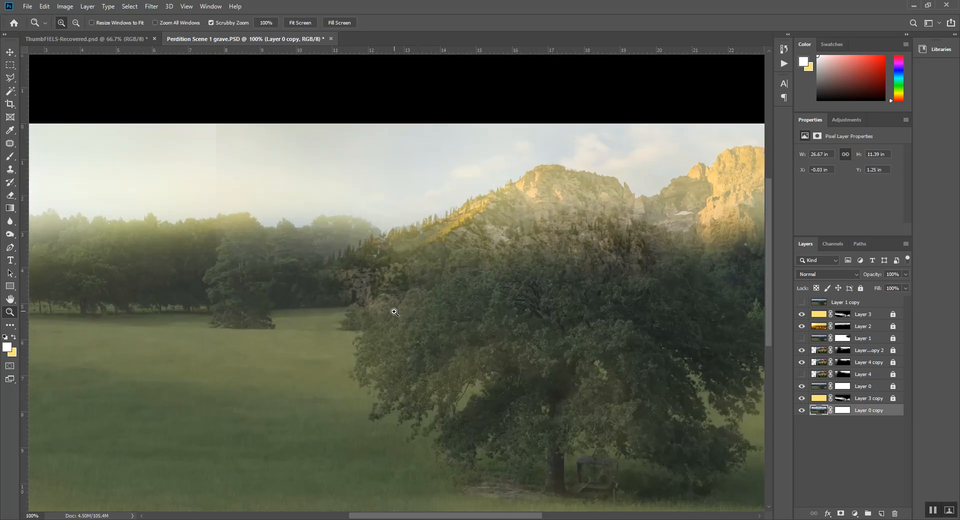
drag(467, 384, 533, 306)
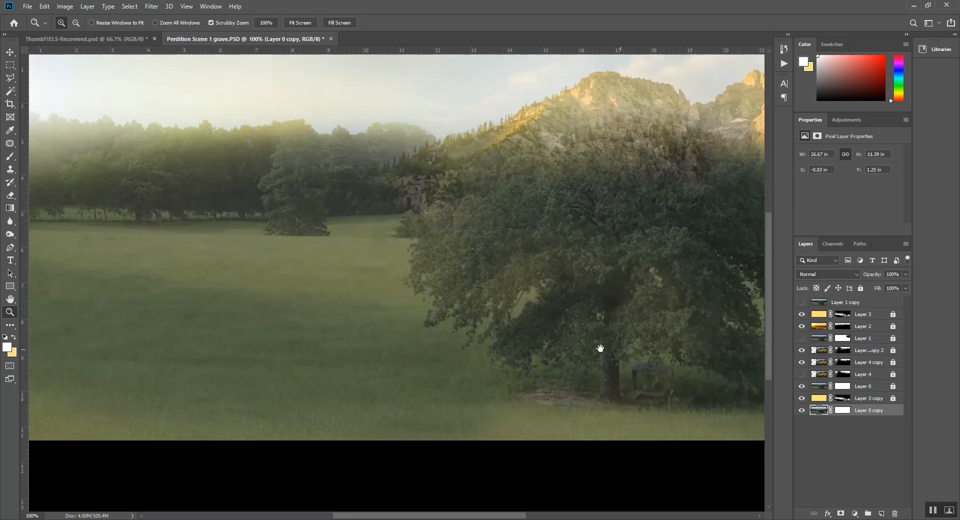
drag(619, 346, 521, 319)
drag(622, 306, 514, 271)
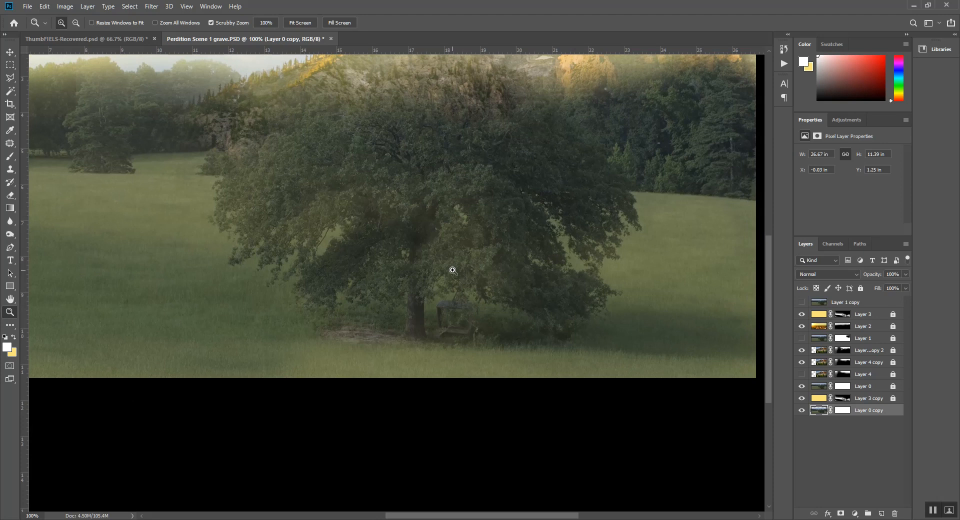
click(452, 270)
drag(340, 349, 426, 314)
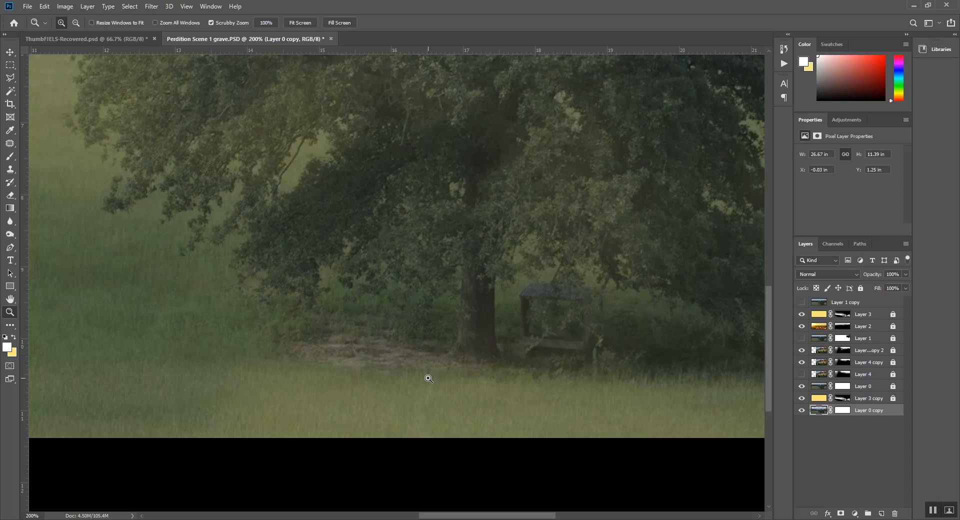
Check the original field footage in After Effects, then return to the Photoshop matte painting at full-scene view
click(463, 519)
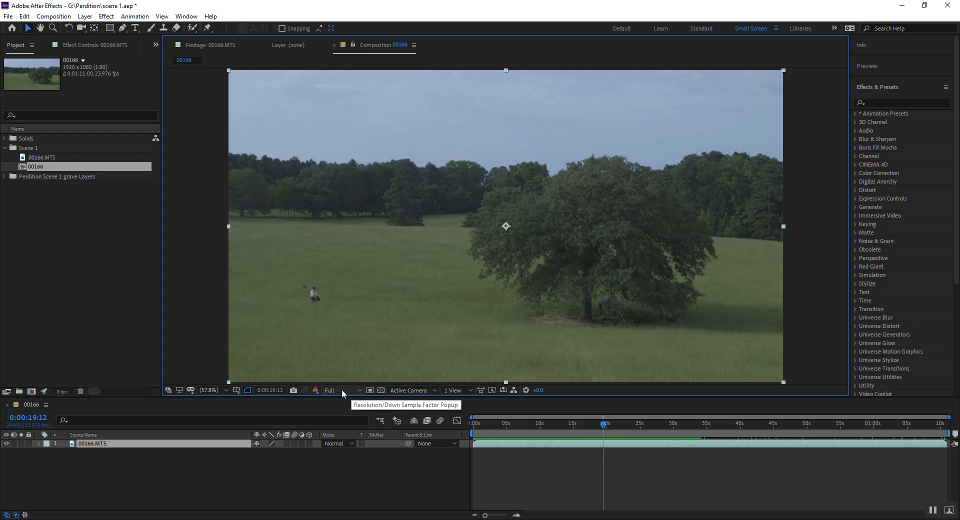
click(900, 6)
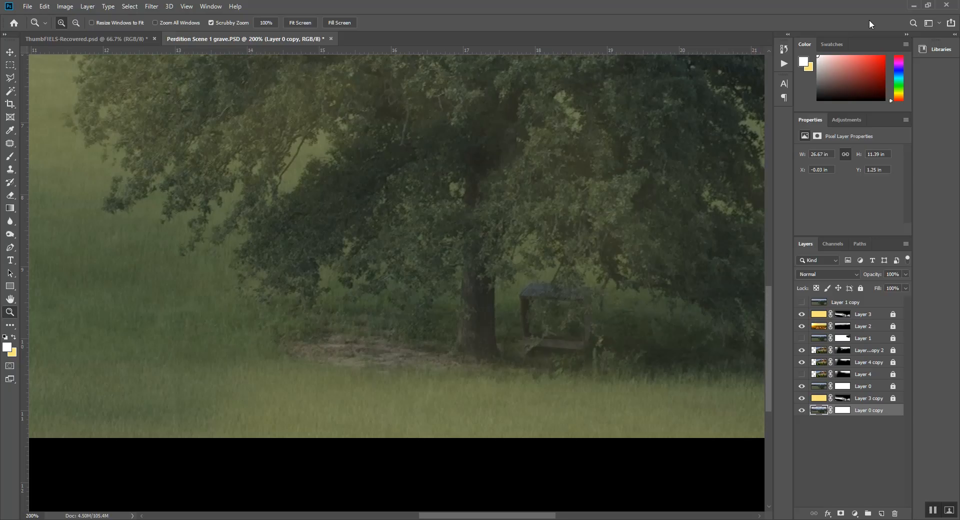
alt+click(410, 294)
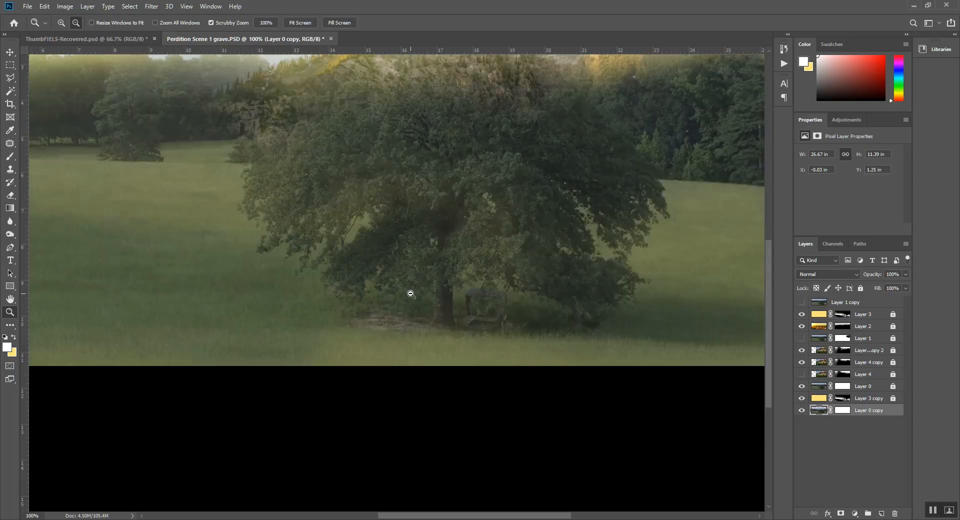
alt+click(450, 242)
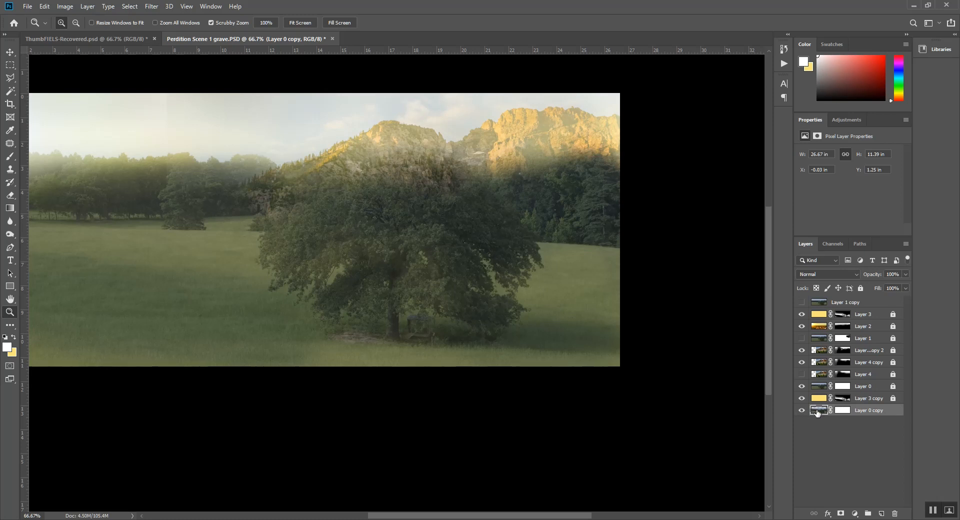
Apply upward black-to-transparent linear gradients across the field on Layer 0 copy's layer mask
click(842, 412)
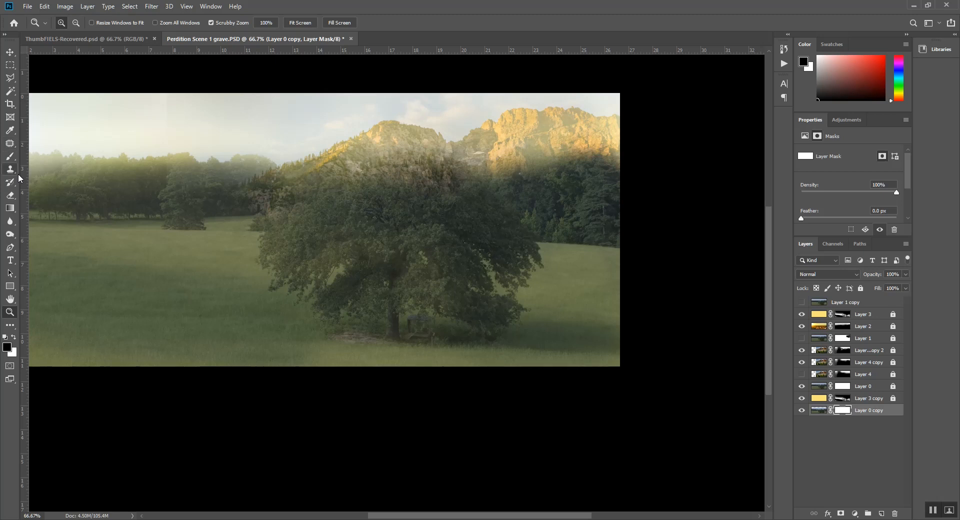
click(10, 208)
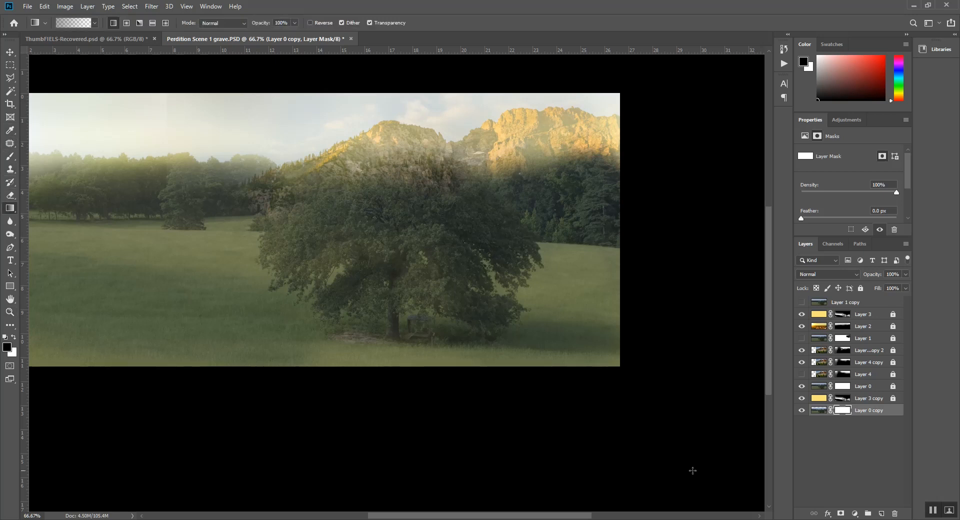
drag(285, 383, 294, 267)
drag(287, 365, 295, 217)
drag(287, 324, 304, 179)
drag(319, 250, 320, 217)
Unlock all layers from Layer 3 copy up to Layer 3 and save the document as Perdition Scene 1.2 grave.psd
click(844, 388)
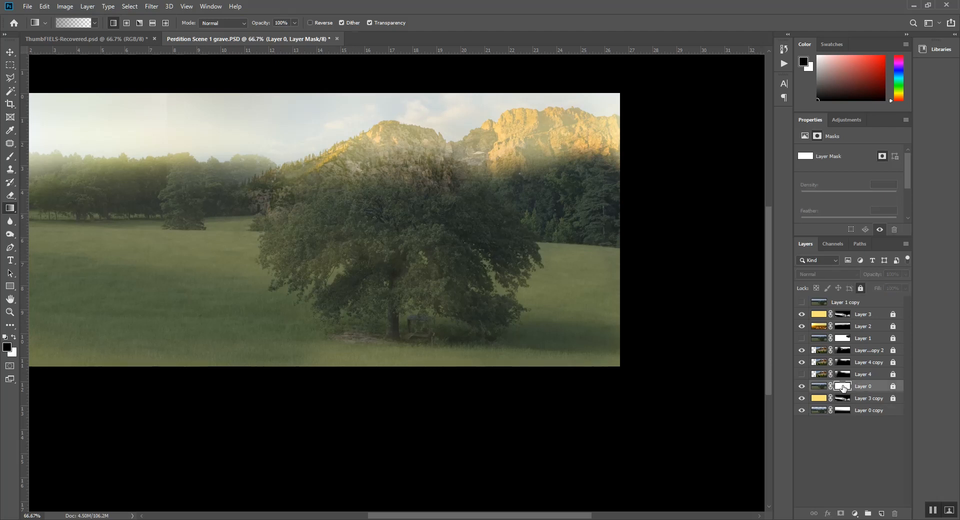
click(893, 399)
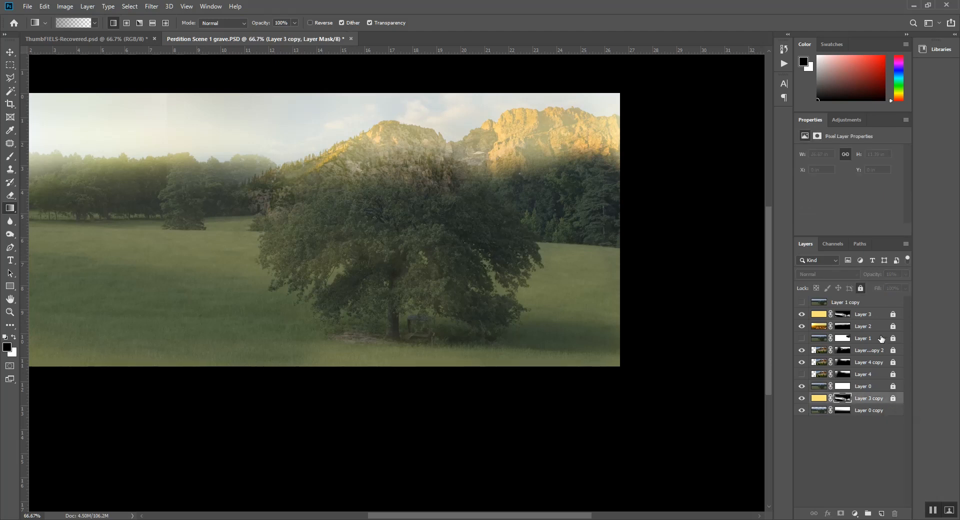
shift+click(872, 314)
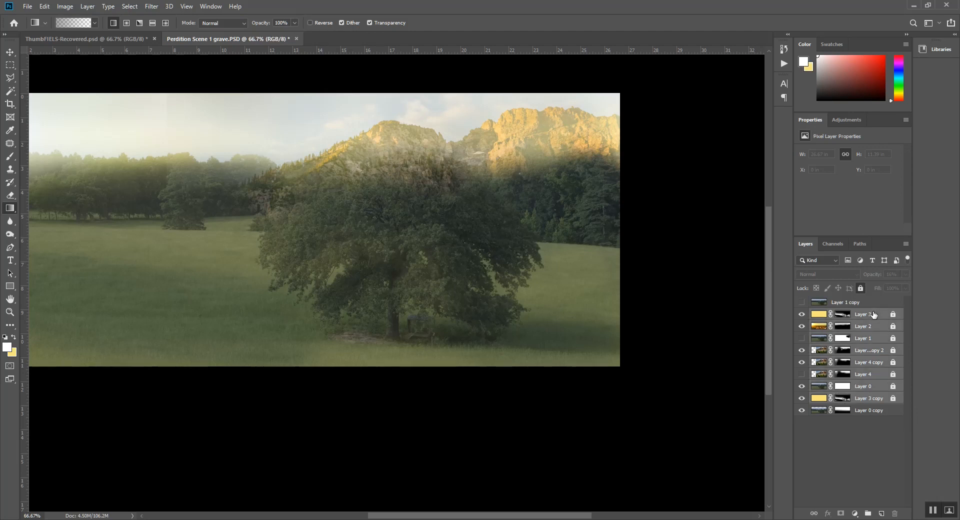
click(860, 288)
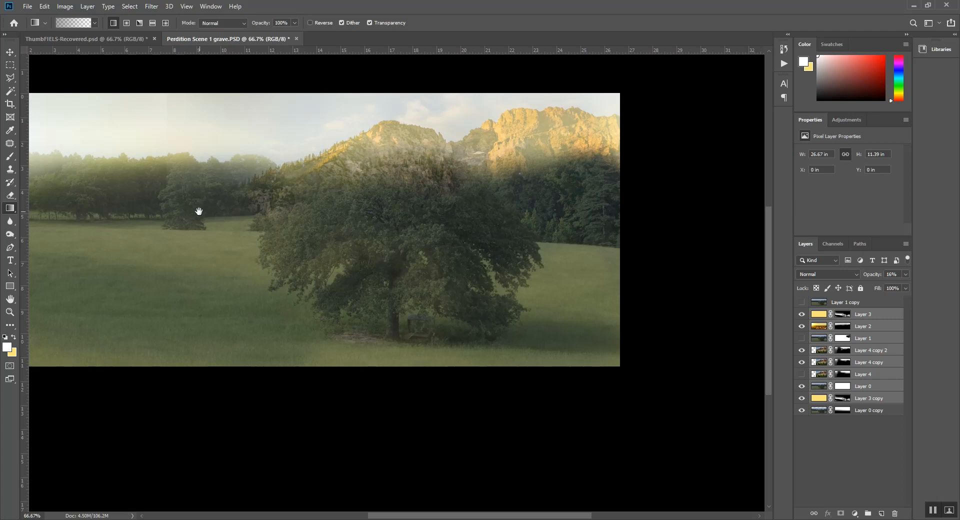
drag(195, 211, 278, 244)
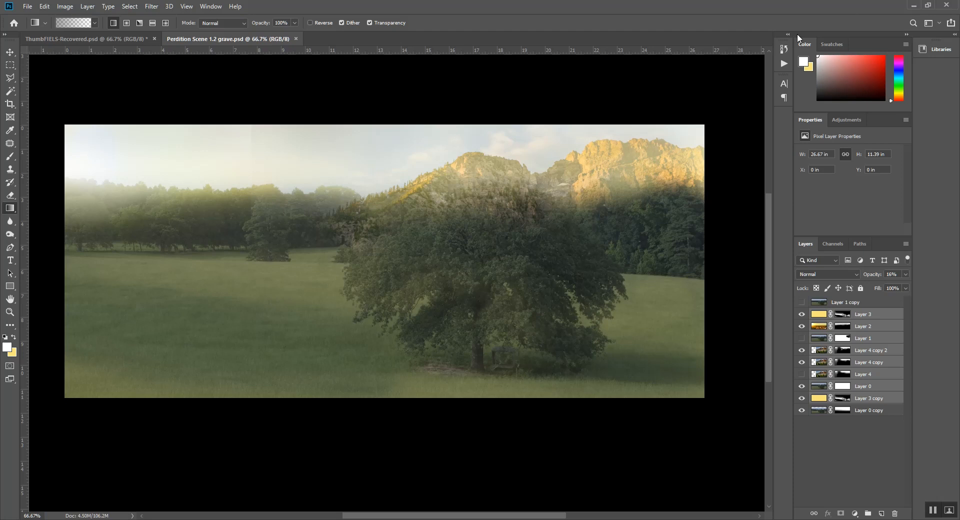
Switch to After Effects and import Perdition Scene 1.2 grave.psd as a Composition with Editable Layer Styles
click(913, 5)
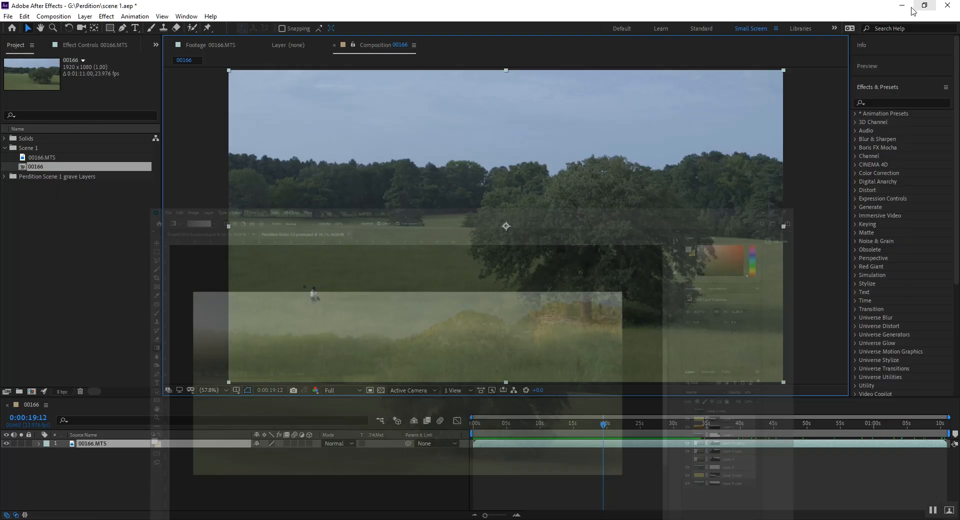
double_click(70, 227)
drag(397, 29, 503, 43)
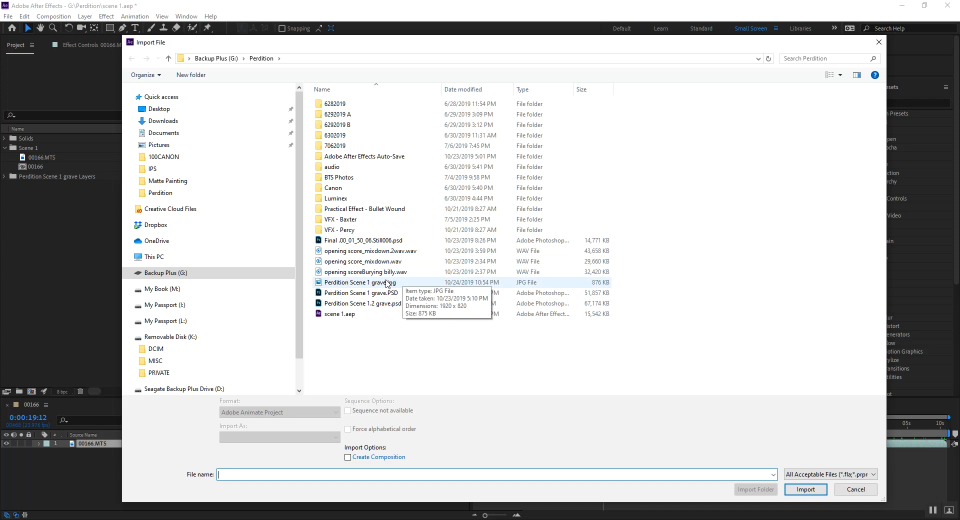
click(383, 306)
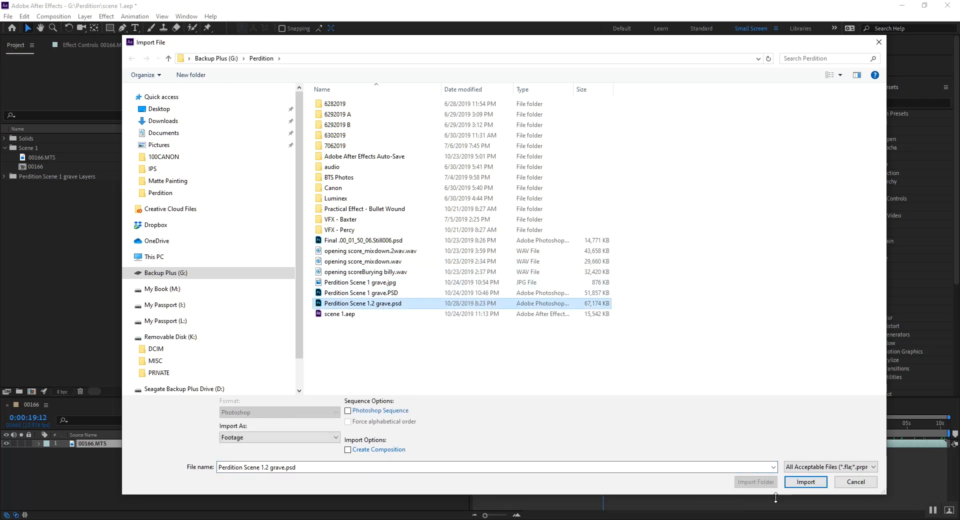
click(805, 483)
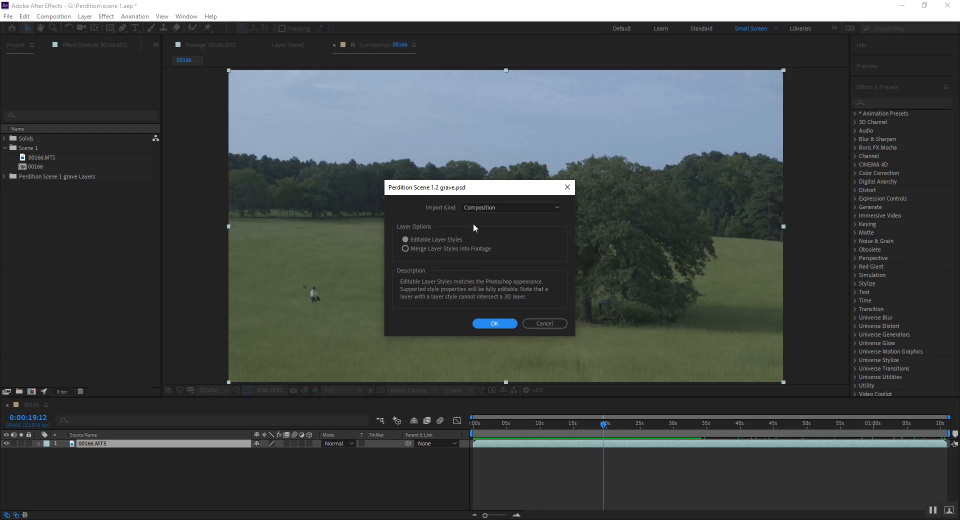
click(490, 324)
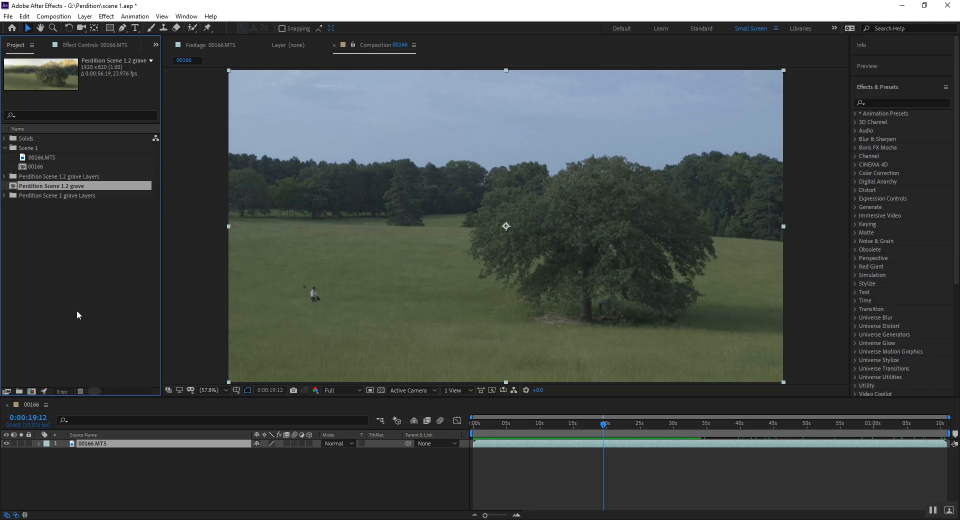
Place the Perdition Scene 1.2 grave composition above 00166.MTS in composition 00166 and set that composition's height to 820 px
drag(59, 196, 80, 448)
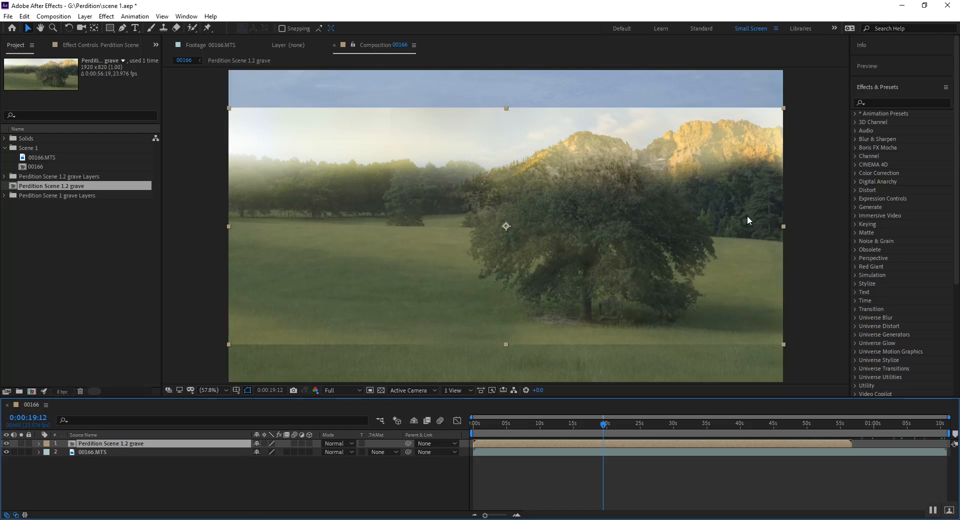
click(54, 17)
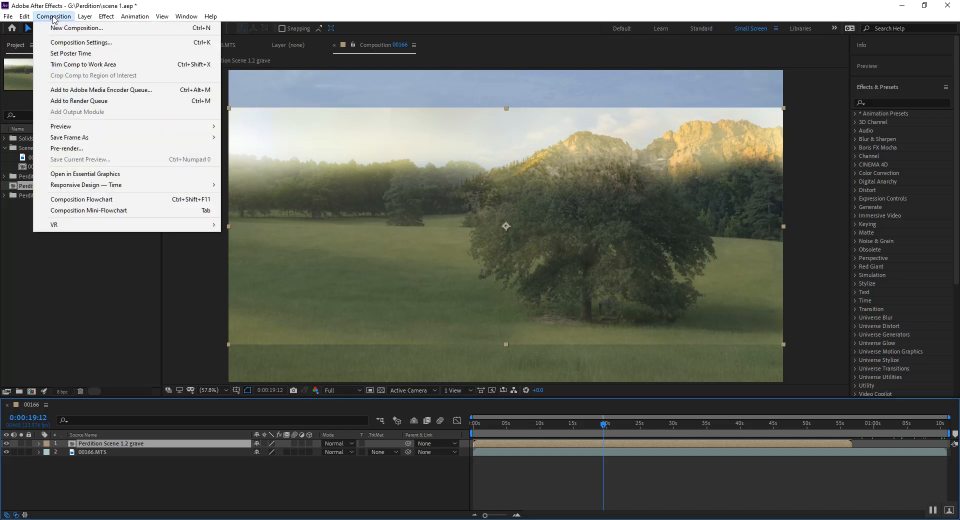
click(95, 45)
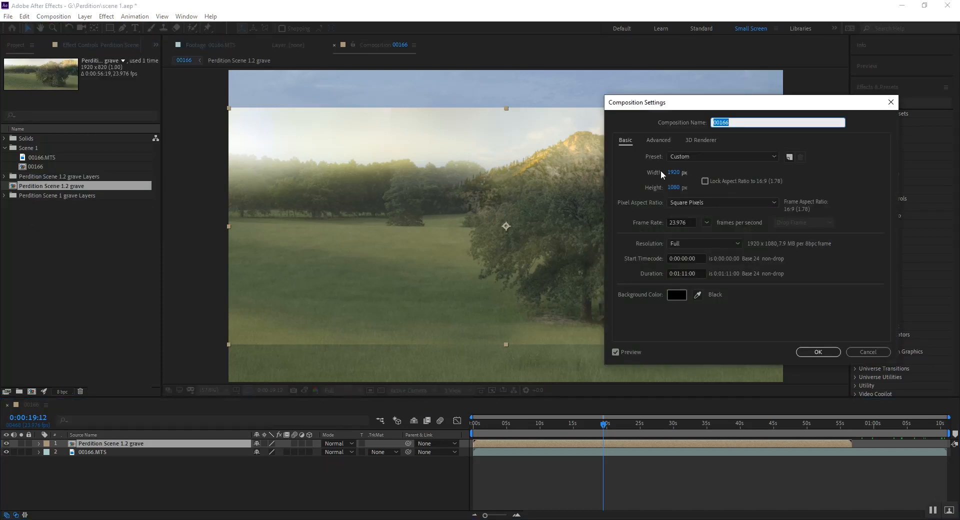
click(673, 188)
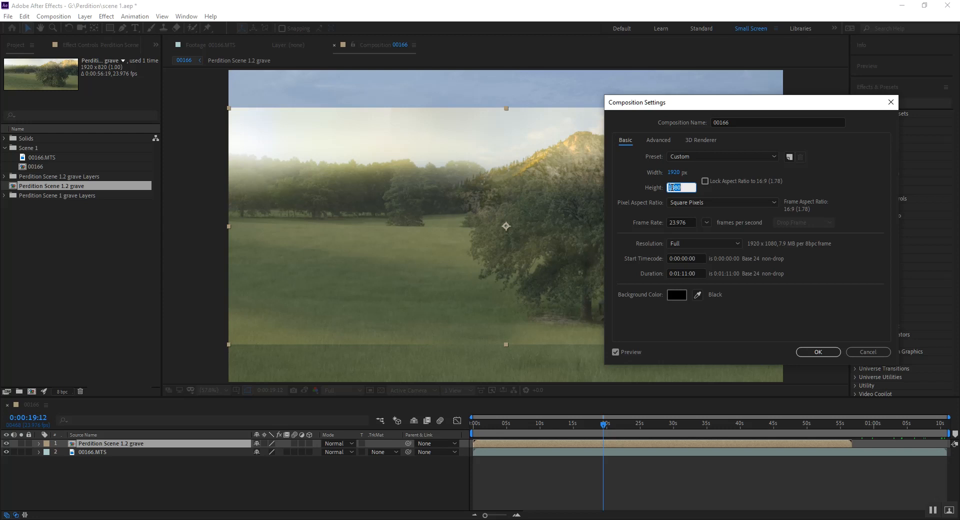
text(820)
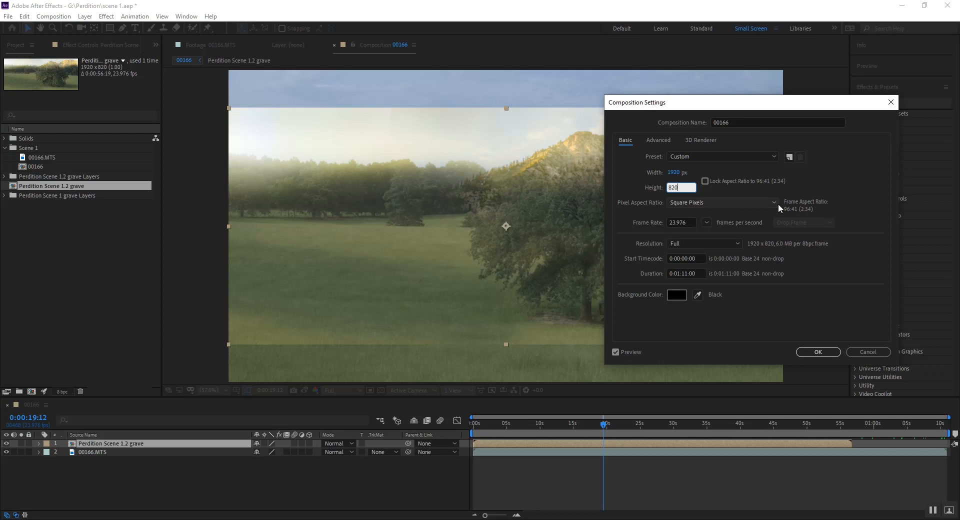
click(818, 352)
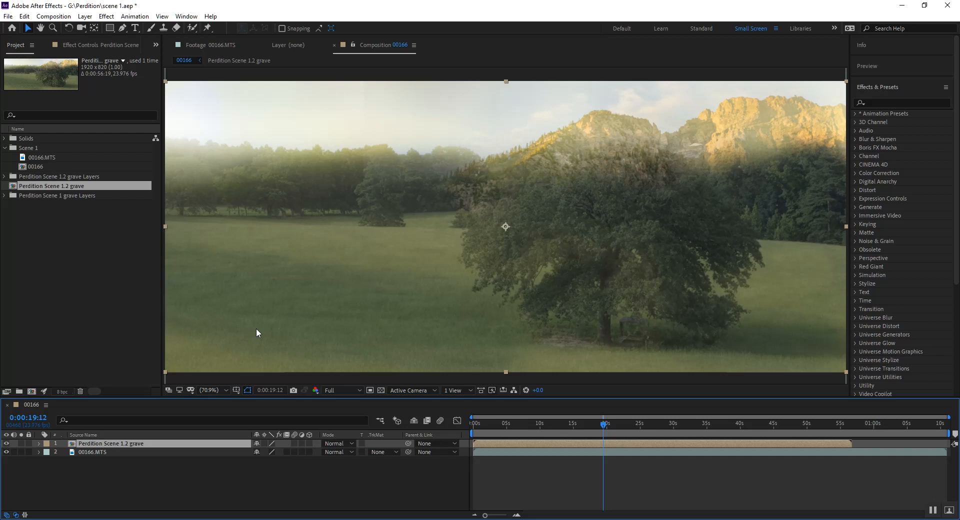
Move to the end of composition 00166 and check its duration in the composition settings
click(220, 500)
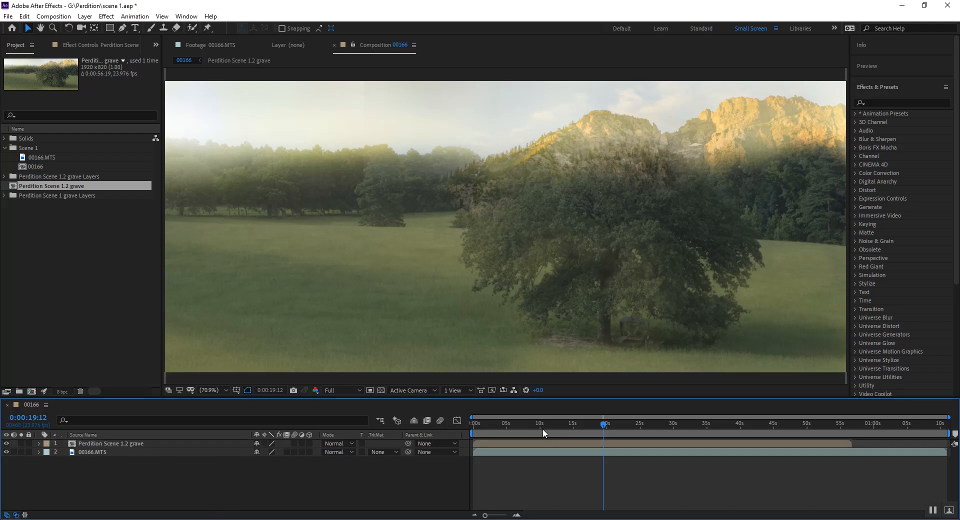
mouse_move(823, 445)
mouse_down()
mouse_move(906, 449)
mouse_move(794, 454)
mouse_move(856, 446)
mouse_move(814, 445)
mouse_up()
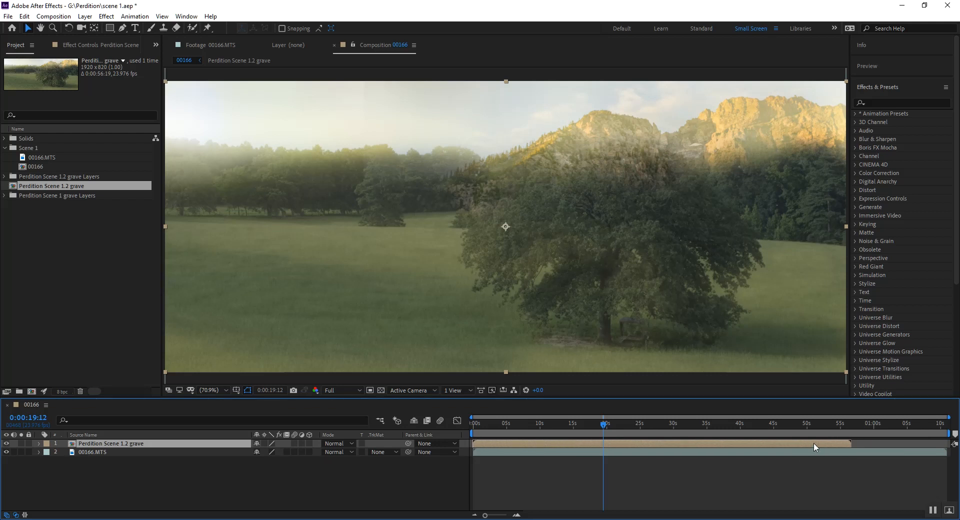
click(949, 428)
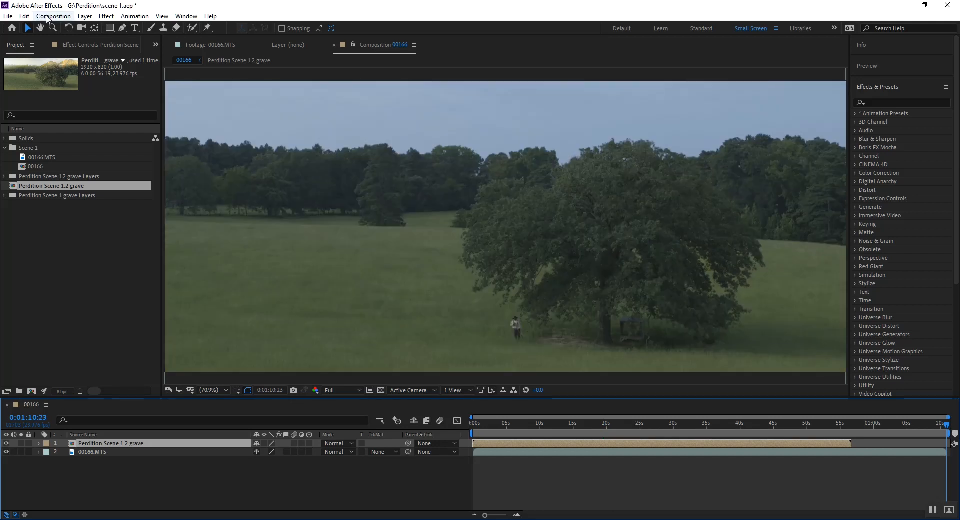
click(48, 16)
click(81, 43)
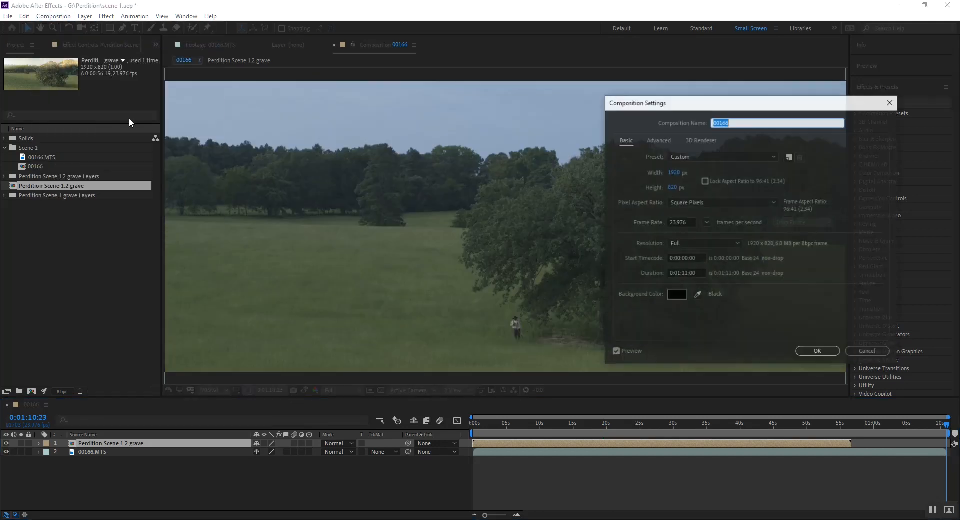
click(693, 274)
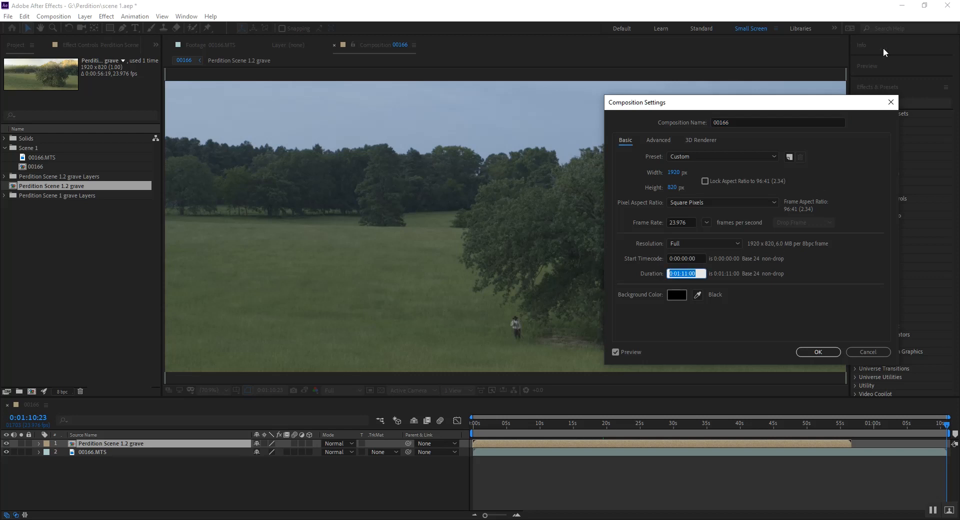
click(890, 102)
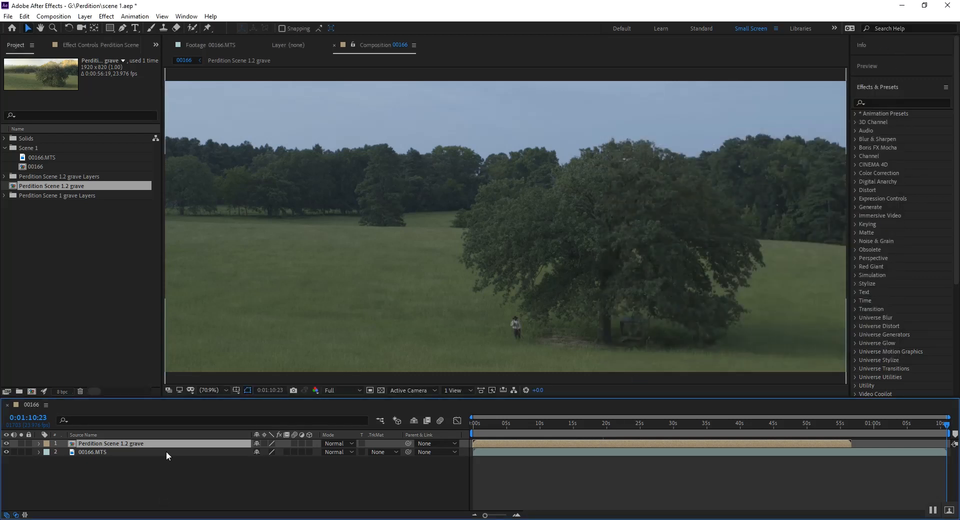
Open the Perdition Scene 1.2 grave composition and set its duration to 0:01:11:19
double_click(149, 443)
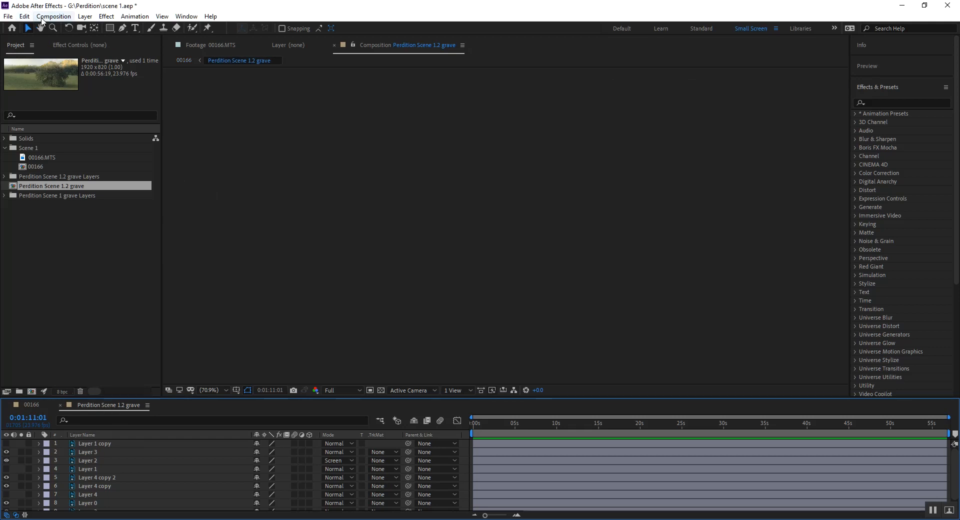
click(487, 425)
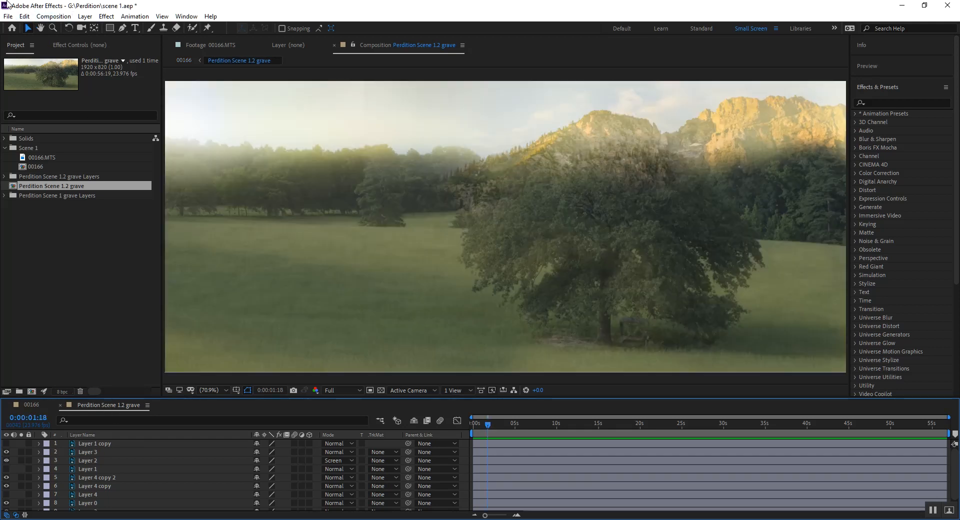
click(53, 16)
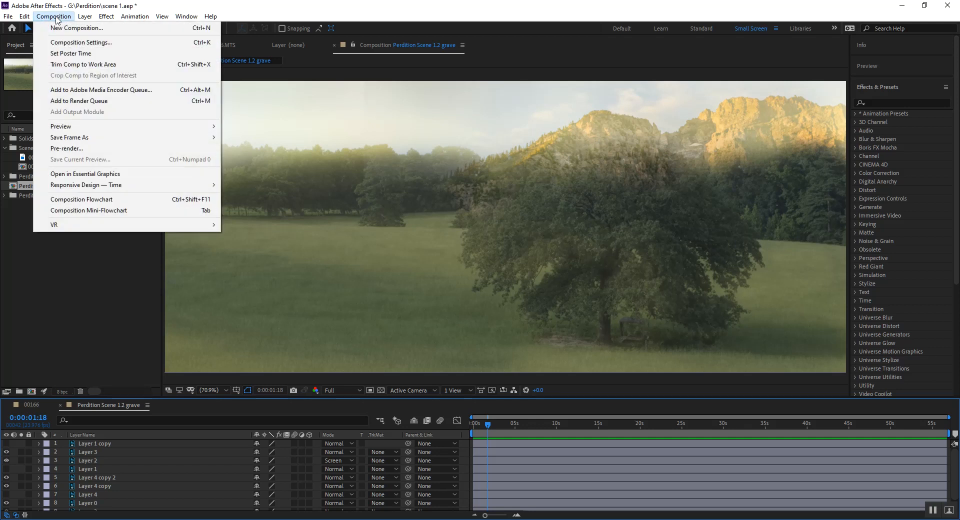
click(100, 42)
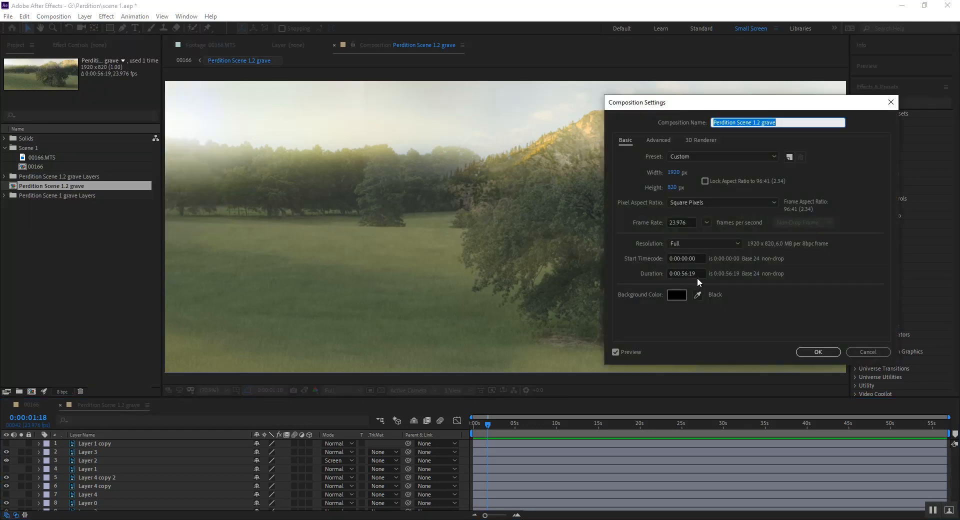
click(681, 274)
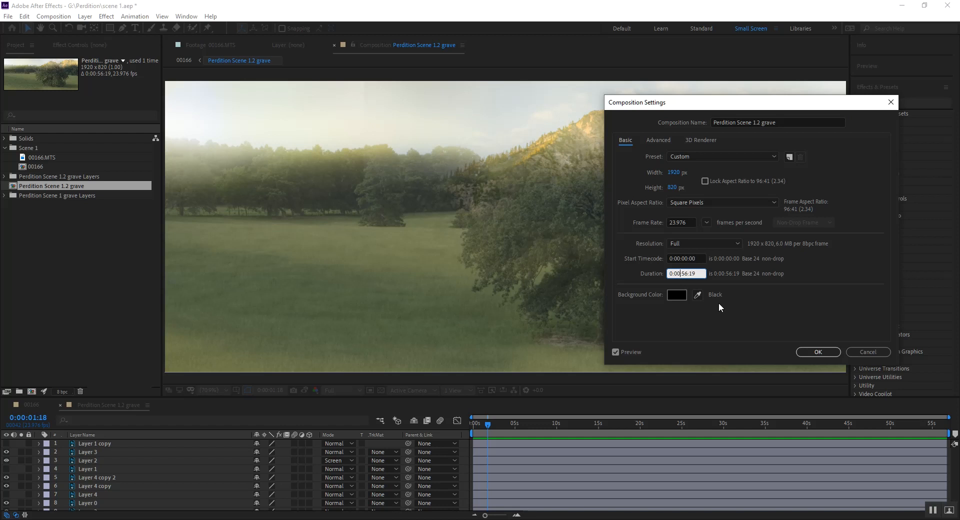
key(shift+Left)
text(1)
key(Right)
key(Right)
key(Right)
click(818, 352)
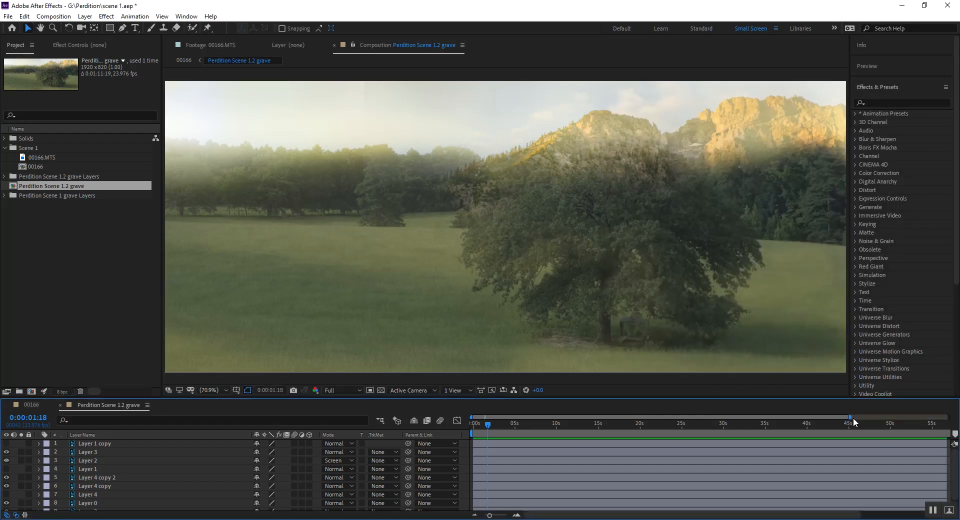
Extend all layers in Perdition Scene 1.2 grave to the end of the lengthened composition
drag(854, 418, 948, 418)
click(721, 442)
scroll(721, 442, down, 1)
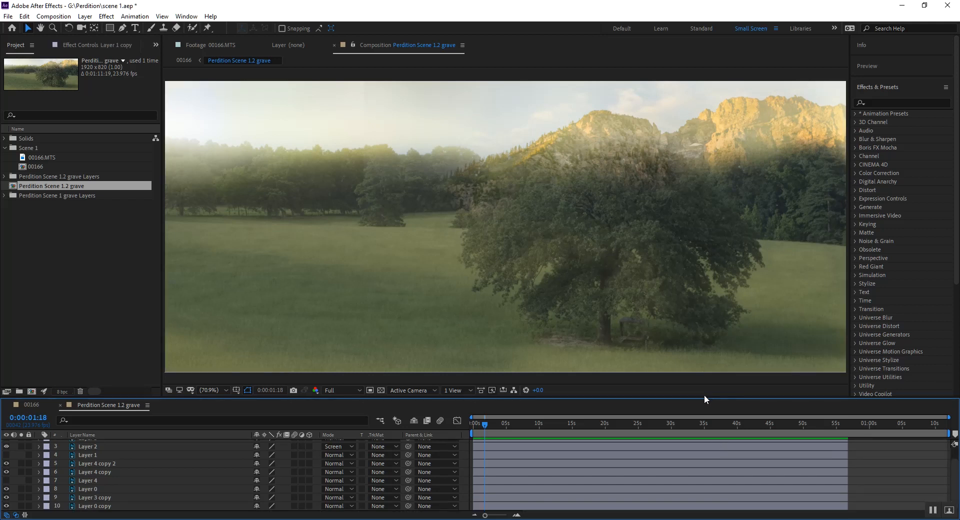
drag(704, 398, 710, 226)
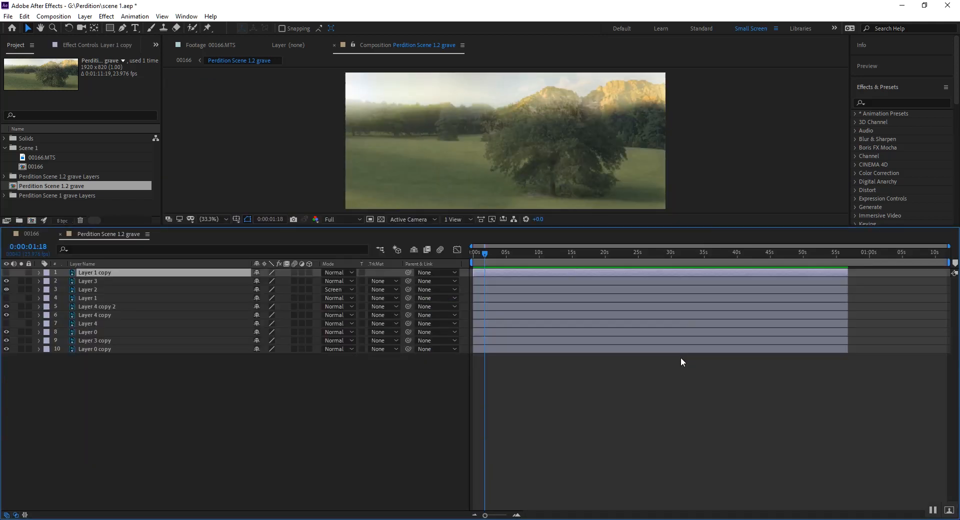
key(ctrl+a)
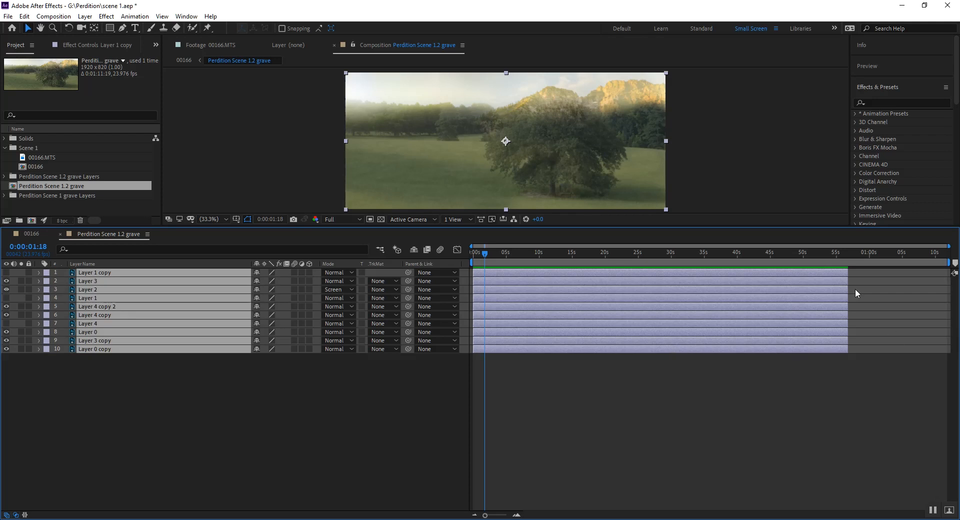
drag(844, 299, 946, 301)
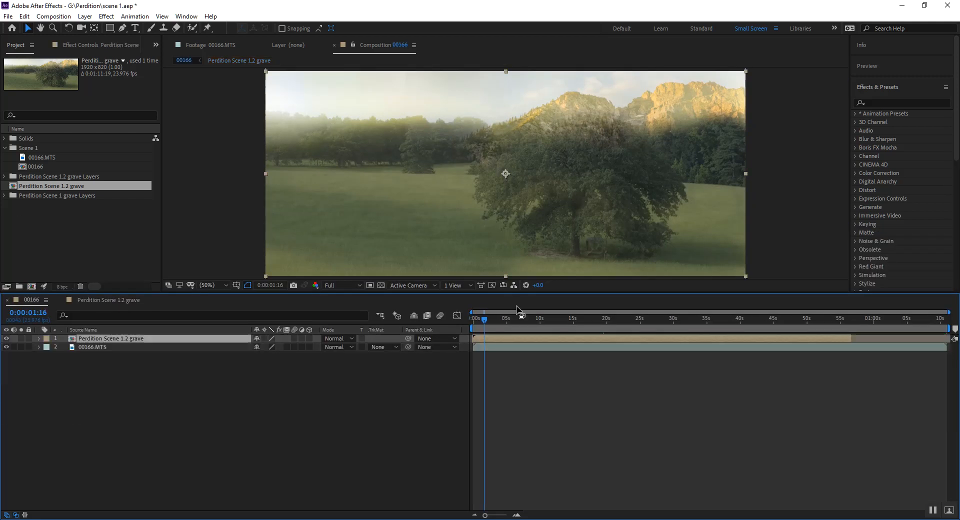
Extend the Perdition Scene 1.2 grave layer to the end of composition 00166 and return to frame 0:00:00:20
click(830, 320)
drag(836, 322, 504, 323)
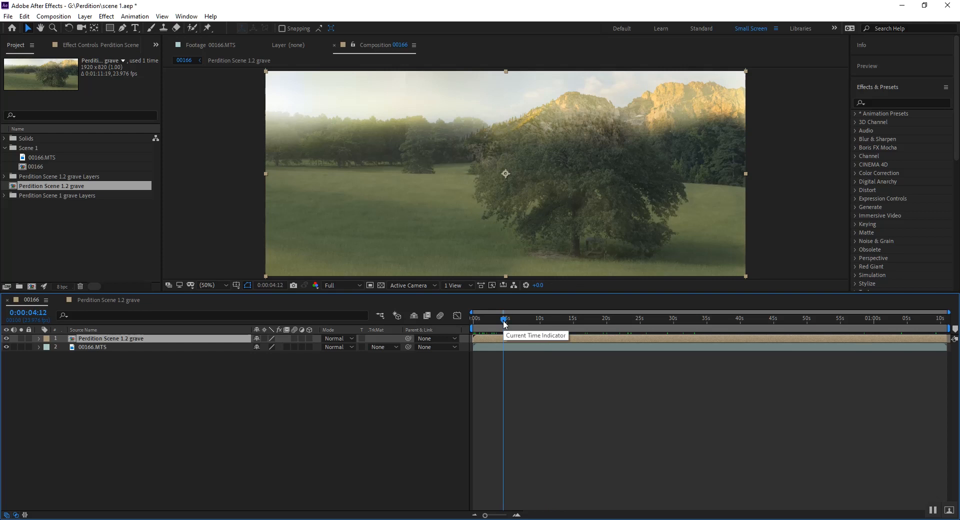
drag(504, 323, 478, 321)
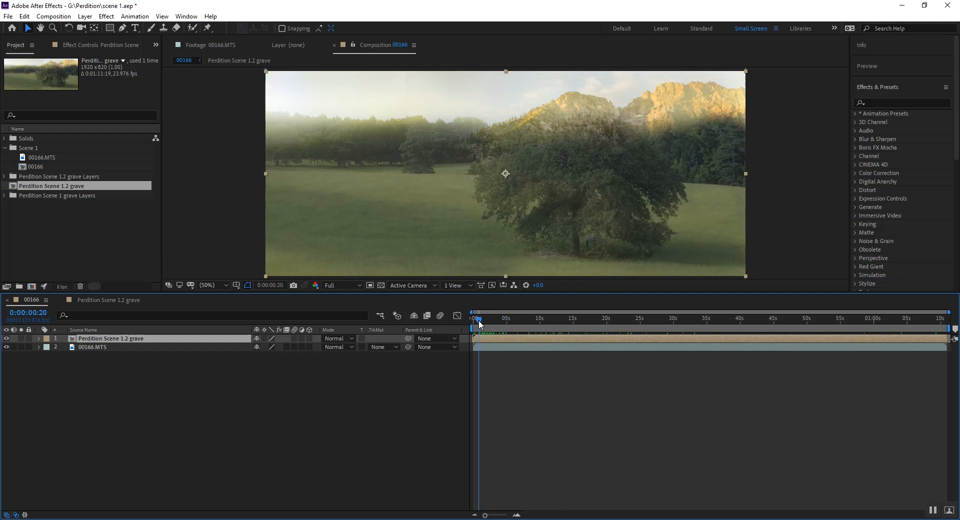
Hide the Perdition Scene 1.2 grave layer and play back the 00166.MTS footage alone in an enlarged view
click(7, 338)
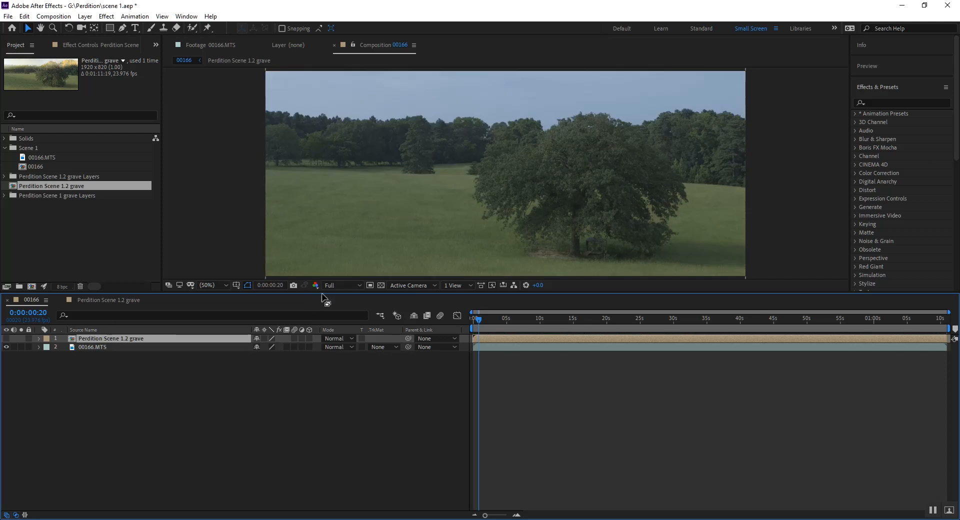
drag(329, 291, 348, 384)
key(h)
key(space)
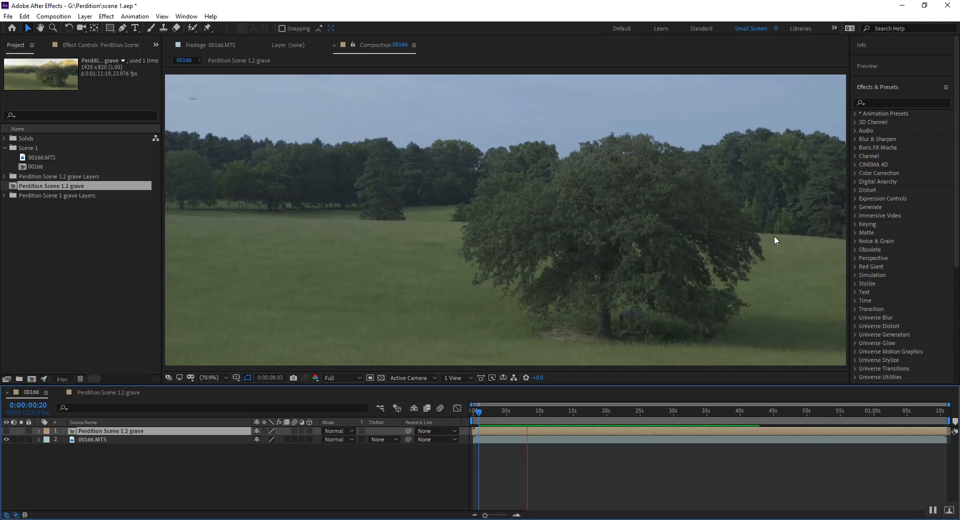
Apply the Warp Stabilizer effect to the 00166.MTS layer
click(503, 283)
click(887, 103)
text(warp)
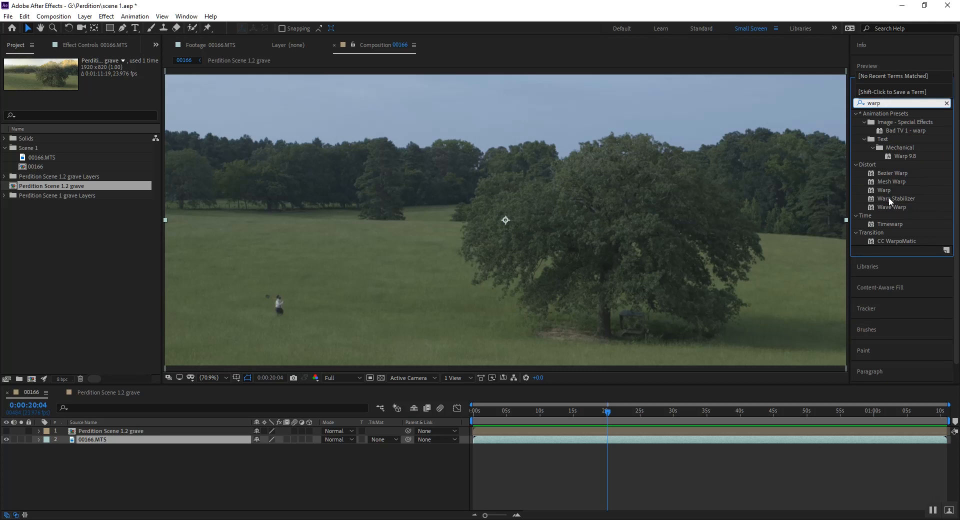
drag(889, 198, 137, 443)
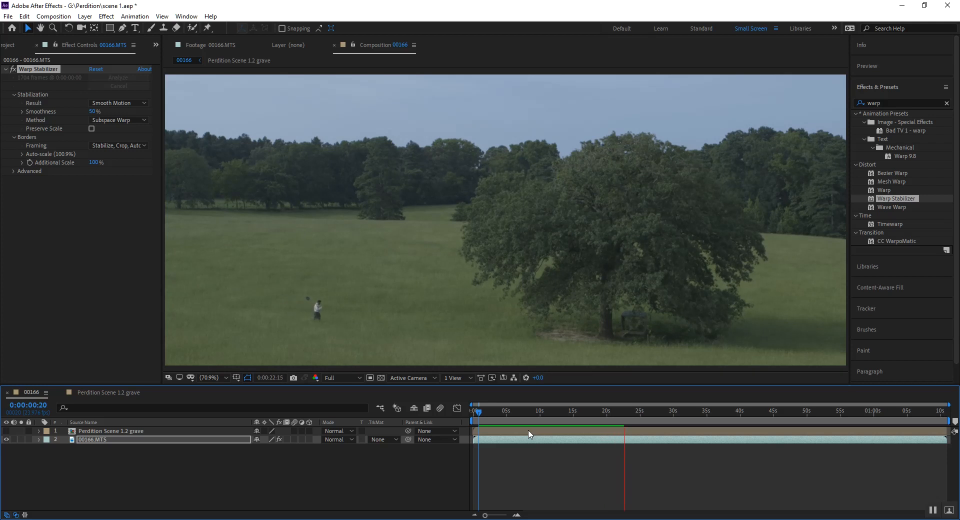
Scrub and play back the stabilized 00166.MTS footage to check it for remaining camera movement
key(space)
drag(494, 413, 619, 417)
key(space)
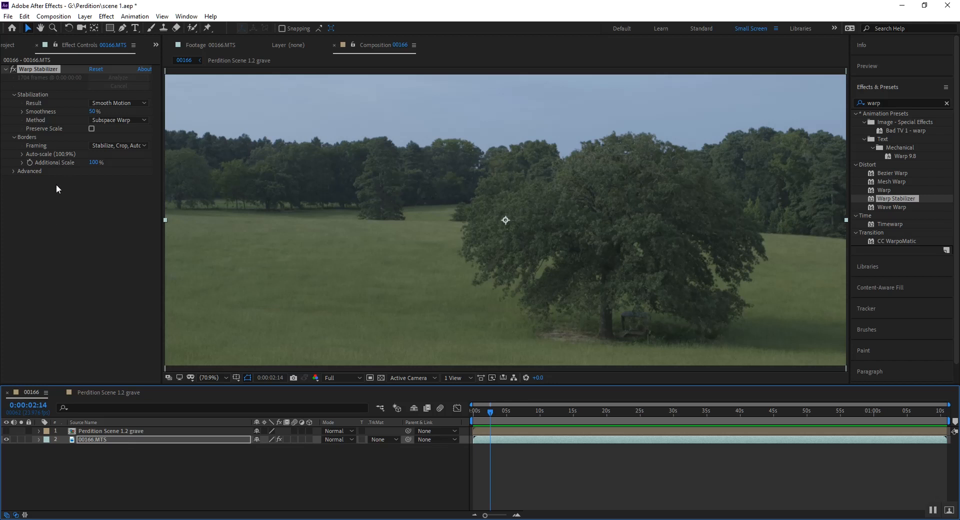
Make the Perdition Scene 1.2 grave layer visible over the stabilized footage
click(116, 432)
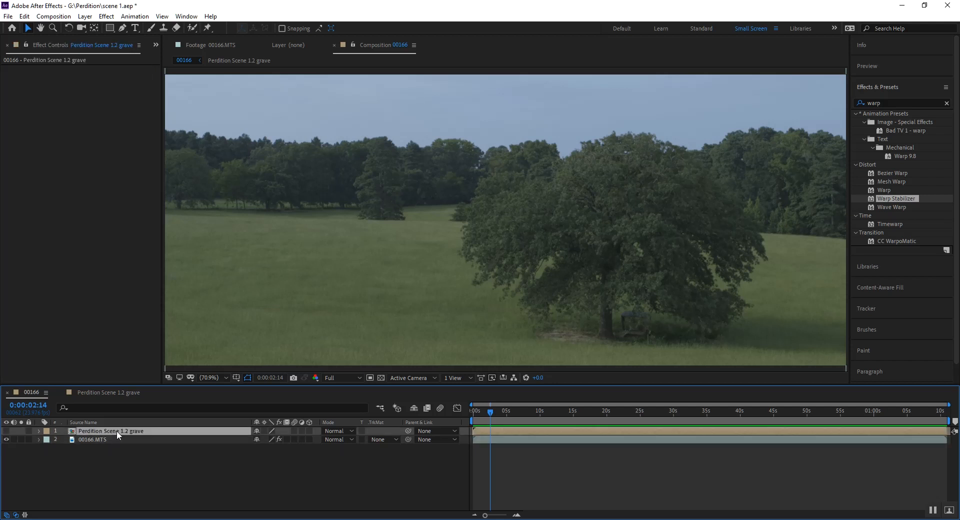
click(7, 431)
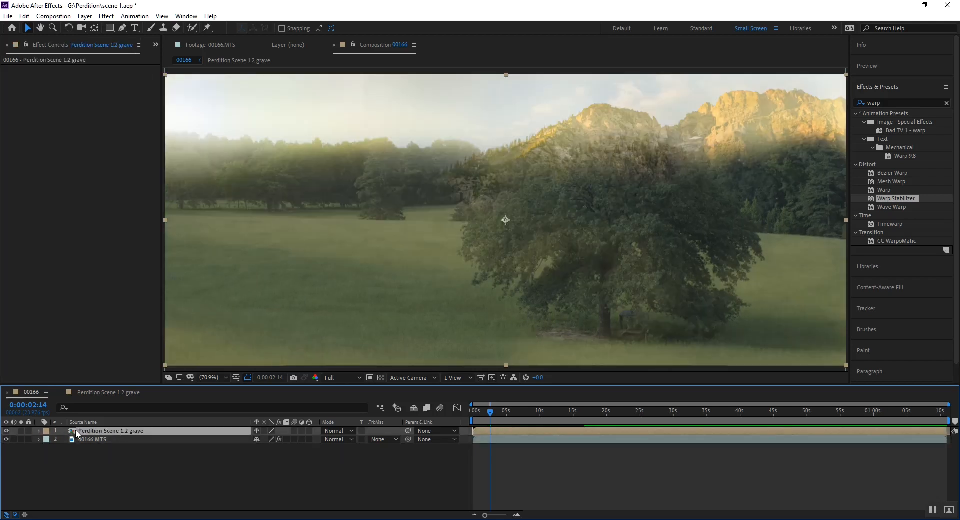
right_click(127, 430)
click(103, 431)
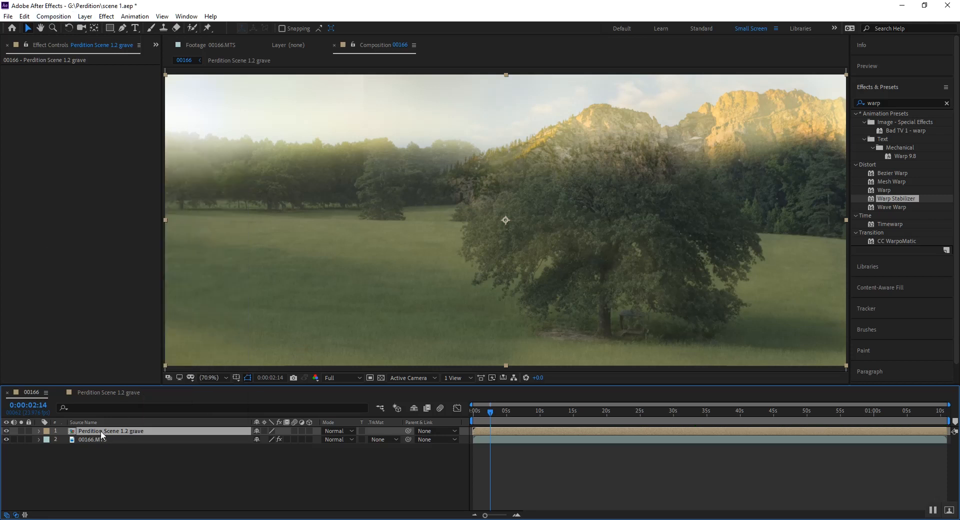
Set the Perdition Scene 1.2 grave layer's scale to 100.9% and vary its opacity to compare alignment, leaving it at 100%
click(37, 431)
click(48, 440)
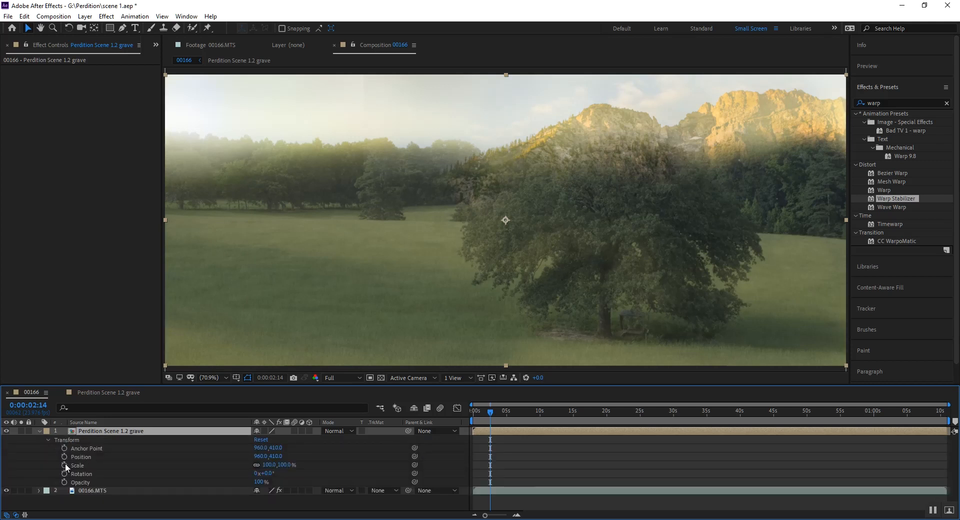
click(269, 465)
click(278, 464)
text(.9)
click(289, 465)
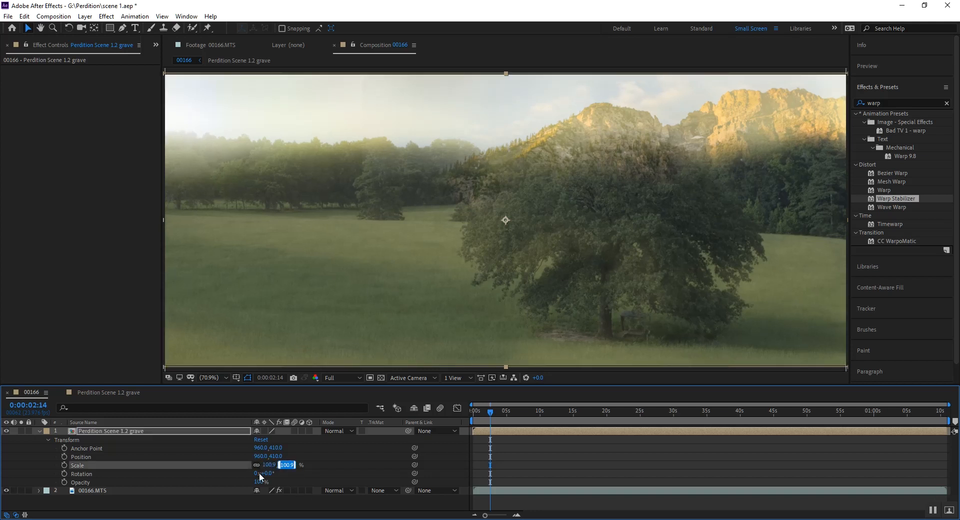
click(249, 504)
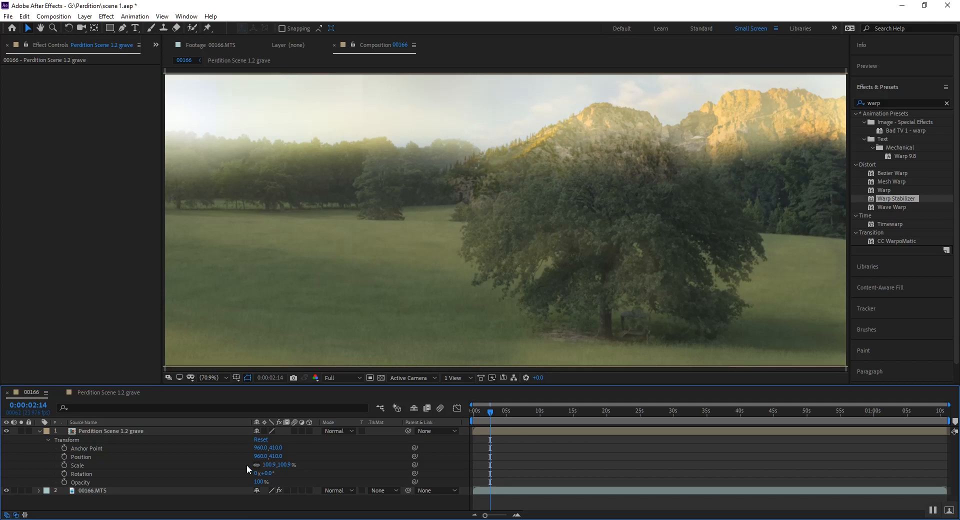
drag(258, 482, 347, 478)
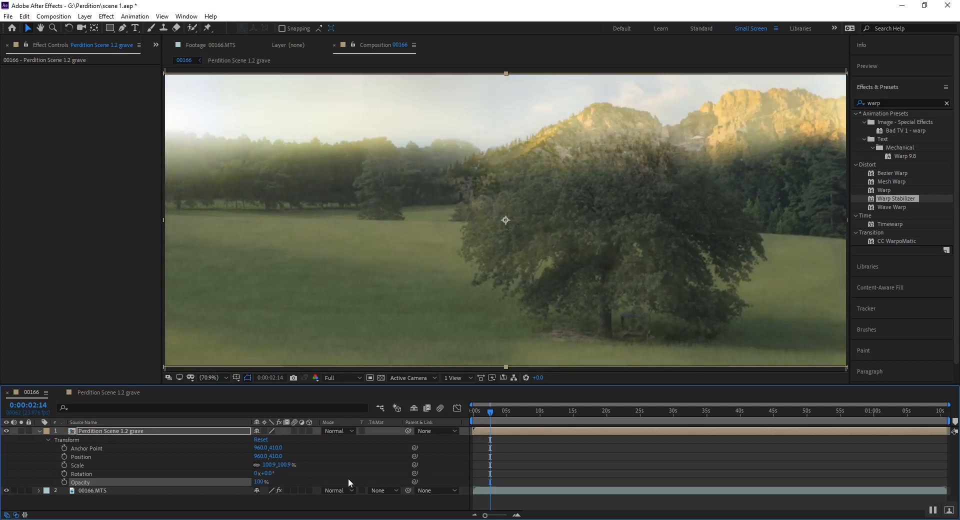
click(40, 430)
Rename the 00166.MTS layer as Source and move it above the Perdition Scene 1.2 grave layer
click(138, 451)
click(140, 441)
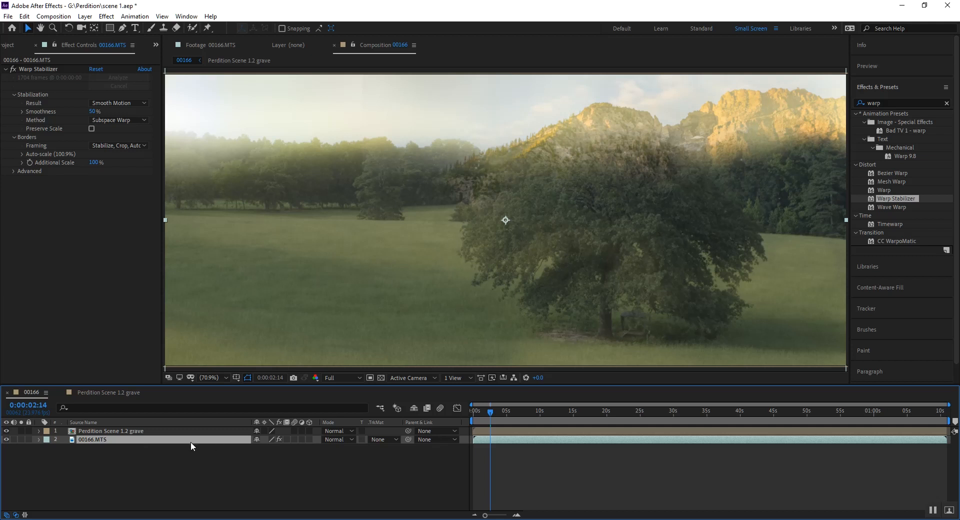
right_click(118, 438)
click(142, 434)
text(Source)
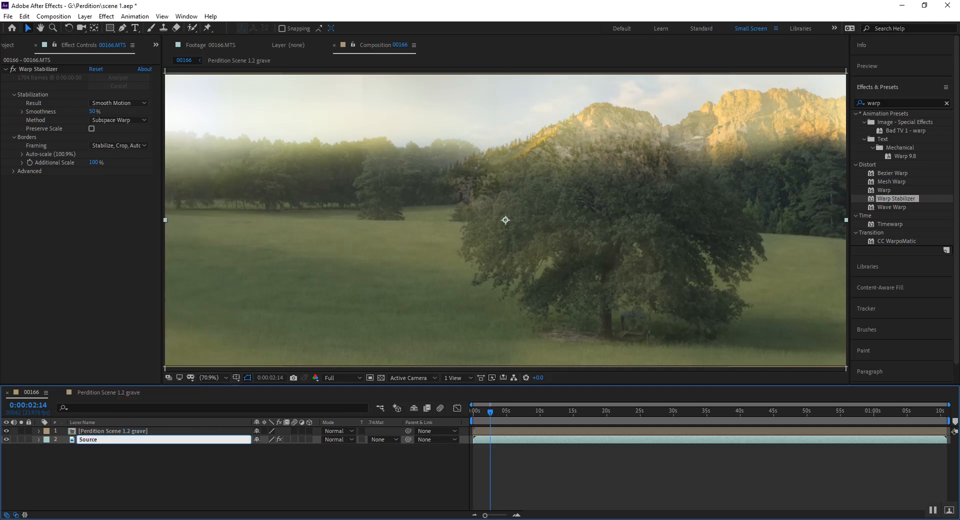
key(Return)
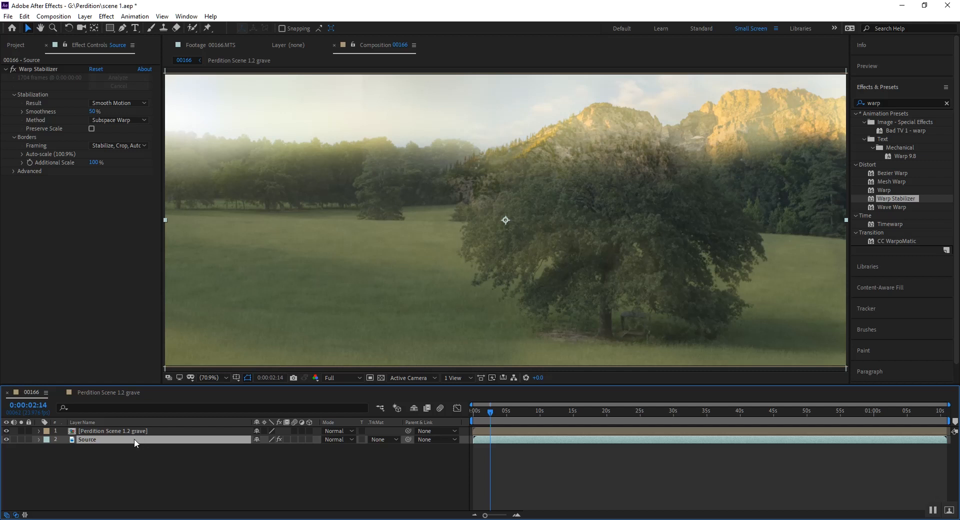
drag(134, 439, 131, 430)
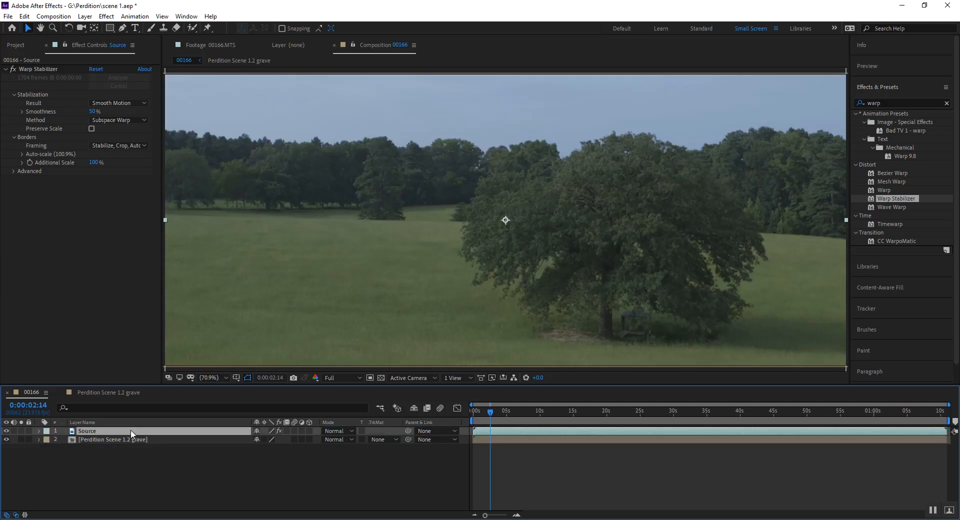
Rename the Perdition Scene 1.2 grave layer in the 00166 composition as Matte Painting
double_click(113, 440)
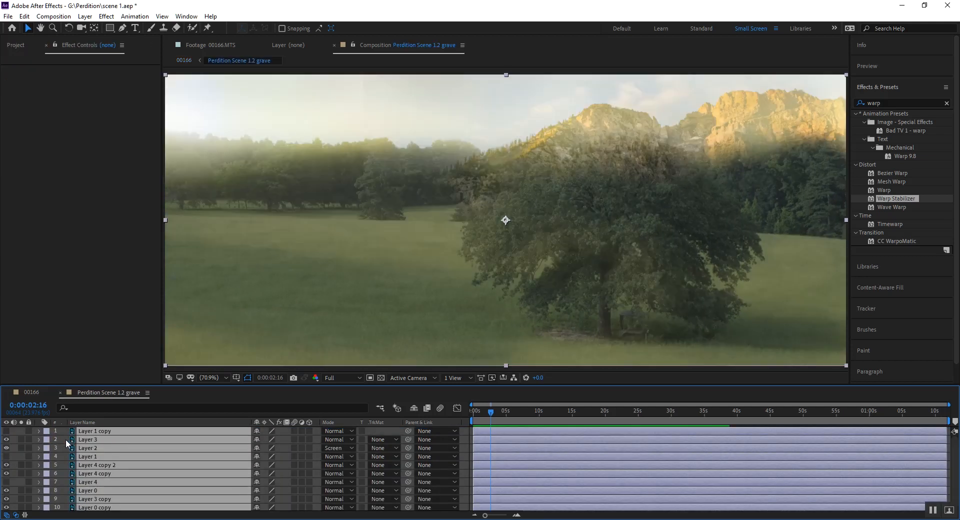
click(27, 395)
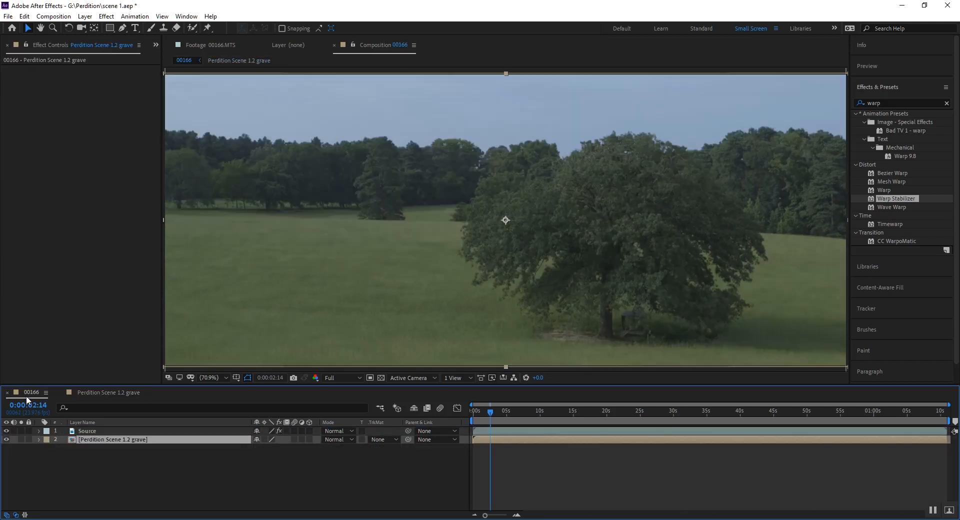
right_click(113, 439)
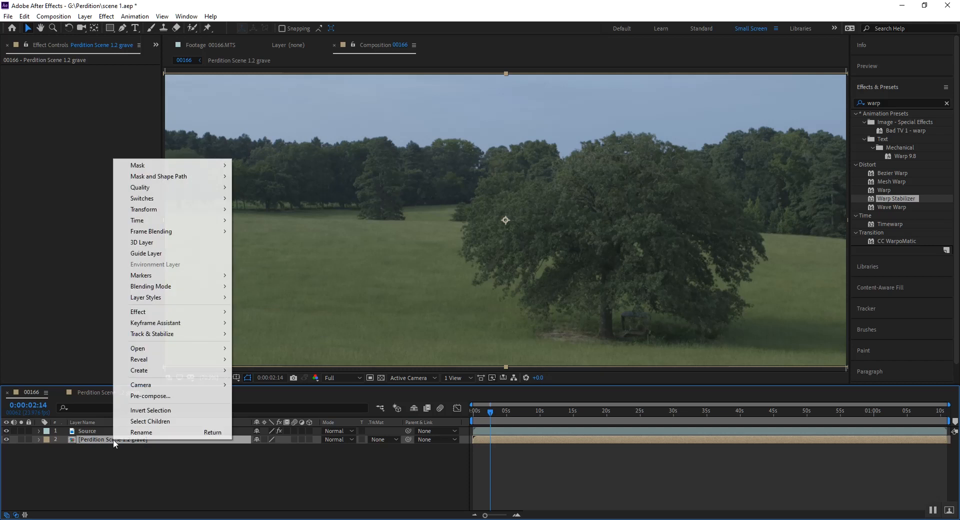
click(145, 437)
text(M)
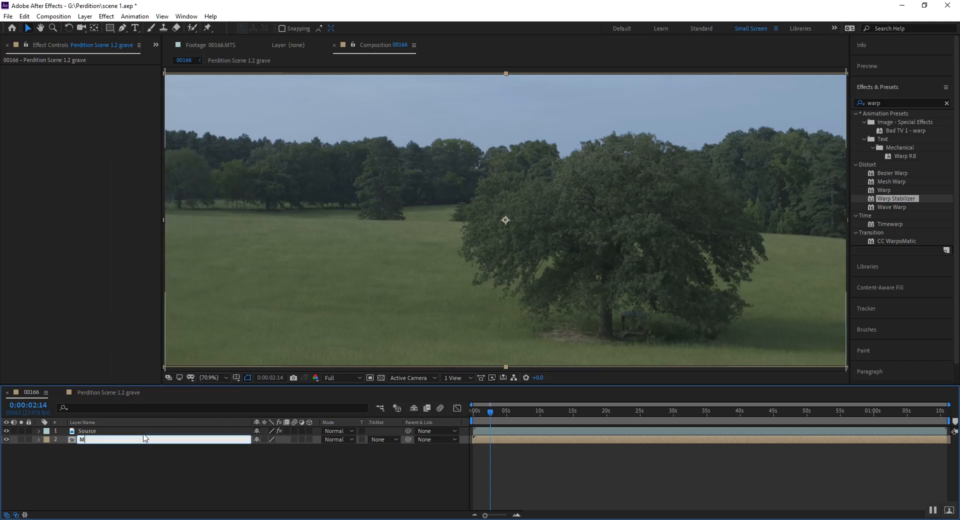
text(atte Paint)
key(BackSpace)
text(nting)
key(Return)
Duplicate the Source layer and delete the surplus second copy, keeping one duplicate above the original
key(ctrl+Up)
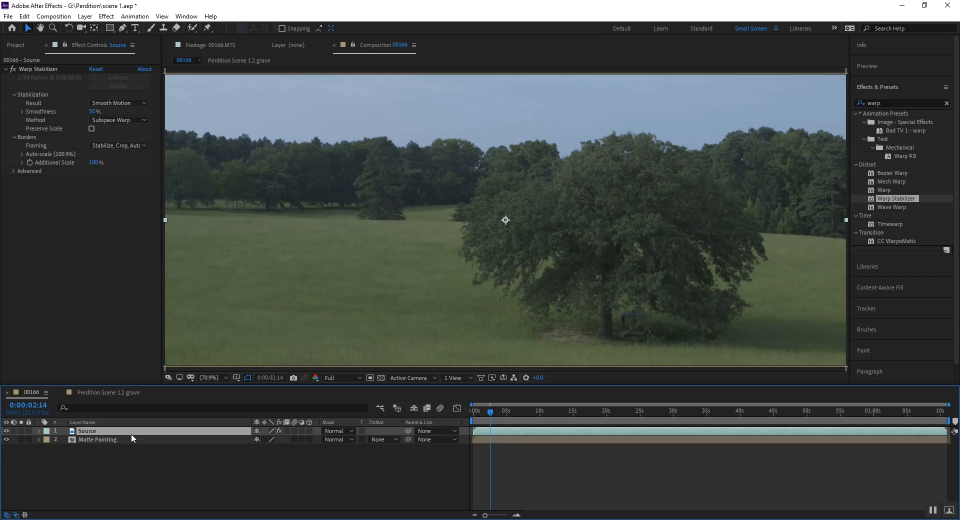
key(ctrl+d)
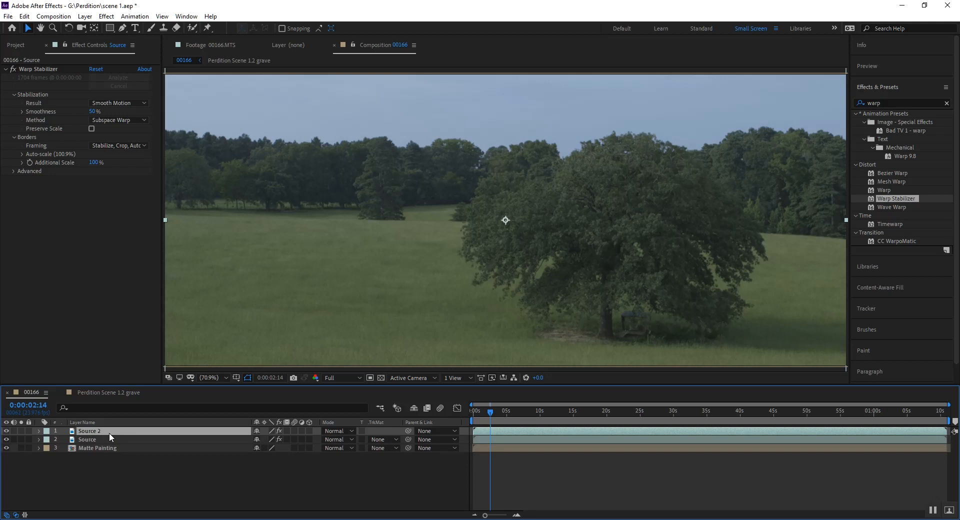
key(ctrl+d)
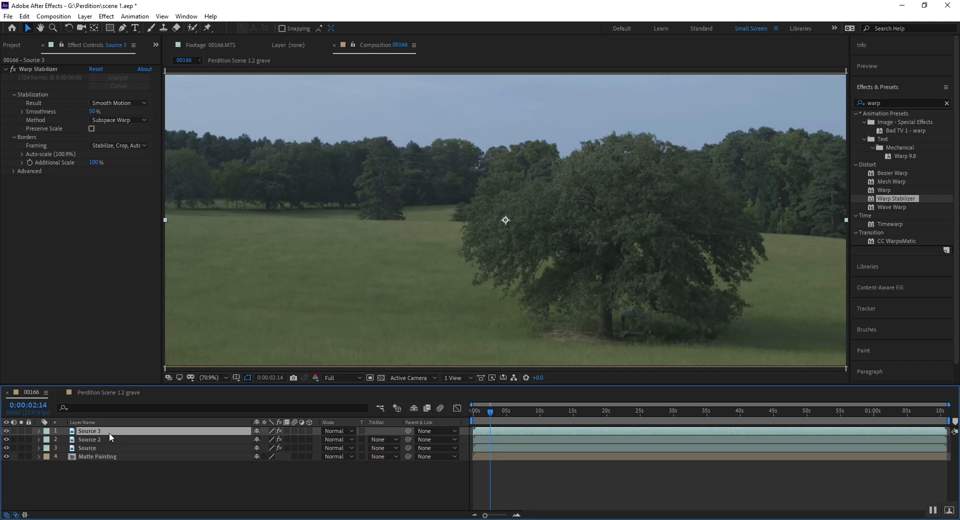
click(111, 484)
click(119, 428)
key(Delete)
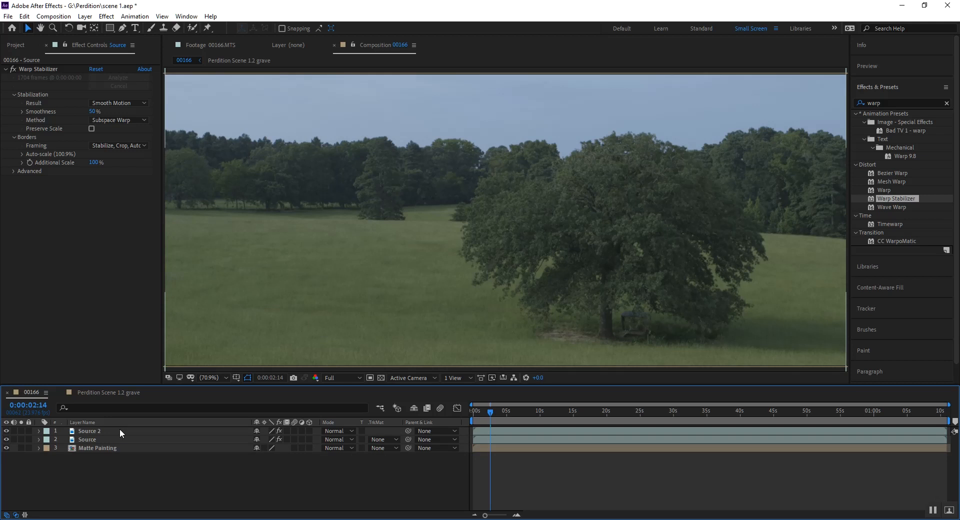
Rename the duplicated Source 2 layer as Matte
click(119, 428)
right_click(122, 429)
click(146, 422)
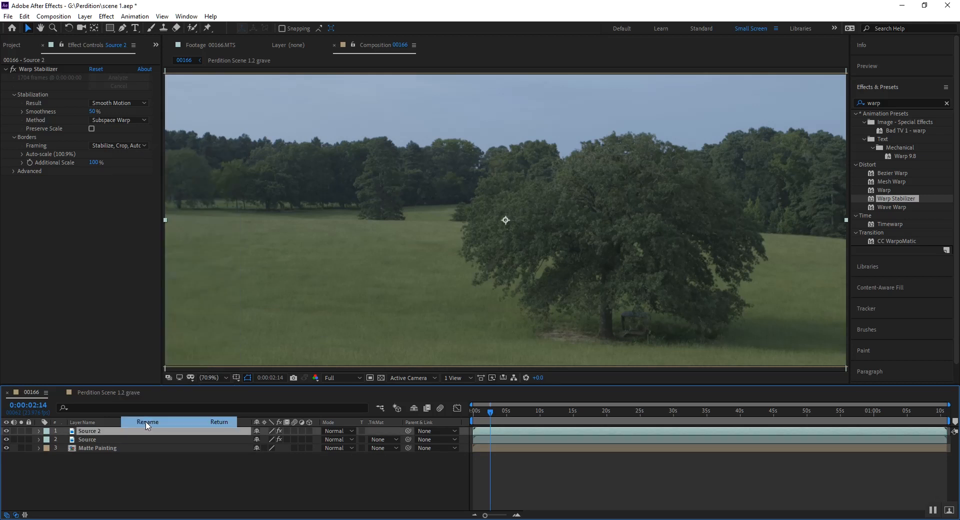
text(Mas)
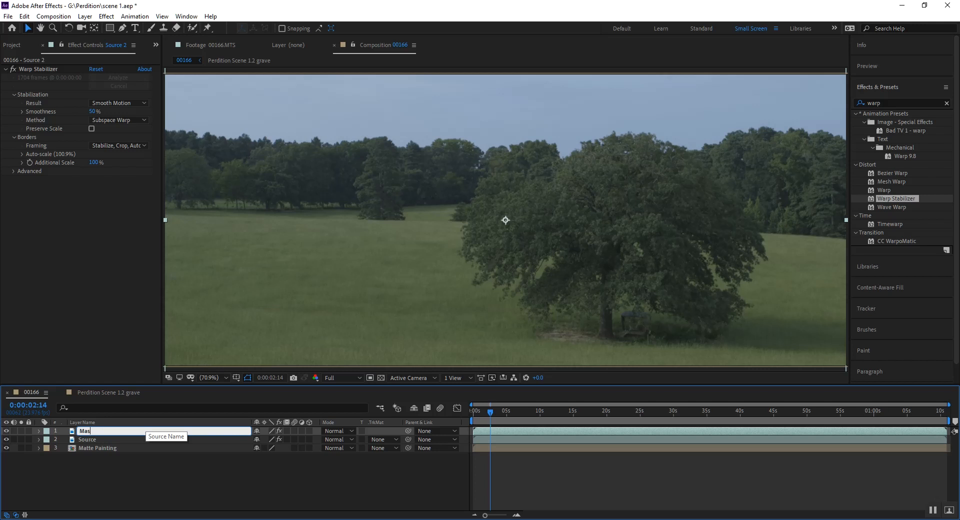
text(t)
key(BackSpace)
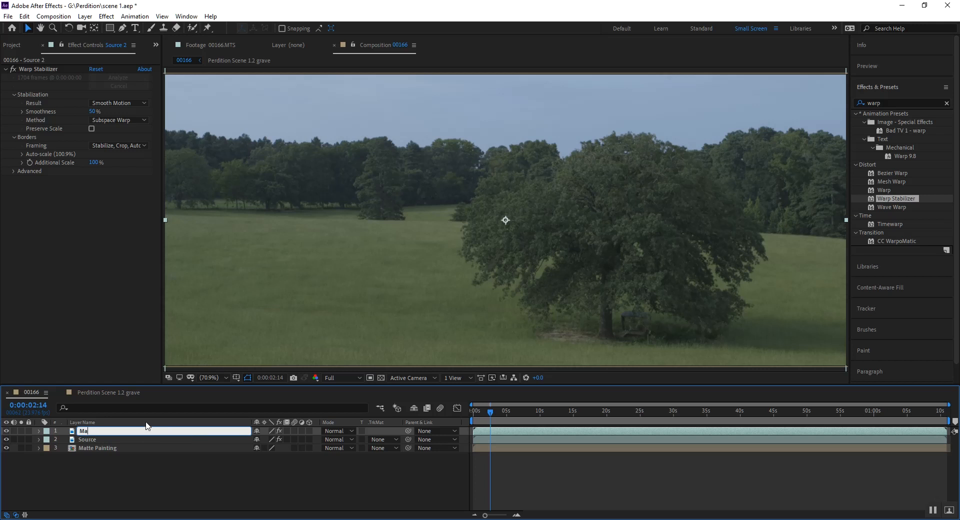
text(tte)
key(Return)
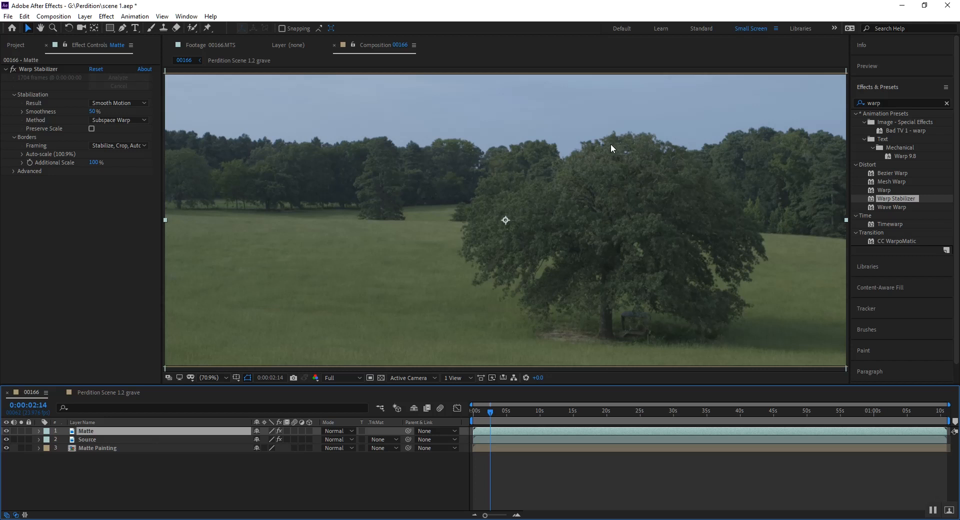
Examine the treetop edges against the sky in the composition, both up close and in the wider frame
scroll(610, 139, up, 2)
key(space)
drag(707, 102, 544, 299)
scroll(704, 233, up, 2)
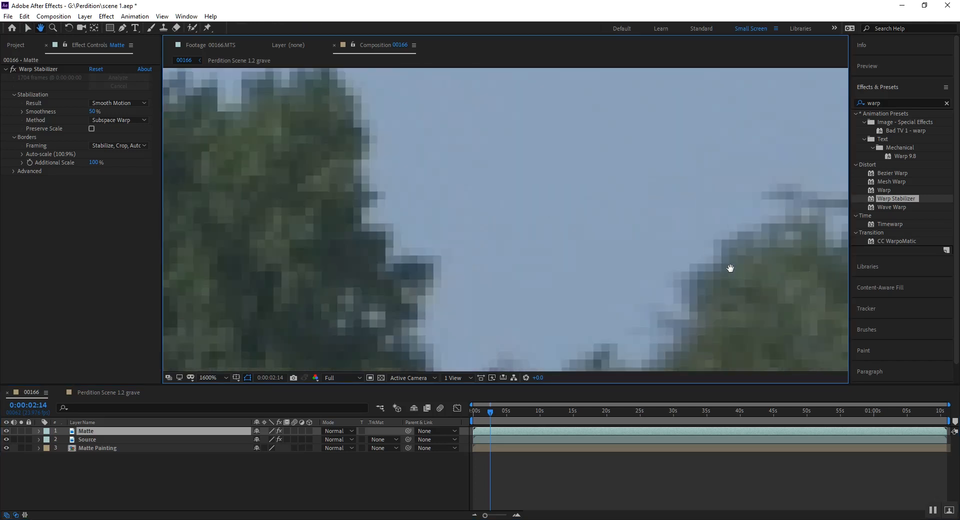
scroll(210, 306, up, 1)
scroll(561, 226, down, 2)
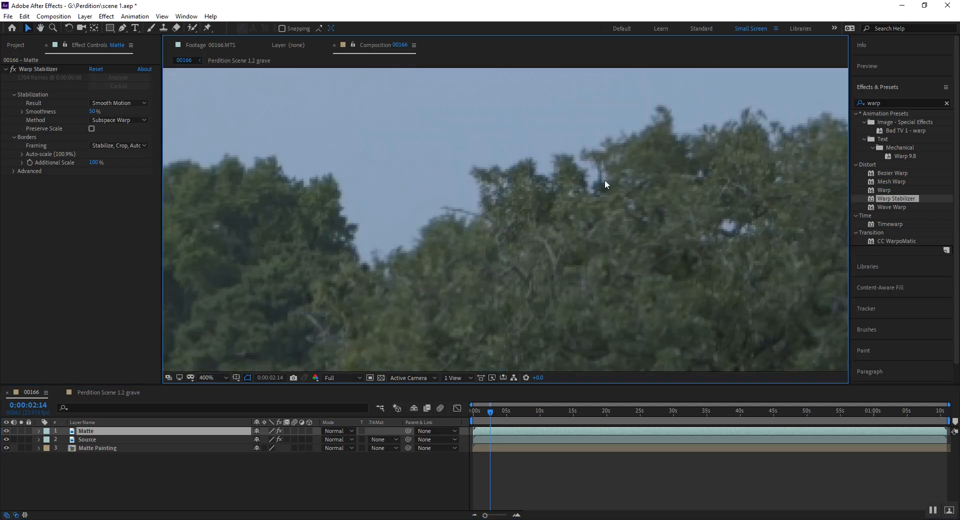
scroll(669, 239, down, 6)
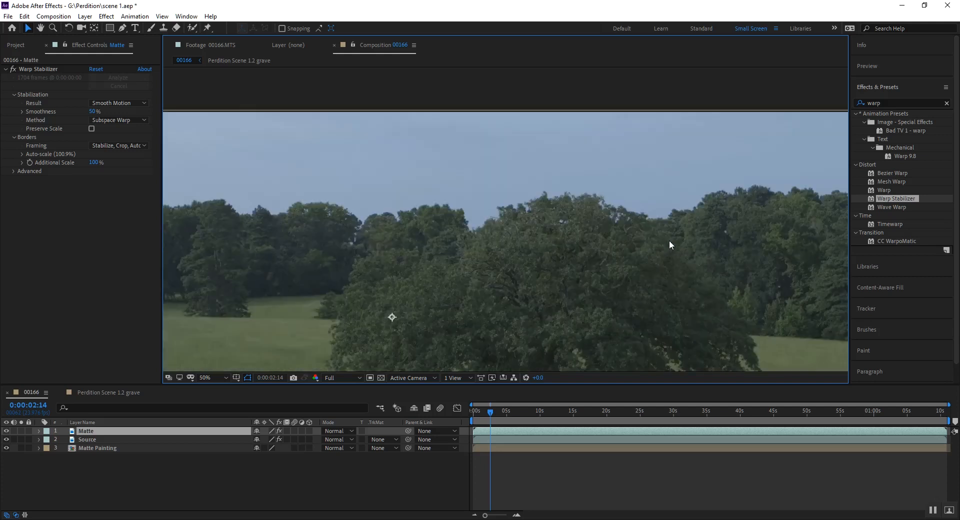
scroll(605, 239, up, 2)
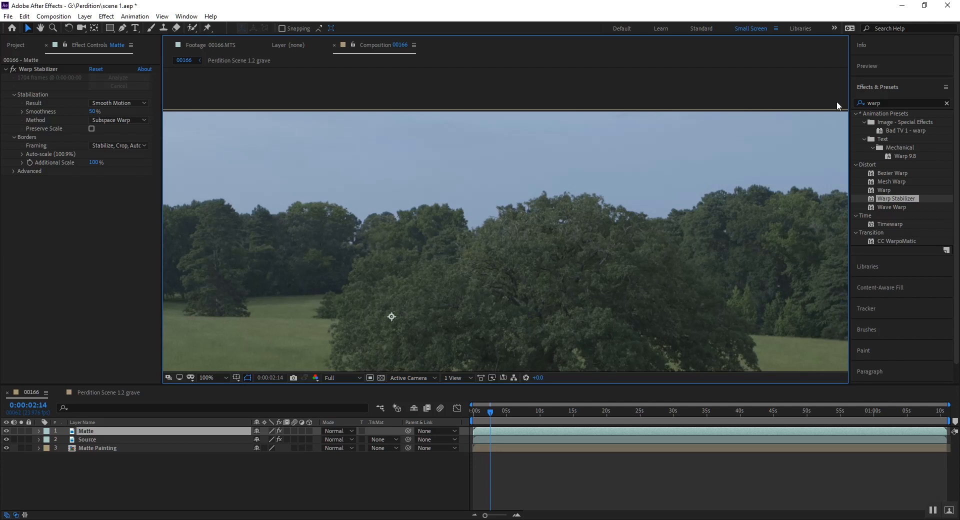
click(891, 104)
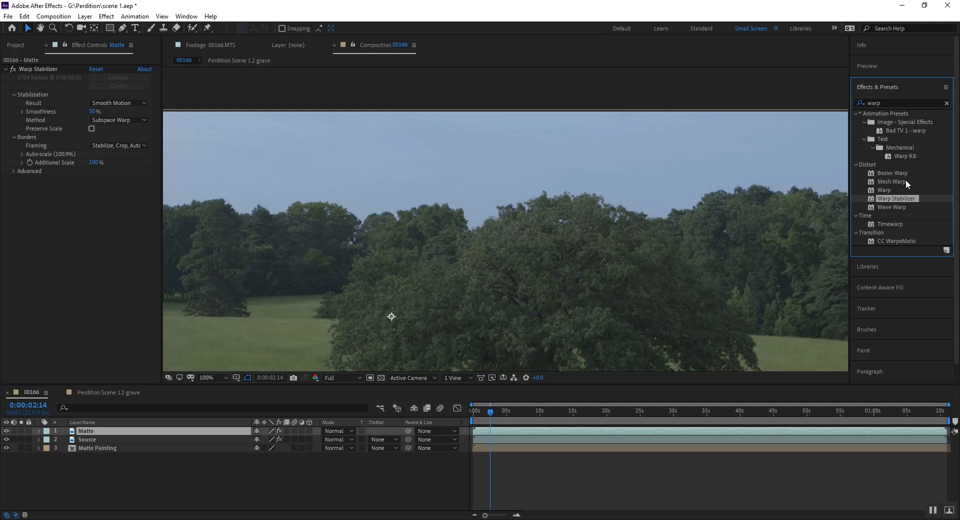
key(comma)
key(comma)
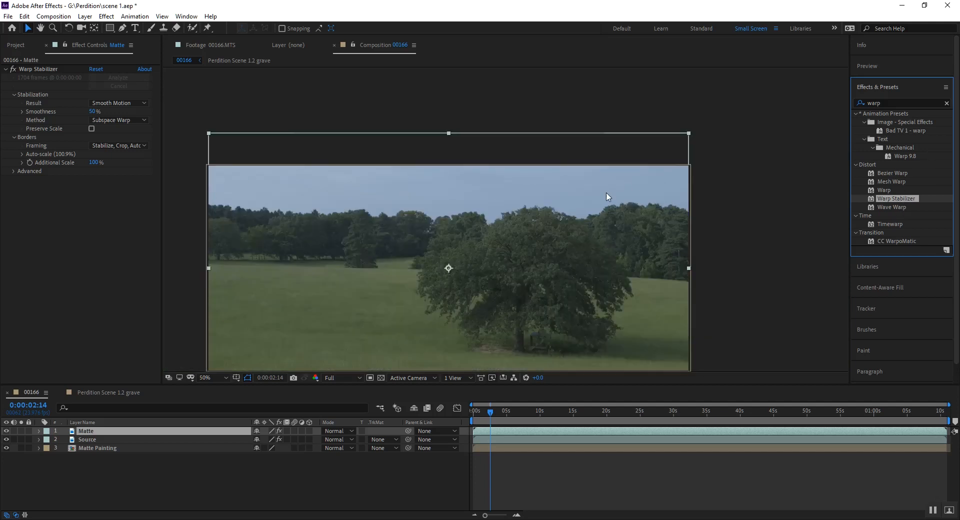
key(period)
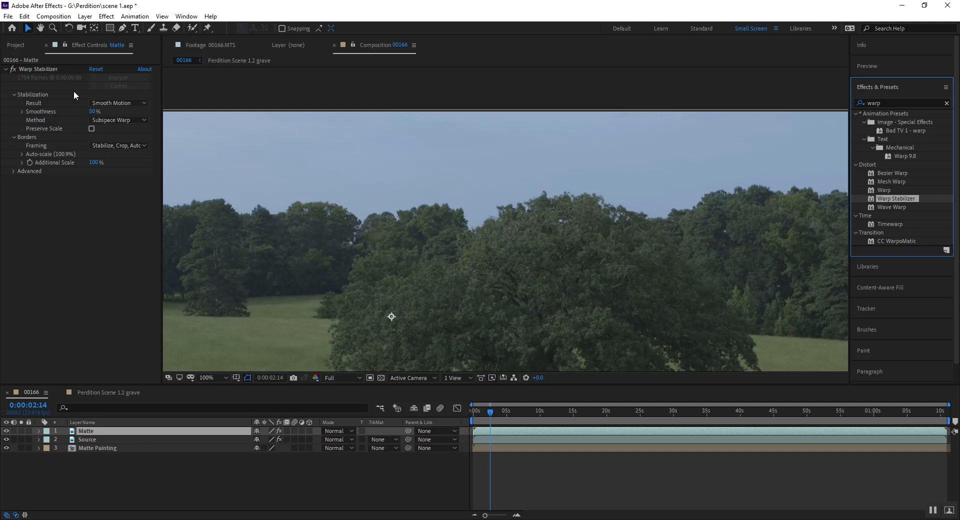
Apply the Colorama color correction effect to the Matte layer
click(106, 16)
click(126, 485)
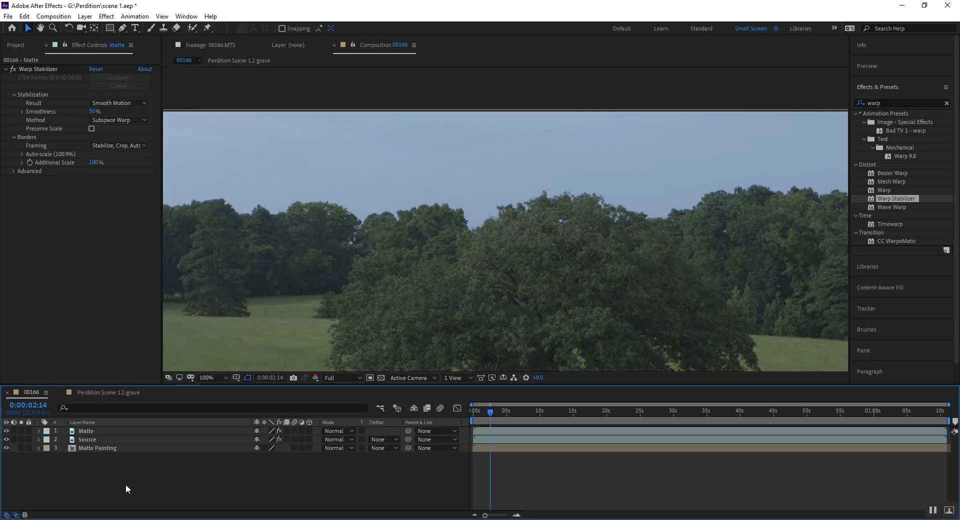
click(115, 430)
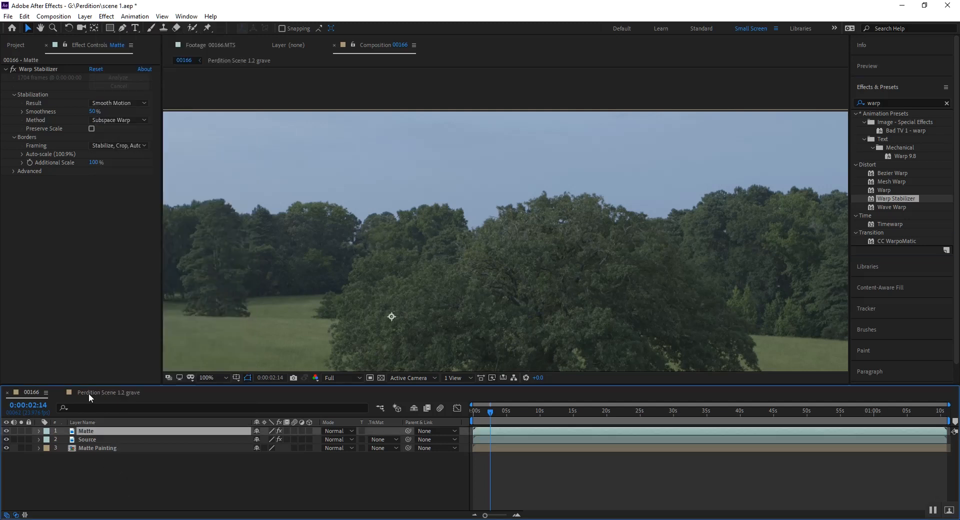
click(107, 16)
mouse_move(149, 125)
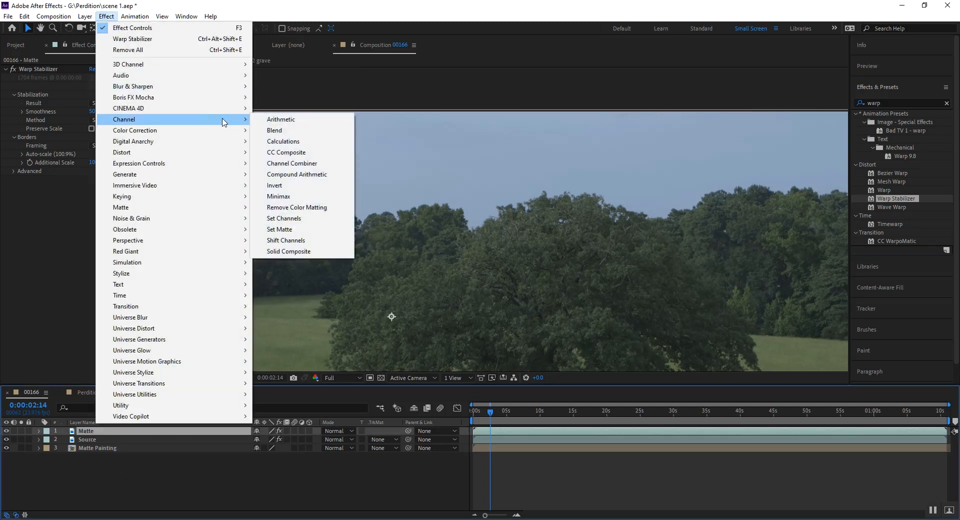
mouse_move(227, 131)
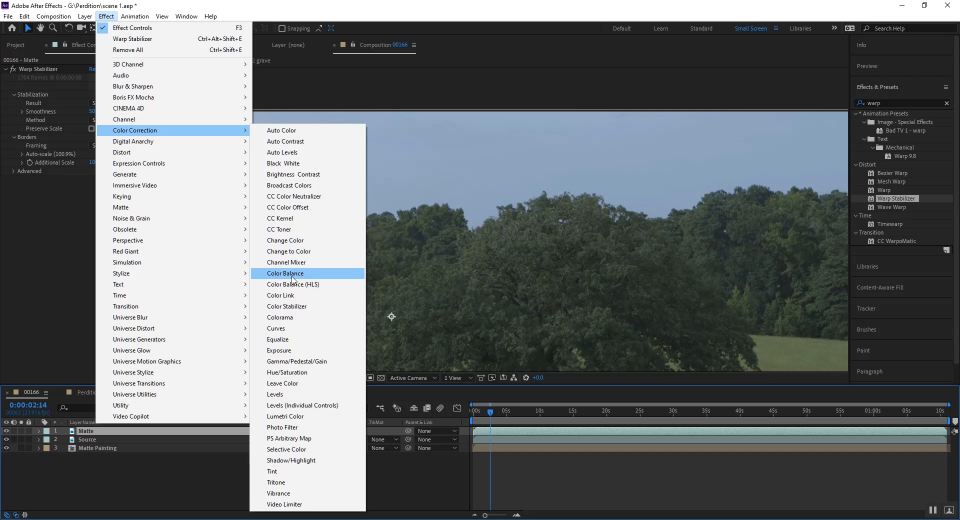
click(286, 320)
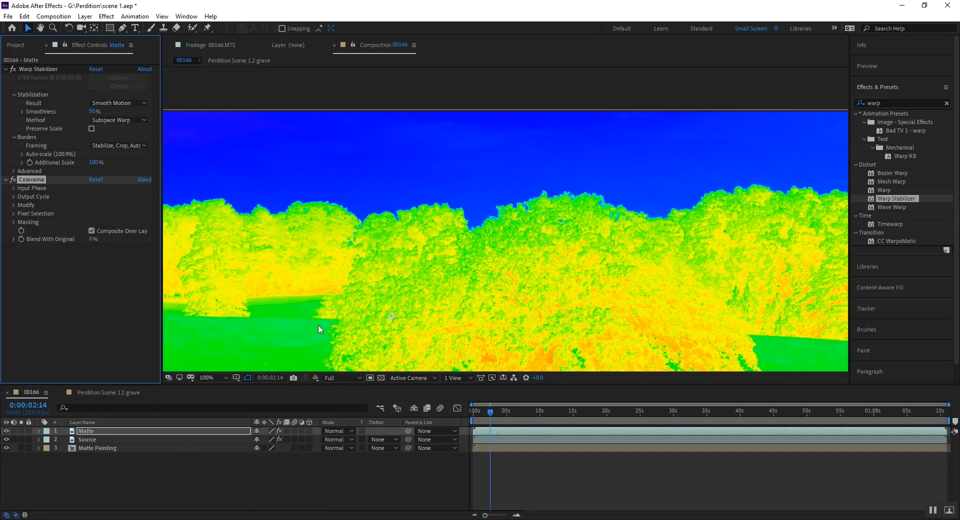
Set Colorama's output cycle on the Matte layer to the Ramp Grey preset palette
key(comma)
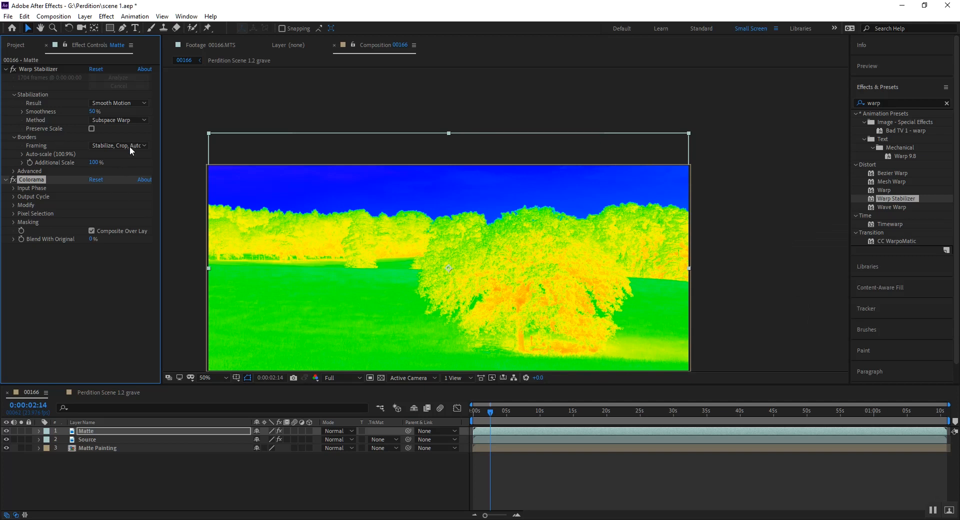
click(12, 188)
click(15, 188)
click(13, 196)
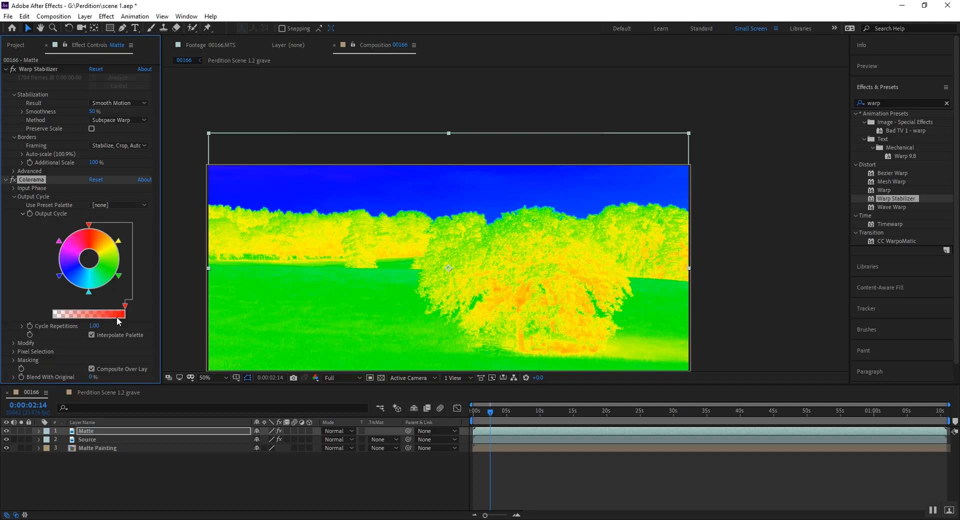
click(133, 204)
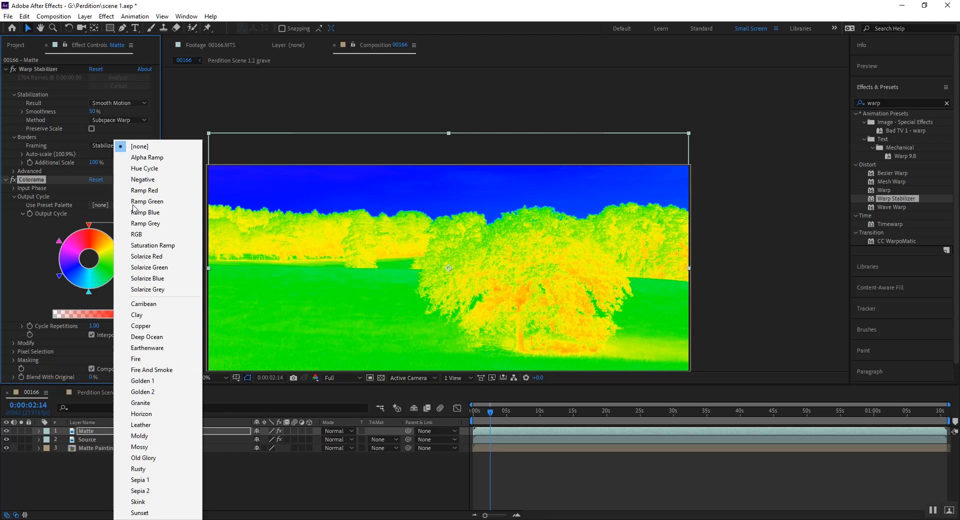
click(150, 223)
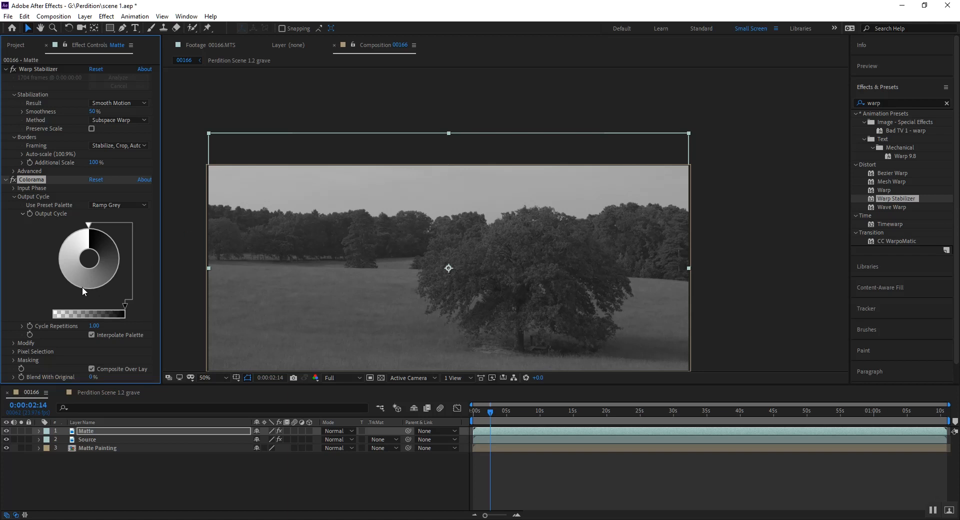
Add a black color stop to Colorama's output cycle and adjust its position on the wheel to separate the sky from the trees and field
double_click(98, 287)
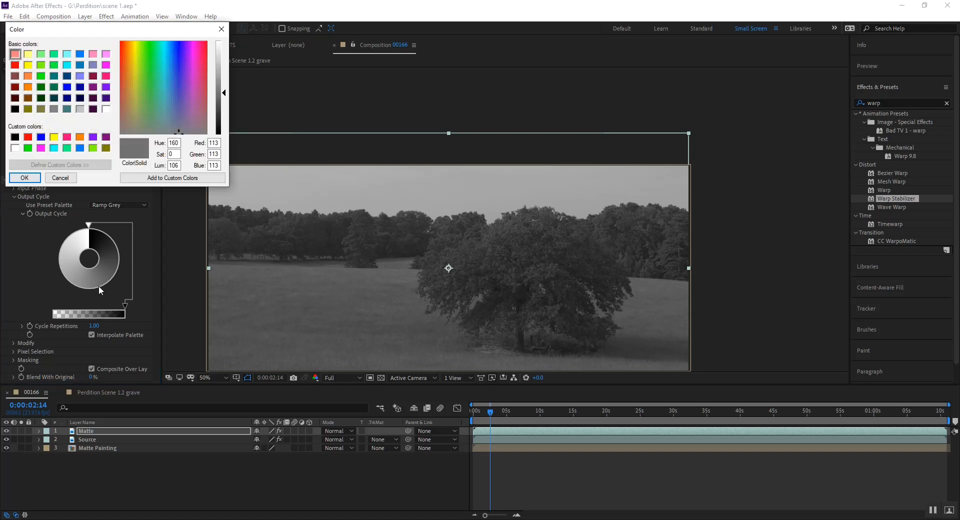
click(15, 137)
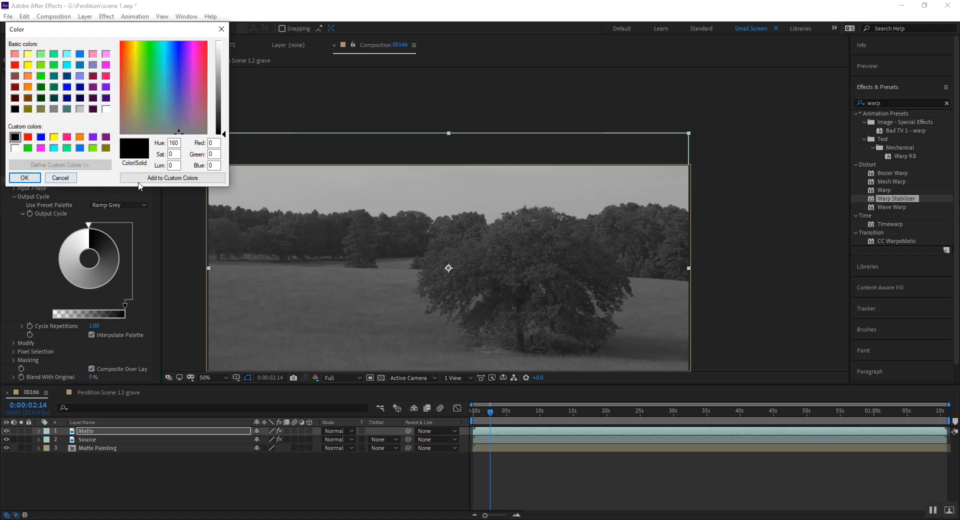
click(24, 177)
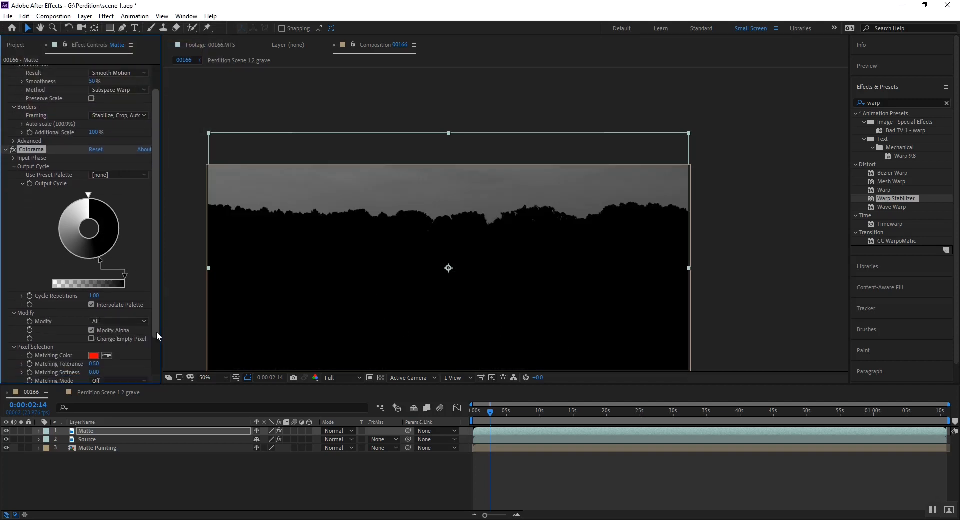
drag(157, 331, 158, 338)
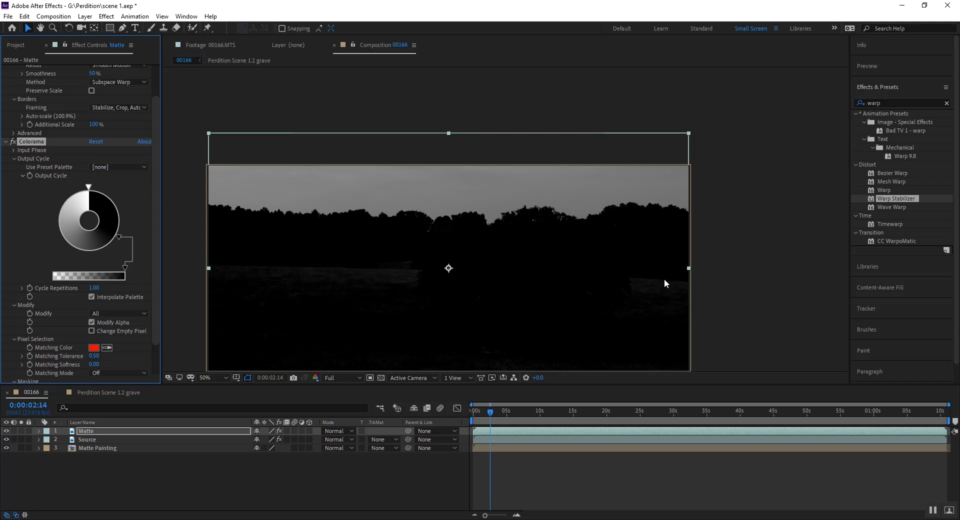
mouse_move(118, 230)
mouse_down()
mouse_move(119, 243)
mouse_move(124, 211)
mouse_move(125, 223)
mouse_up()
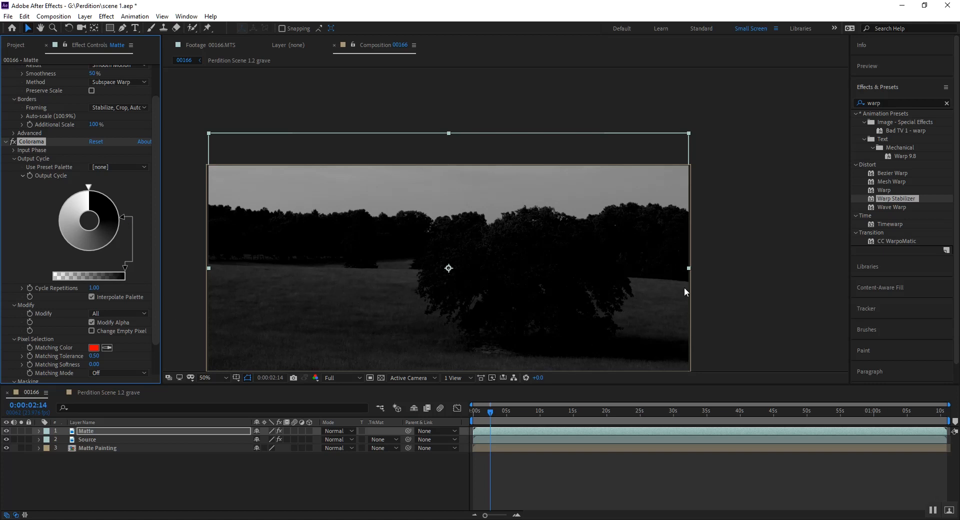
drag(122, 219, 118, 235)
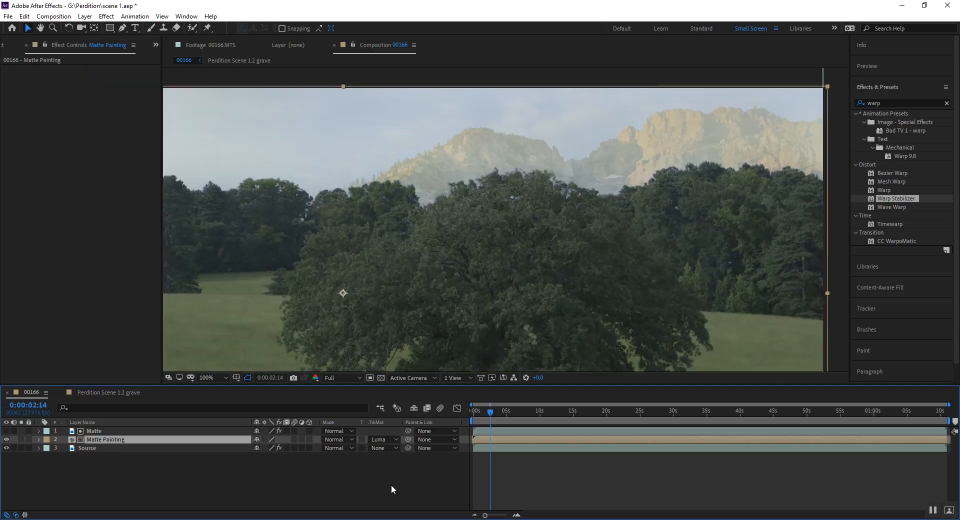
Check the luma-matted painting behind the tree line across the full frame
scroll(509, 255, down, 2)
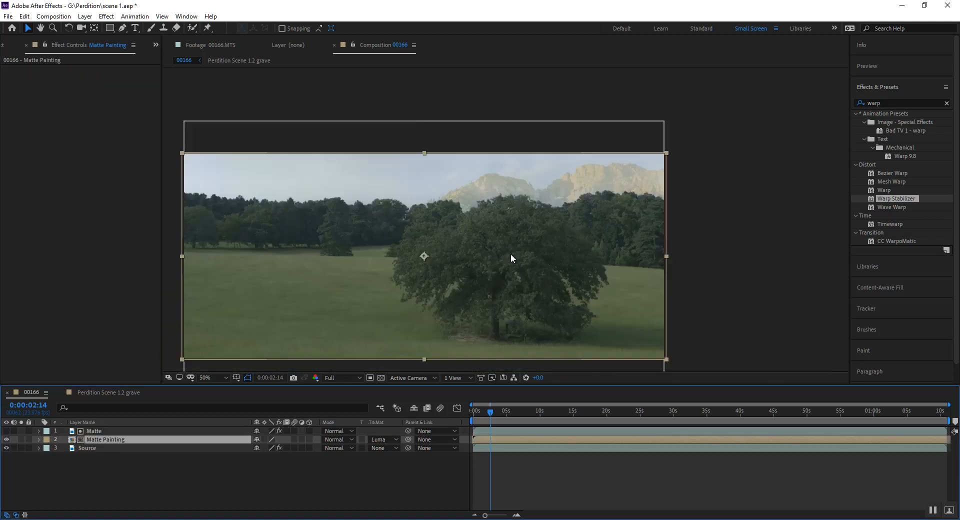
Reposition the black color stop on the Matte layer's Colorama output cycle close beside the white stop to refine the tree-line matte
scroll(331, 262, up, 2)
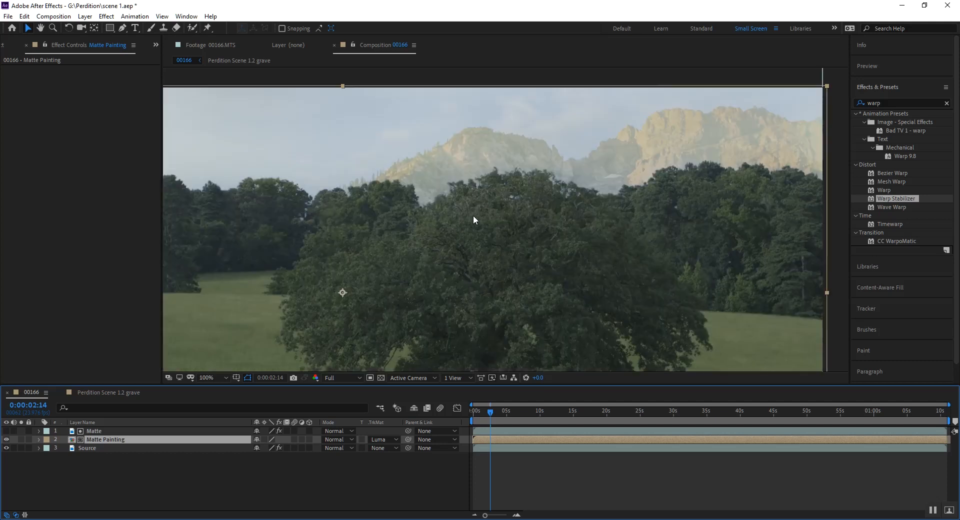
scroll(594, 188, up, 6)
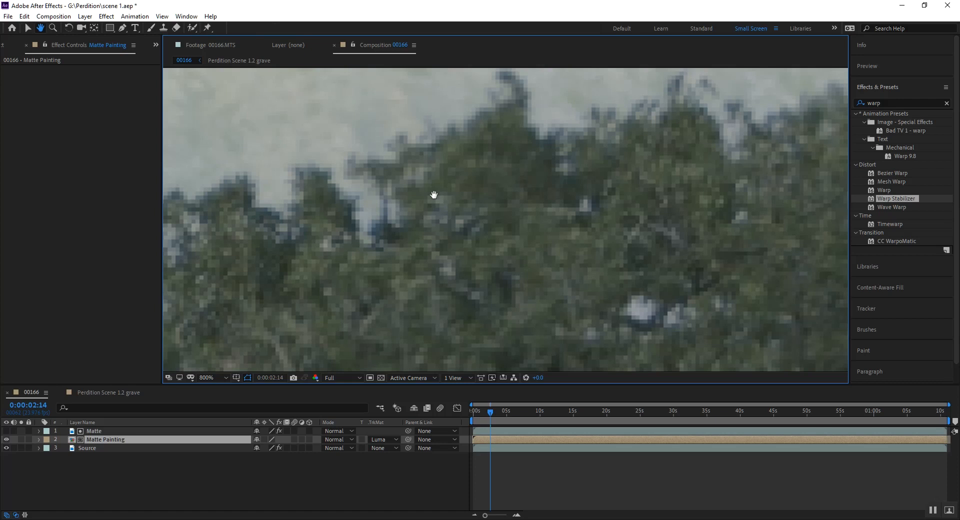
scroll(434, 195, down, 1)
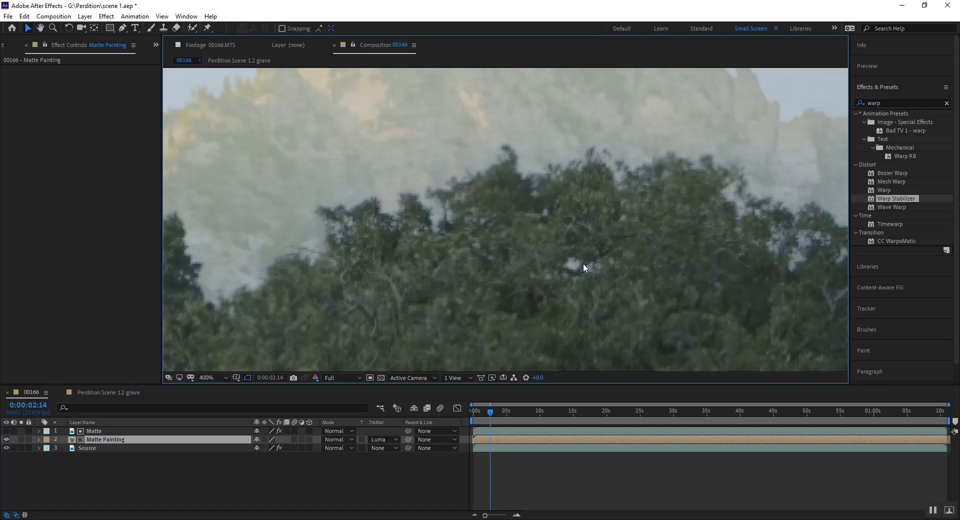
scroll(379, 275, down, 3)
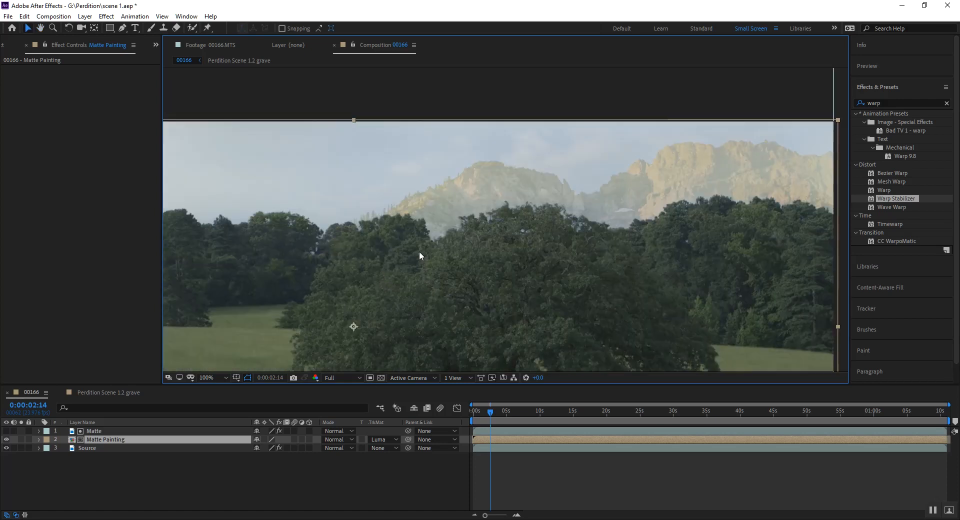
click(100, 431)
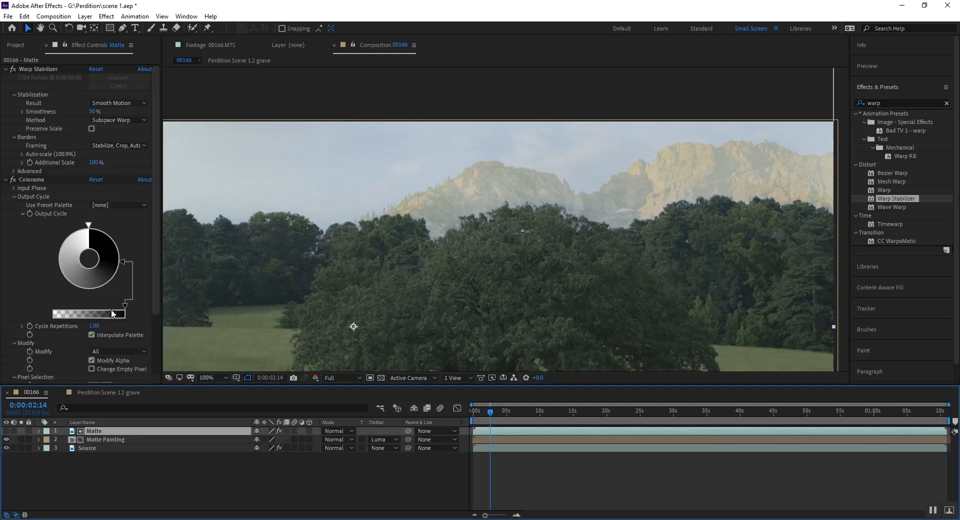
drag(115, 258, 103, 228)
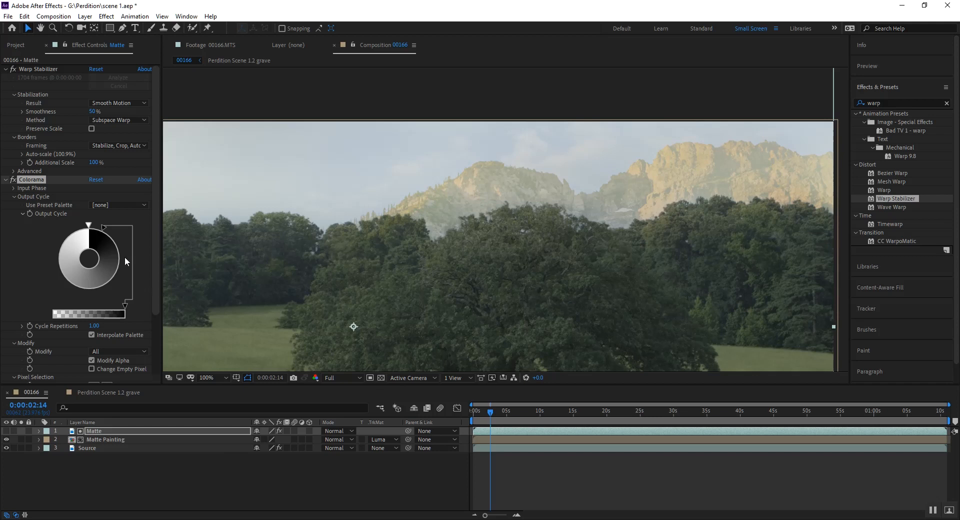
mouse_move(101, 226)
mouse_down()
mouse_move(124, 265)
mouse_move(85, 280)
mouse_move(122, 251)
mouse_move(107, 229)
mouse_up()
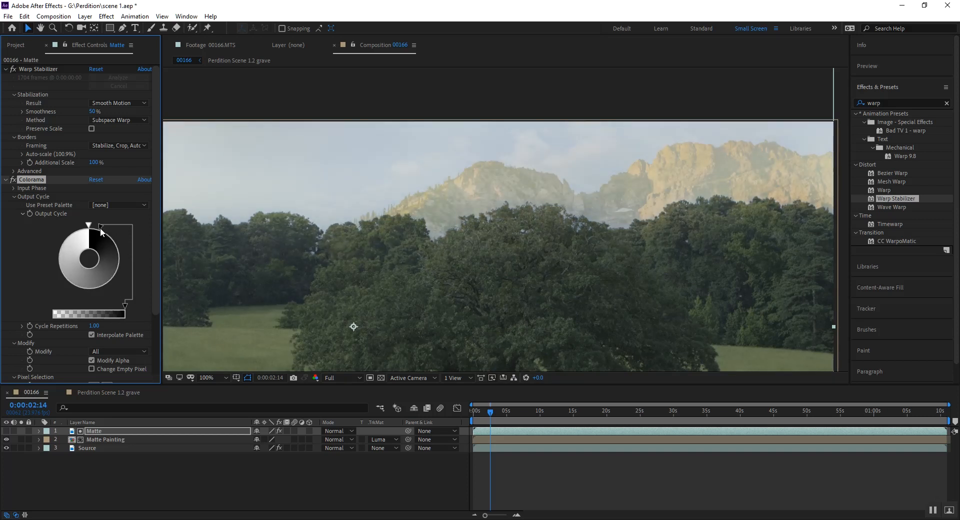
Set Colorama's Cycle Repetitions on the Matte layer to 1.05
click(94, 327)
text(.68)
key(Return)
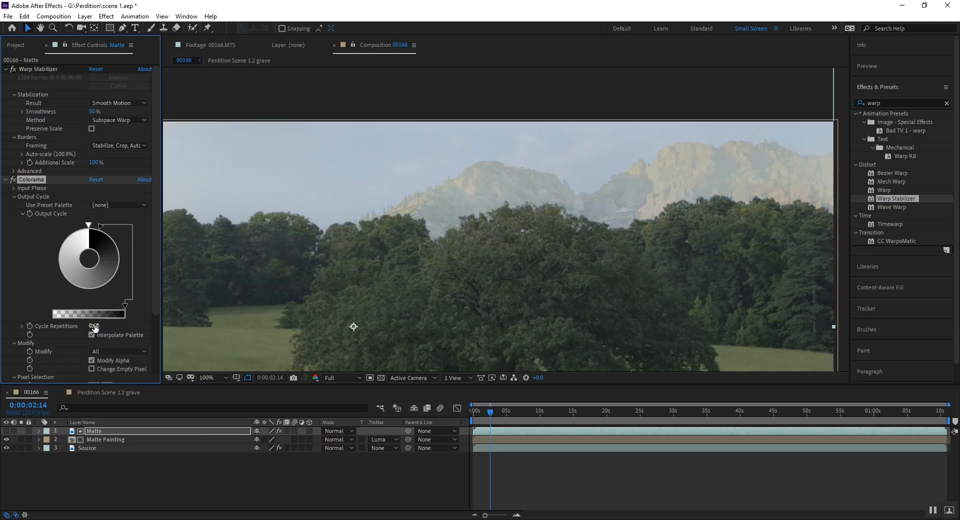
click(95, 327)
text(1.05)
key(Return)
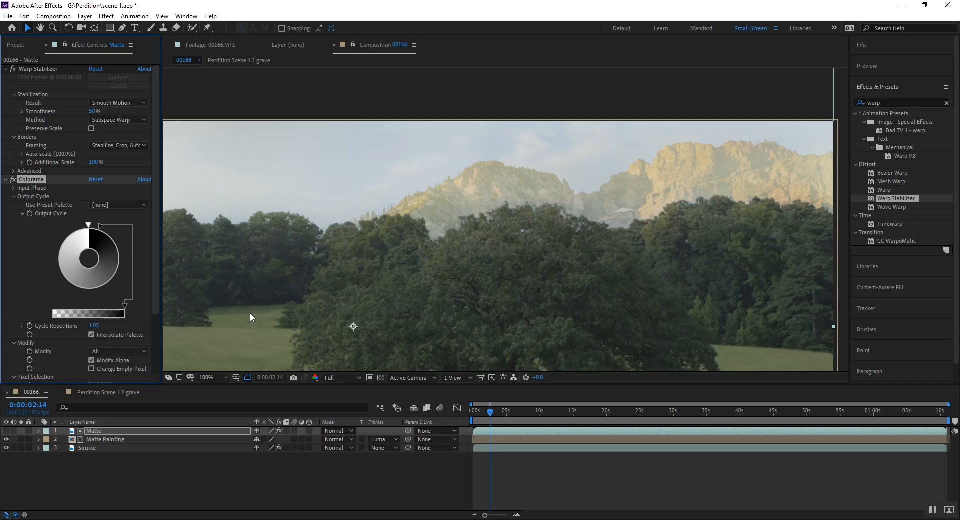
Examine the composite along the tree line, temporarily showing the Matte layer to inspect its grayscale separation of sky and trees
key(space)
drag(390, 308, 439, 308)
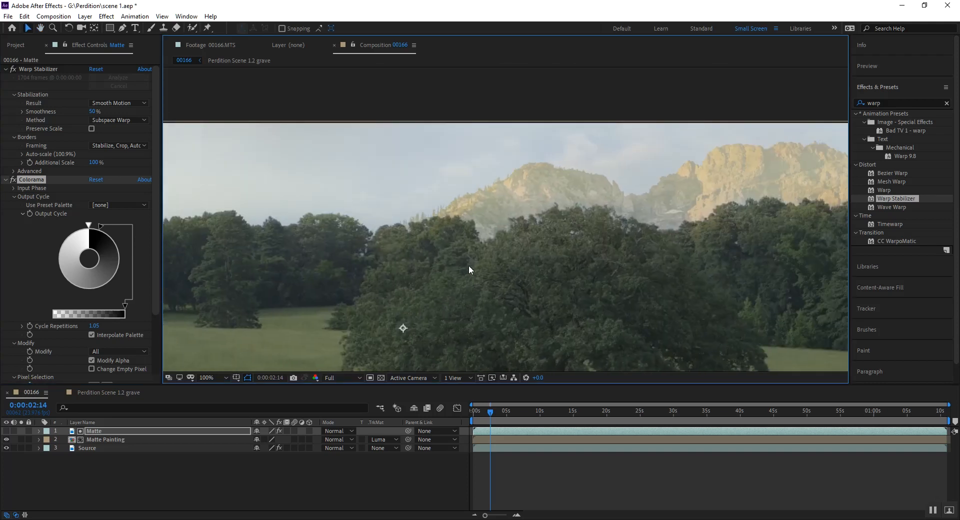
scroll(485, 243, up, 2)
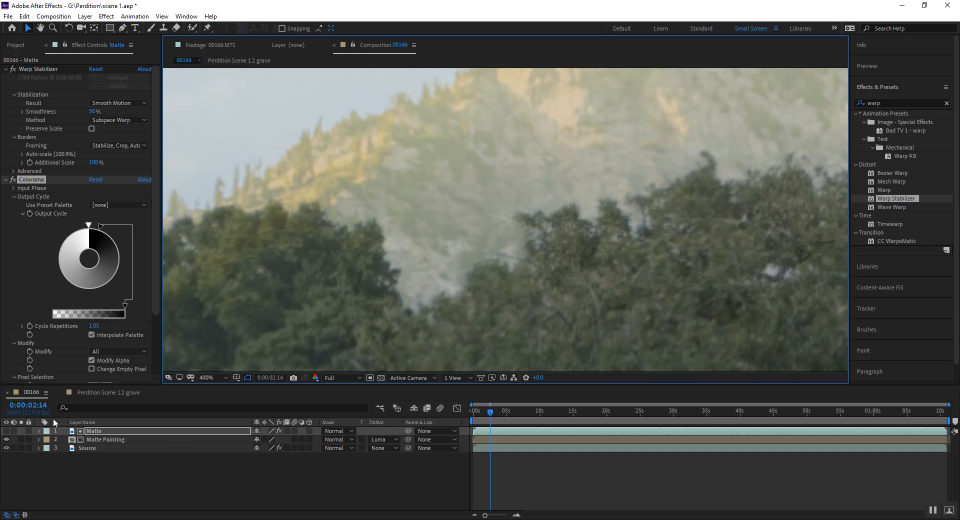
click(6, 431)
click(6, 438)
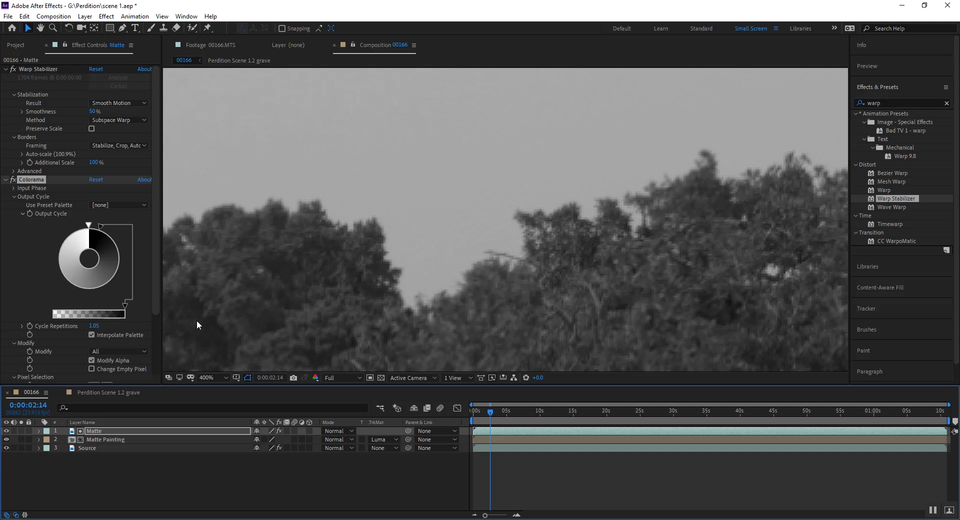
drag(156, 274, 153, 325)
scroll(522, 230, down, 2)
scroll(521, 229, down, 2)
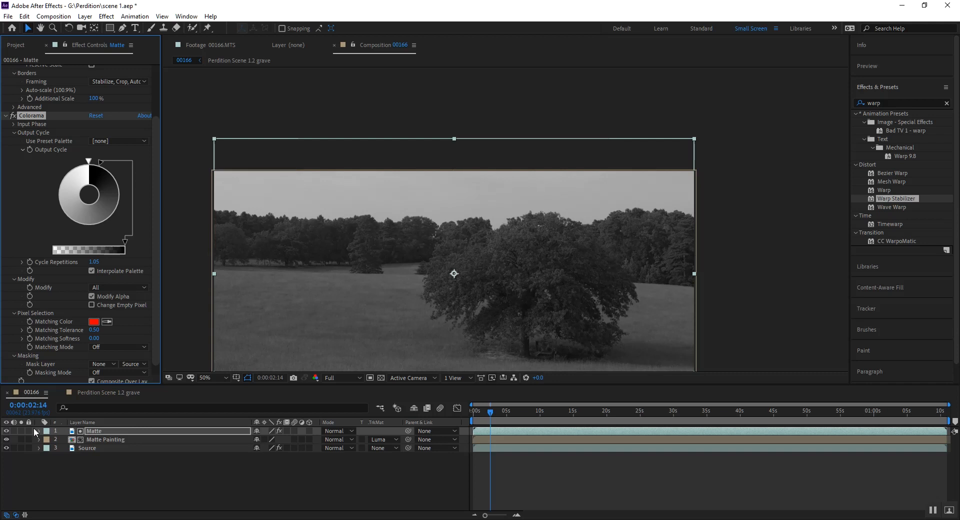
click(6, 430)
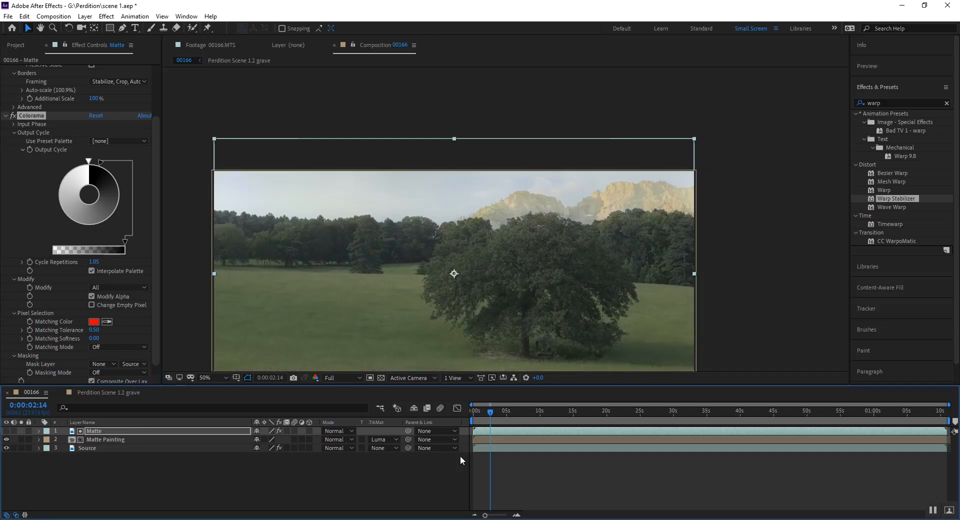
drag(468, 327, 530, 279)
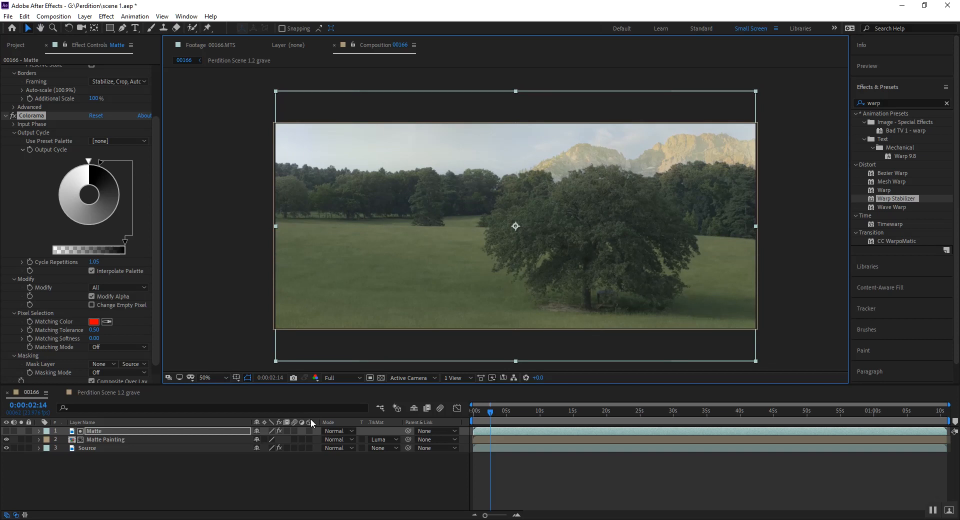
Try the Luma Inverted, Alpha Inverted and Alpha track mattes on the Matte Painting layer and return it to Luma Matte
click(388, 439)
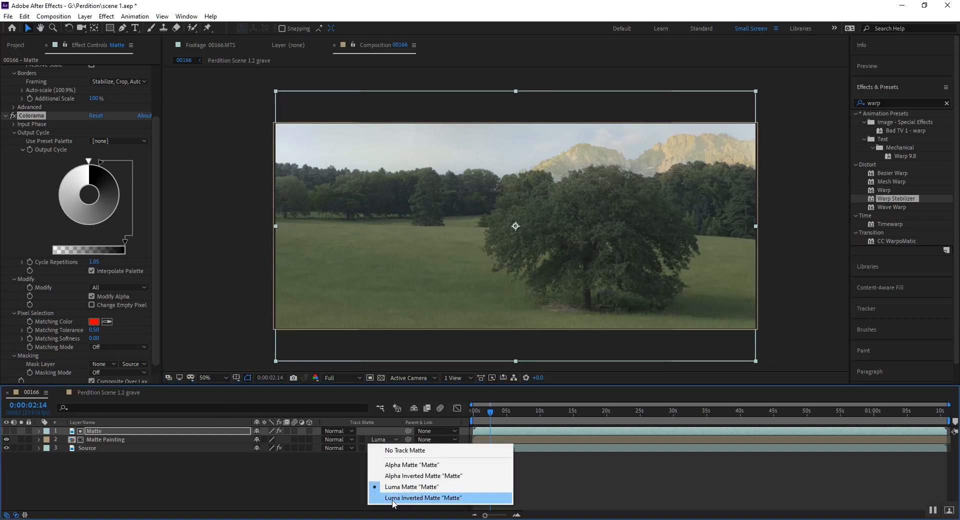
click(392, 498)
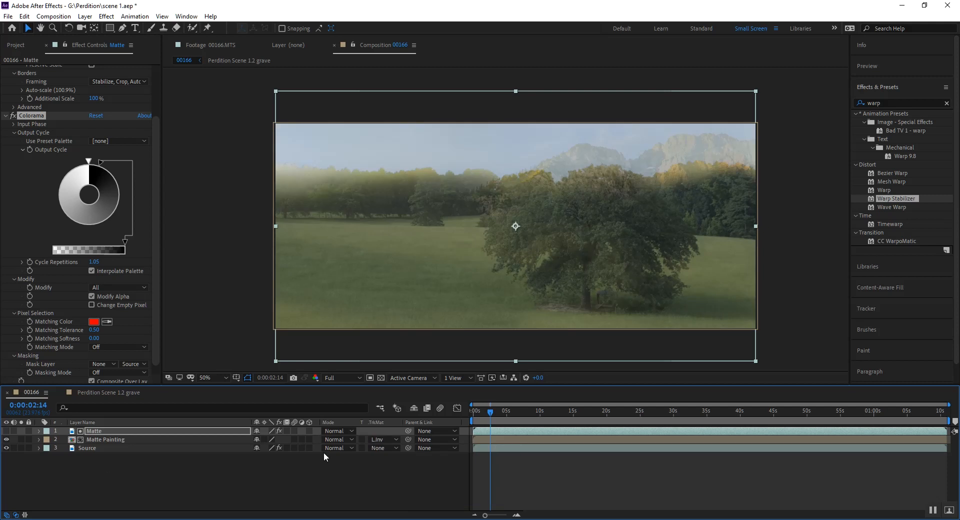
click(386, 446)
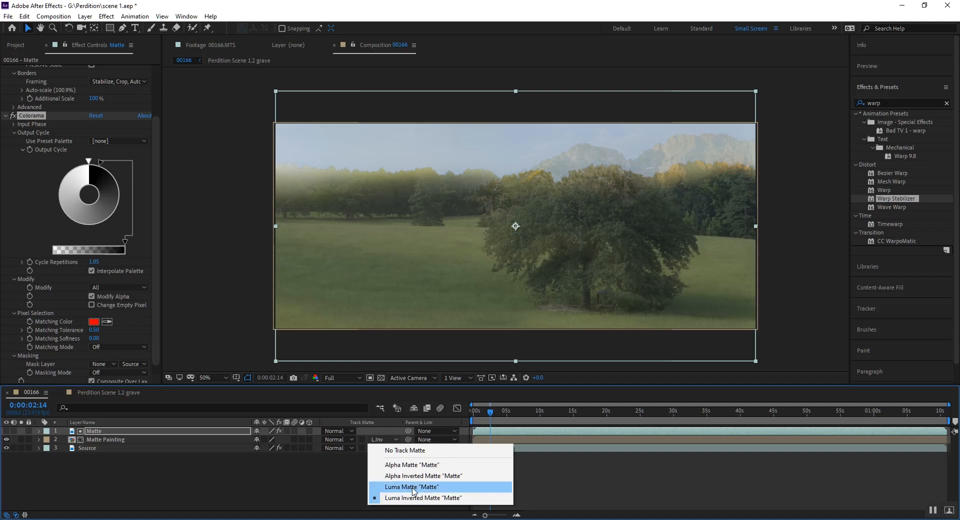
click(404, 475)
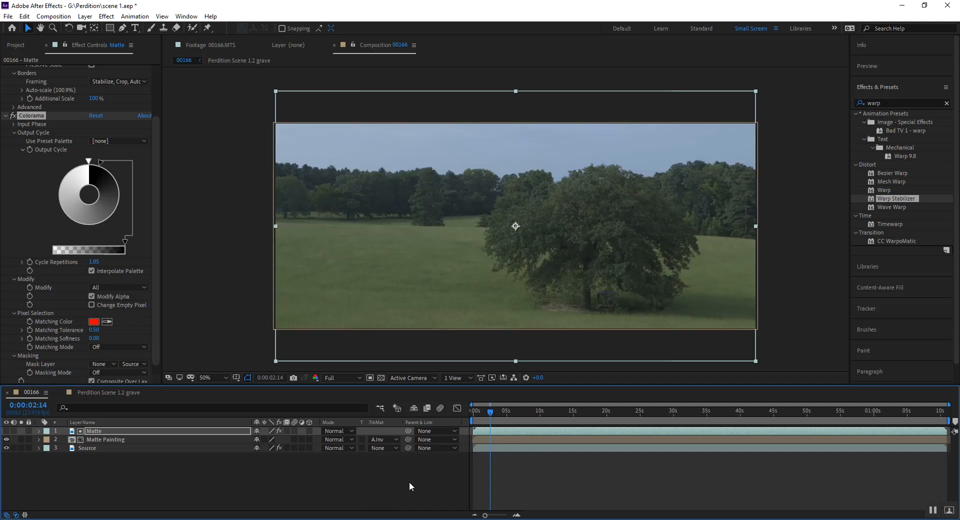
click(394, 440)
click(387, 465)
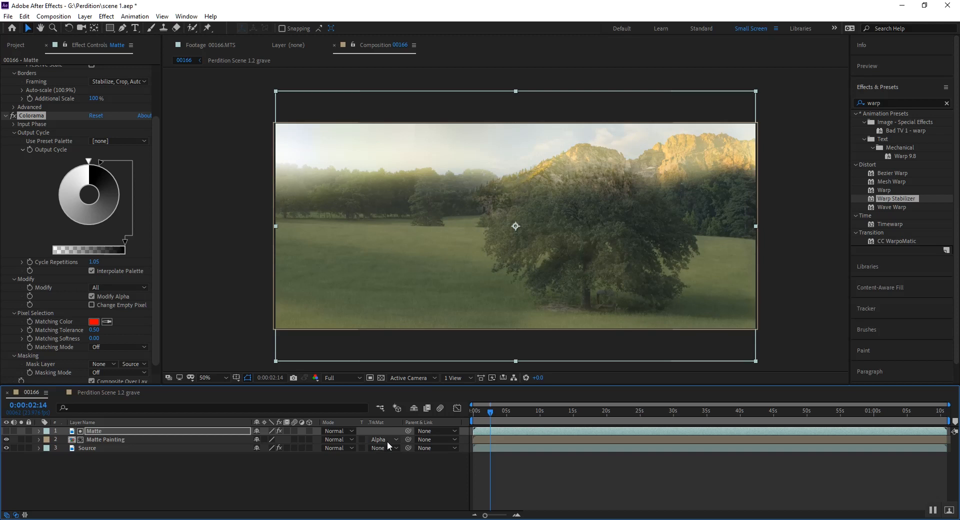
click(387, 440)
click(383, 486)
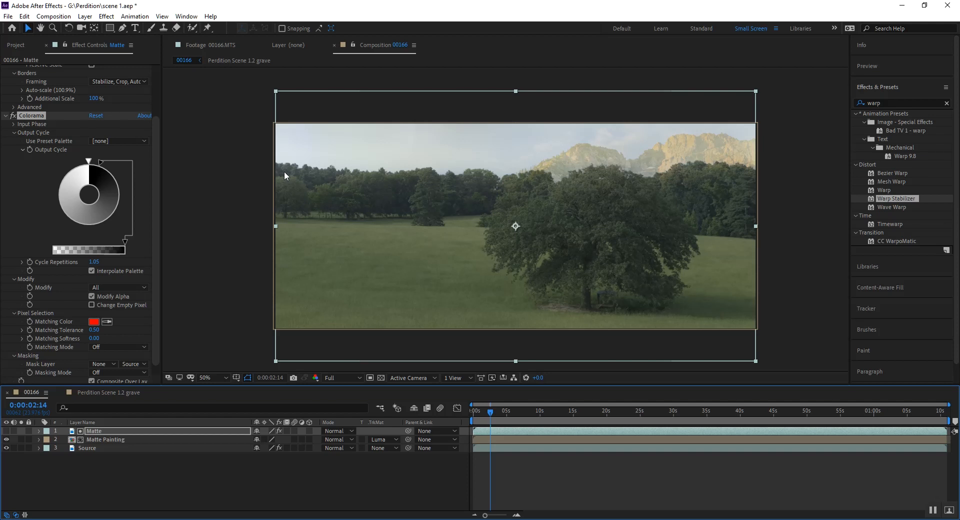
Duplicate the Matte Painting layer and bring the copy to the front of the layer stack
click(152, 494)
click(109, 449)
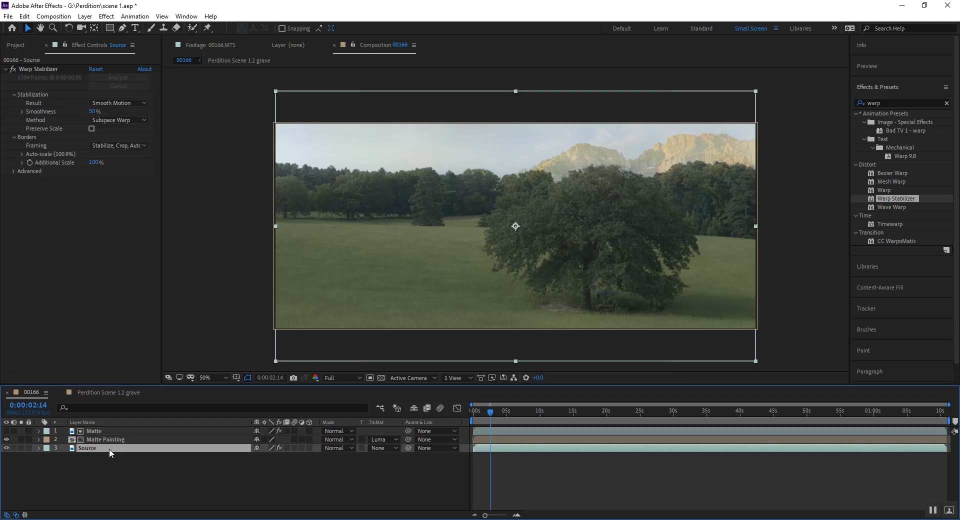
click(124, 439)
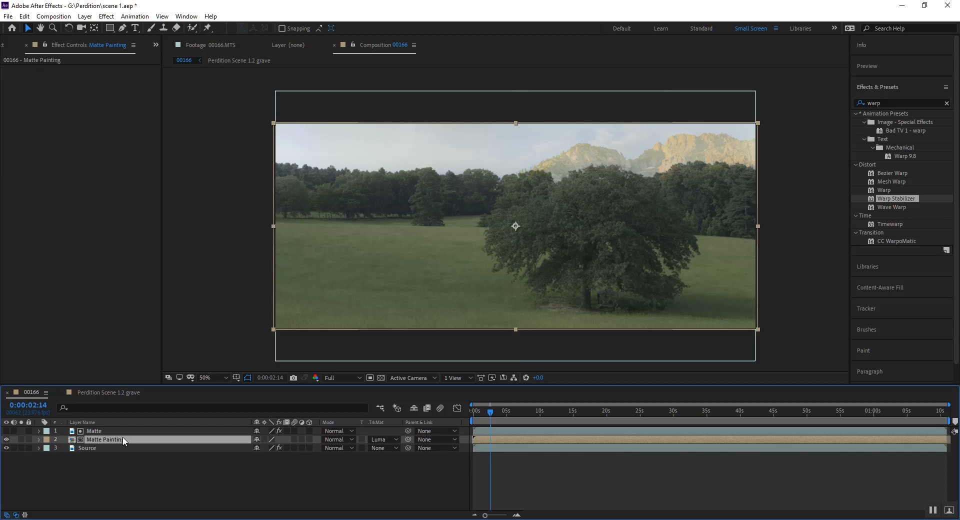
key(ctrl+d)
key(ctrl+shift+bracketright)
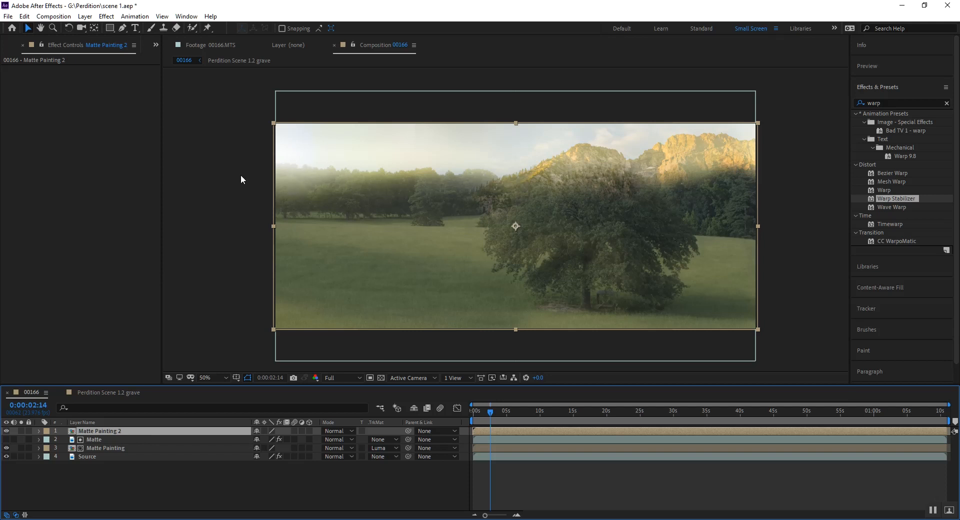
click(131, 439)
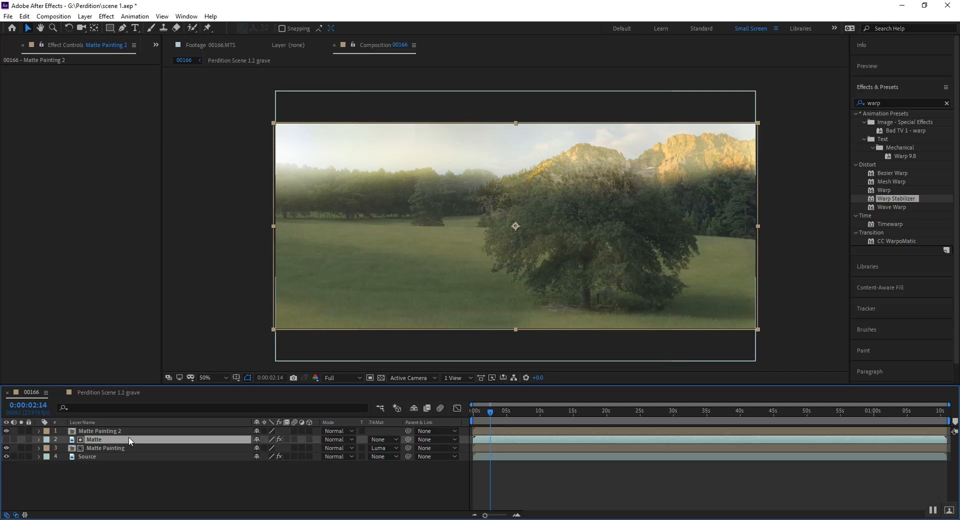
click(137, 431)
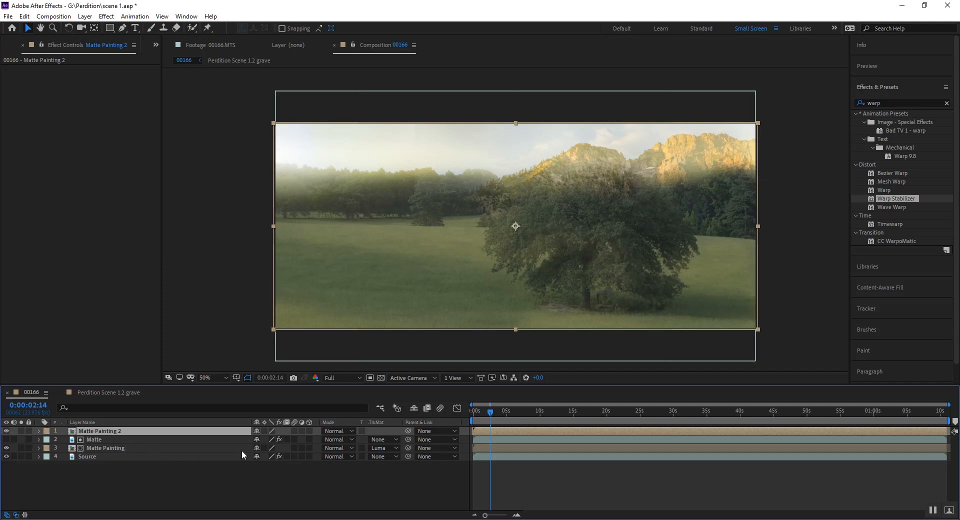
click(199, 490)
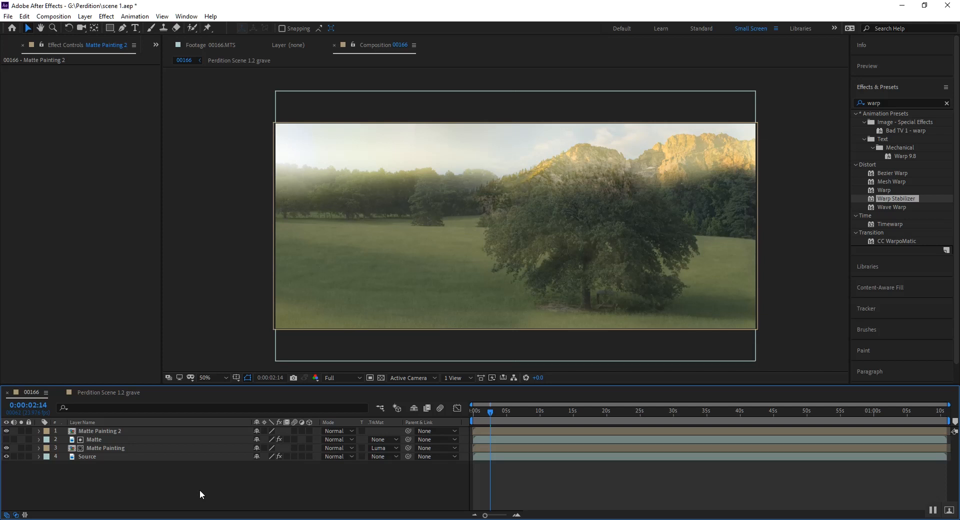
Duplicate the Matte layer and place the copy directly above Matte Painting 2 as its luma matte
click(146, 455)
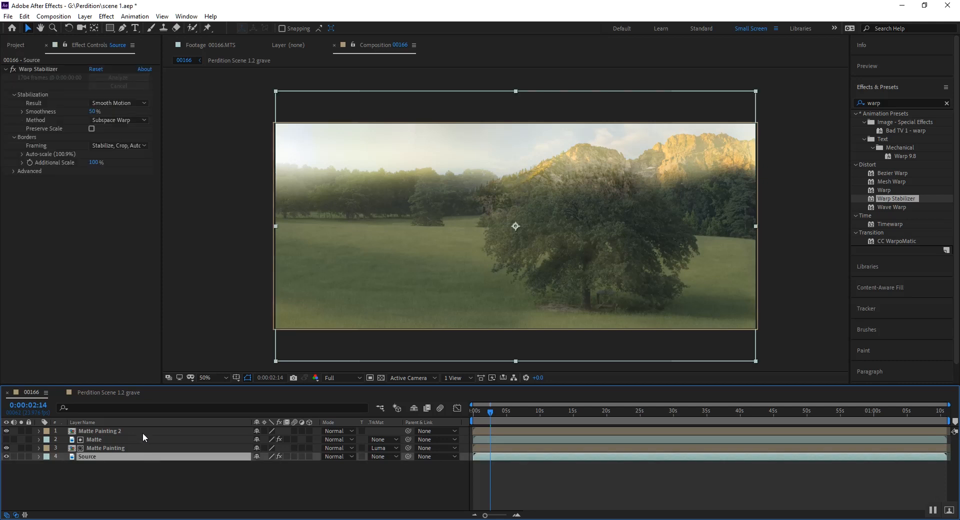
click(139, 439)
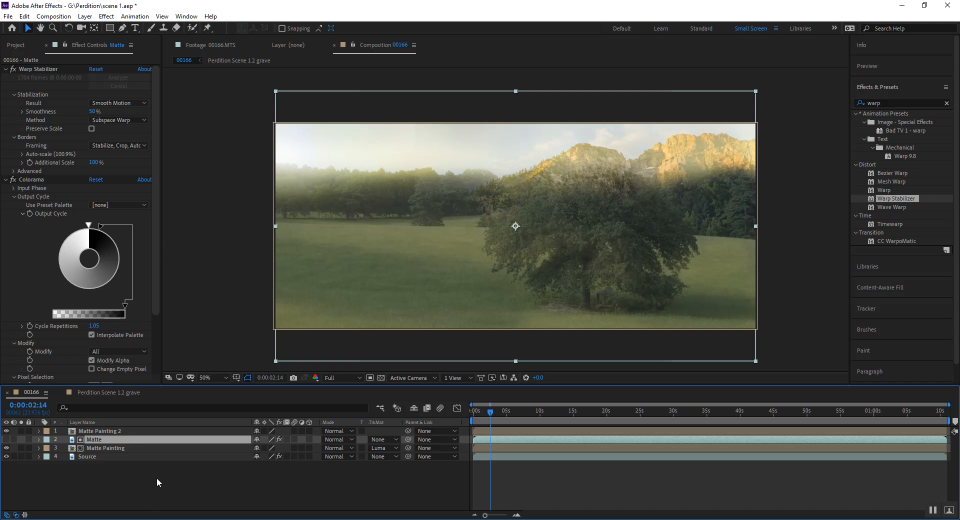
key(ctrl+d)
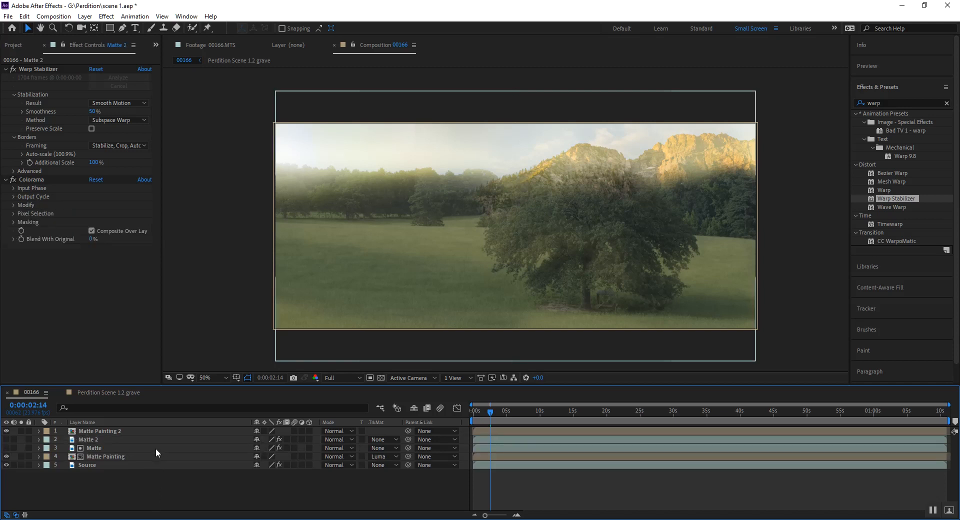
drag(125, 439, 35, 429)
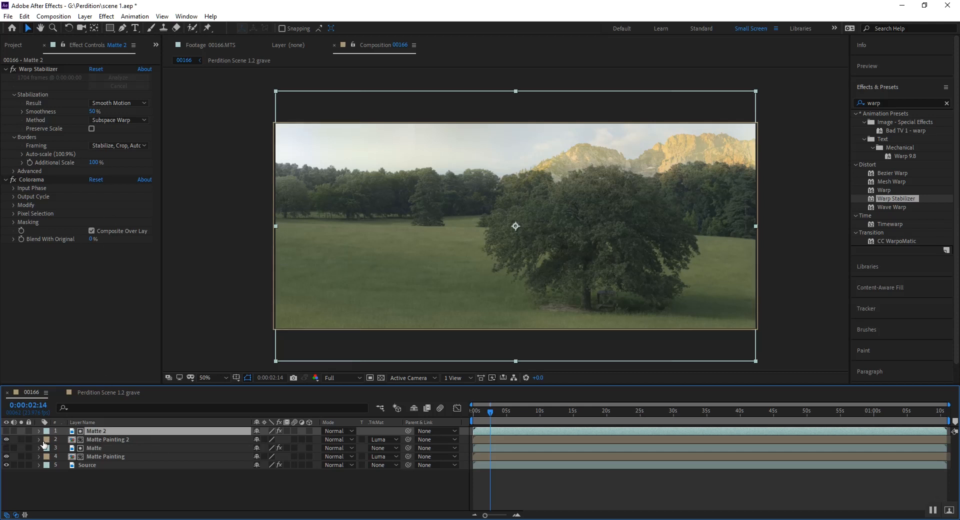
Try pre-composing the Matte 2 layer with all attributes left in 00166, and inspect the contents of the new composition
click(6, 431)
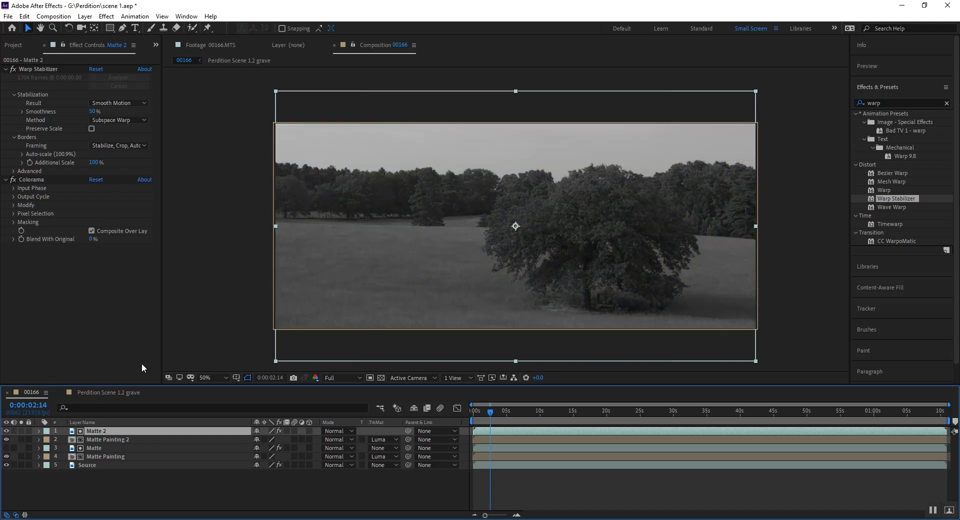
right_click(145, 430)
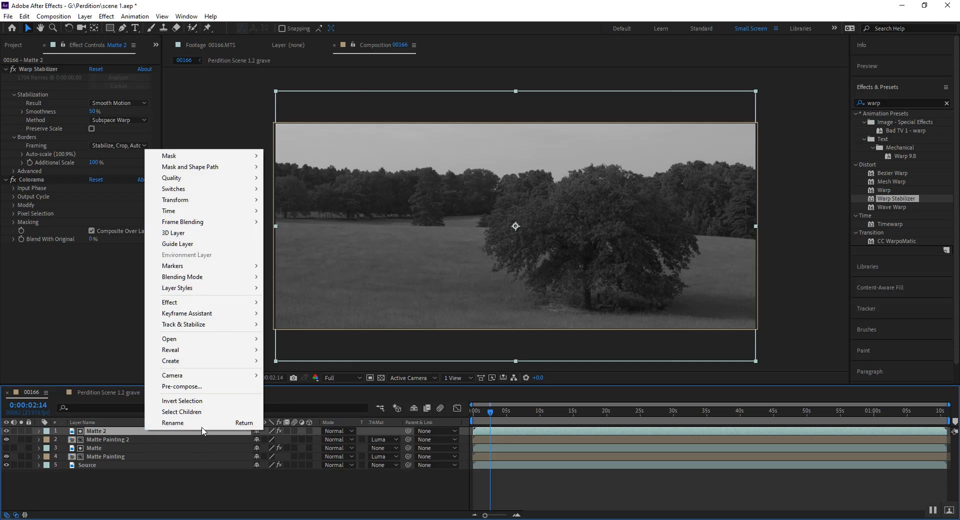
click(184, 390)
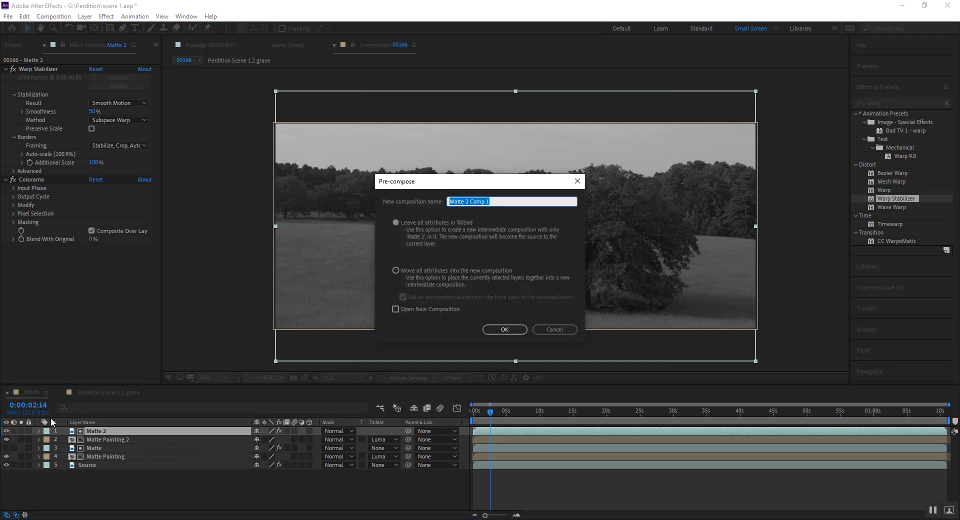
click(395, 270)
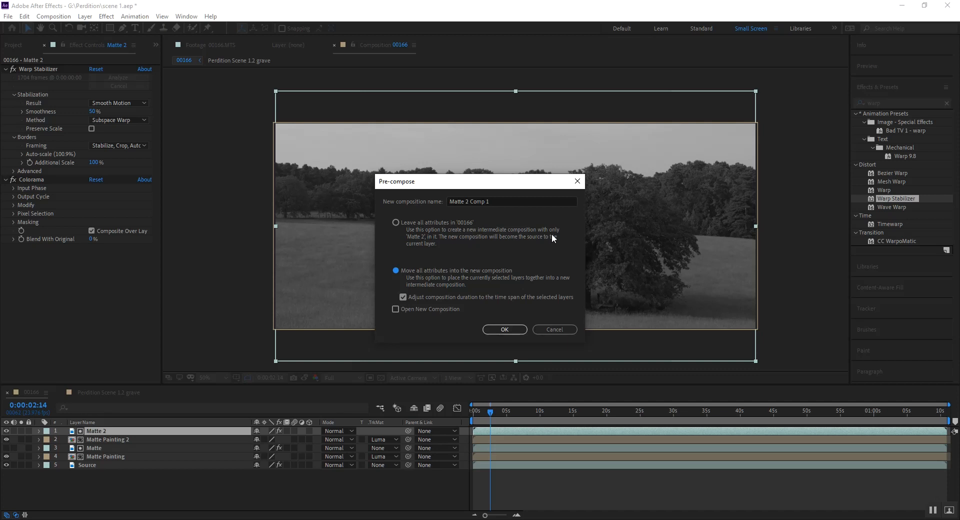
click(396, 223)
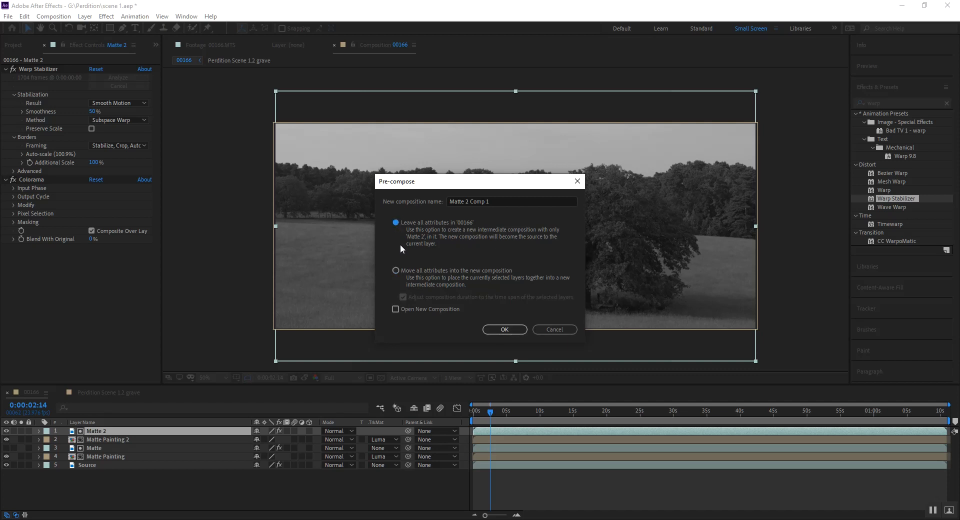
click(505, 329)
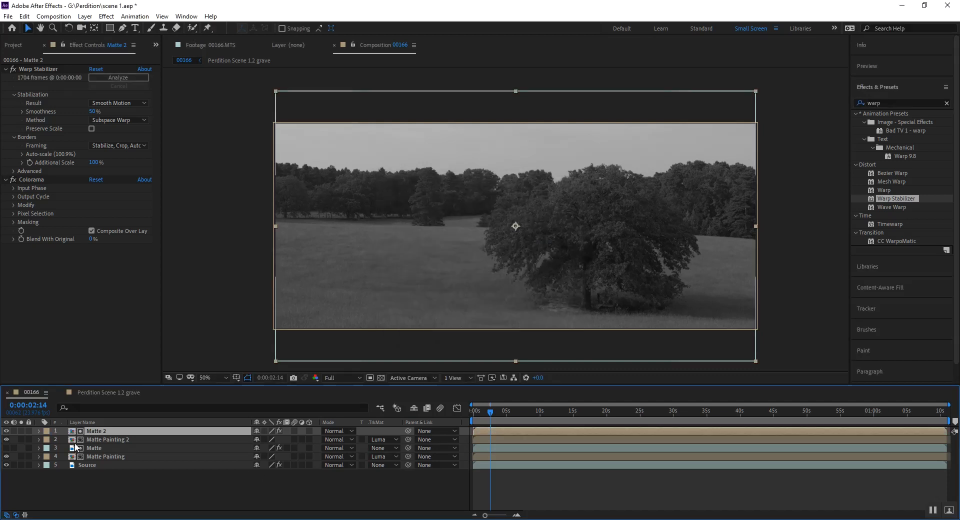
double_click(100, 431)
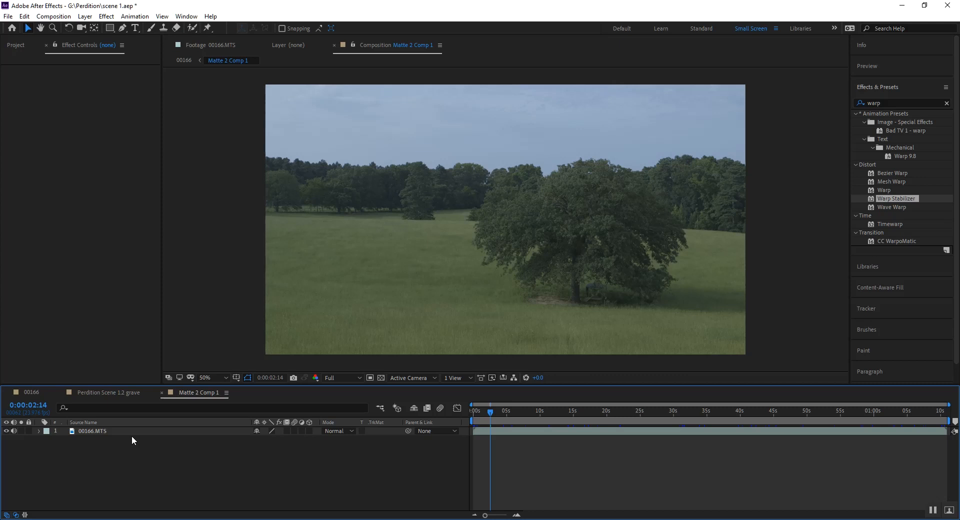
click(161, 392)
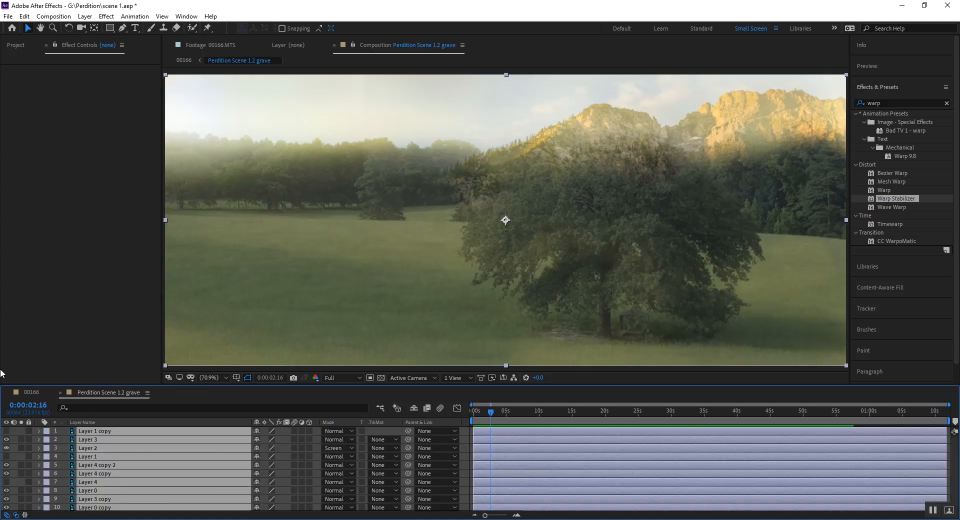
click(28, 394)
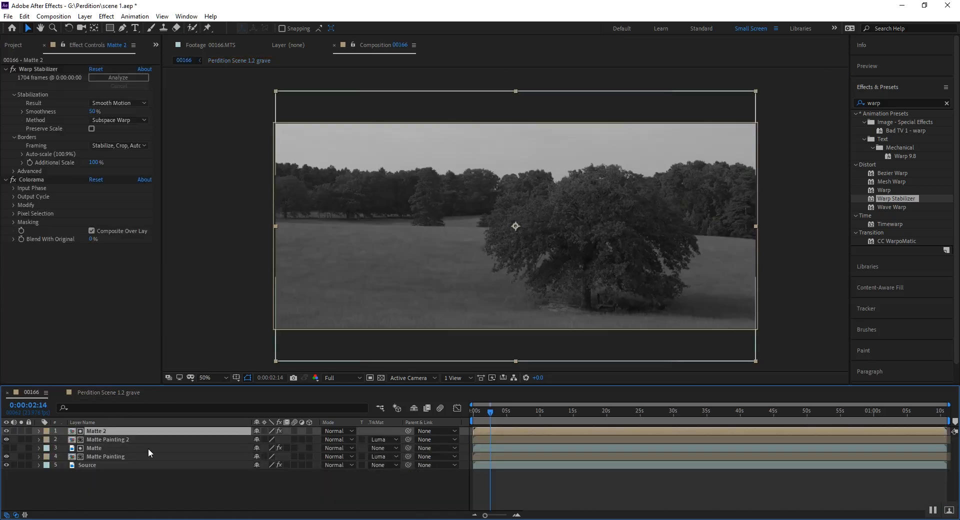
Try pre-composing Matte 2 with all attributes moved into the new composition, and undo the pre-compose
right_click(112, 433)
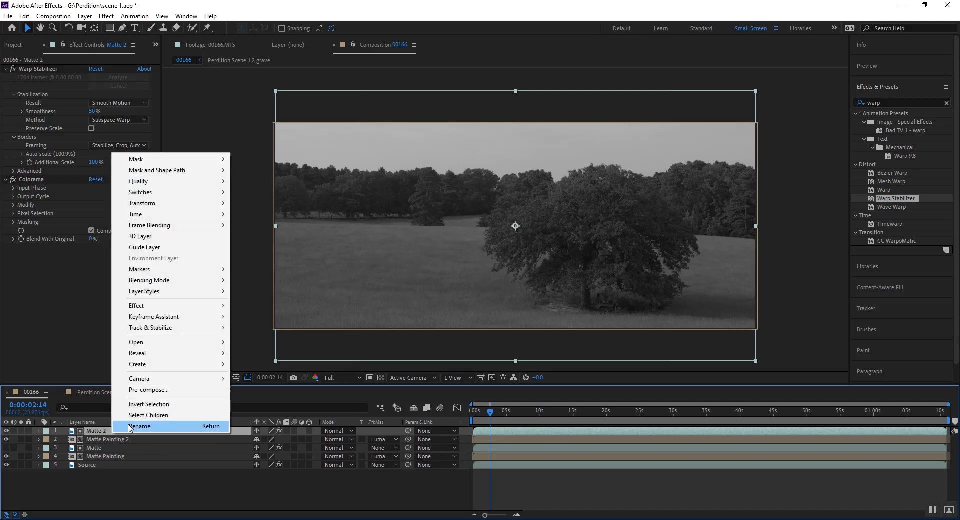
click(147, 390)
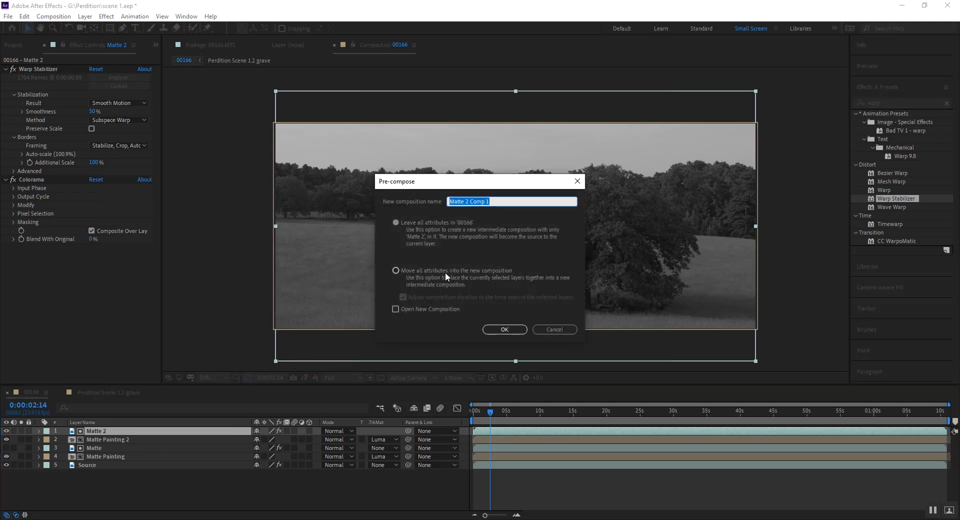
click(398, 271)
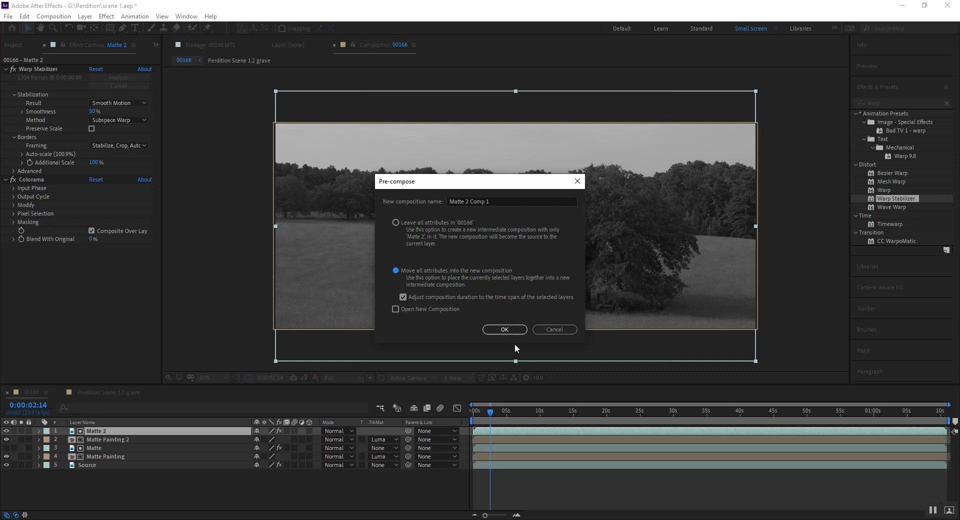
click(505, 329)
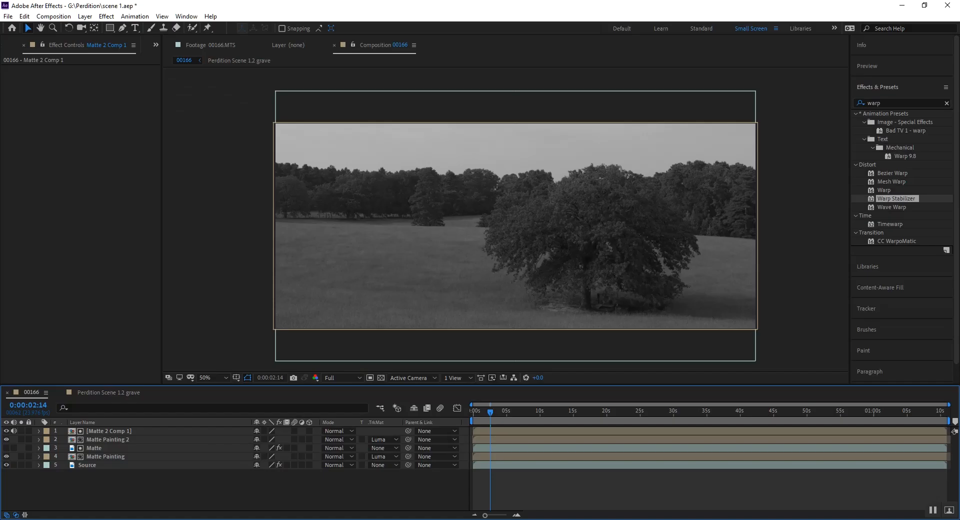
click(118, 440)
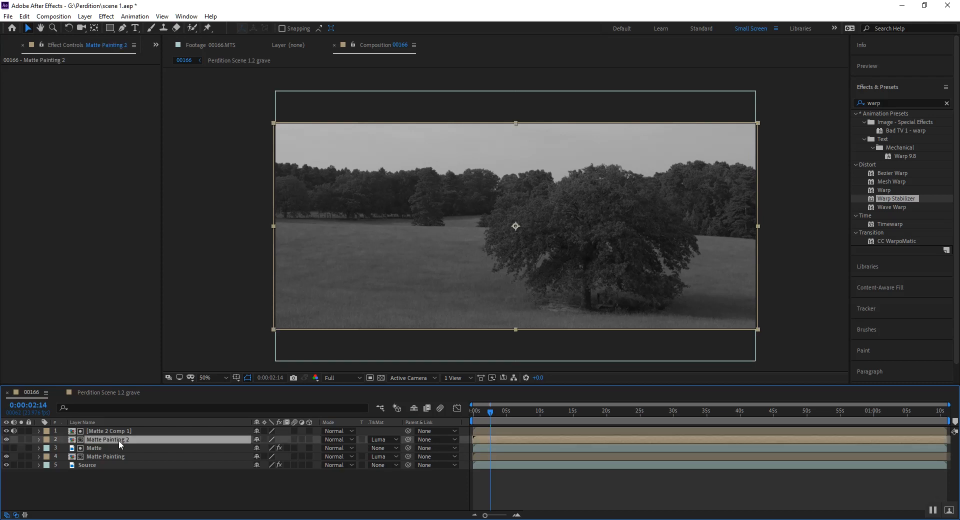
click(122, 430)
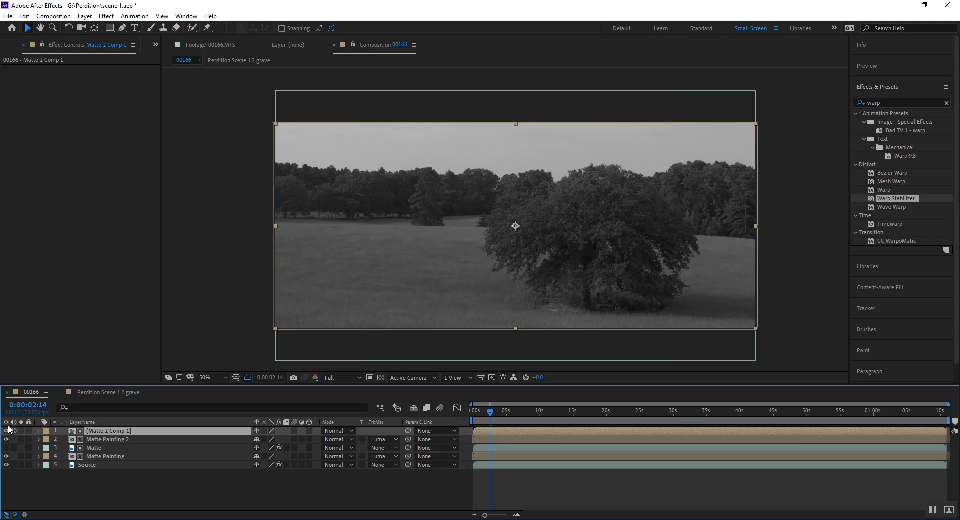
key(ctrl+z)
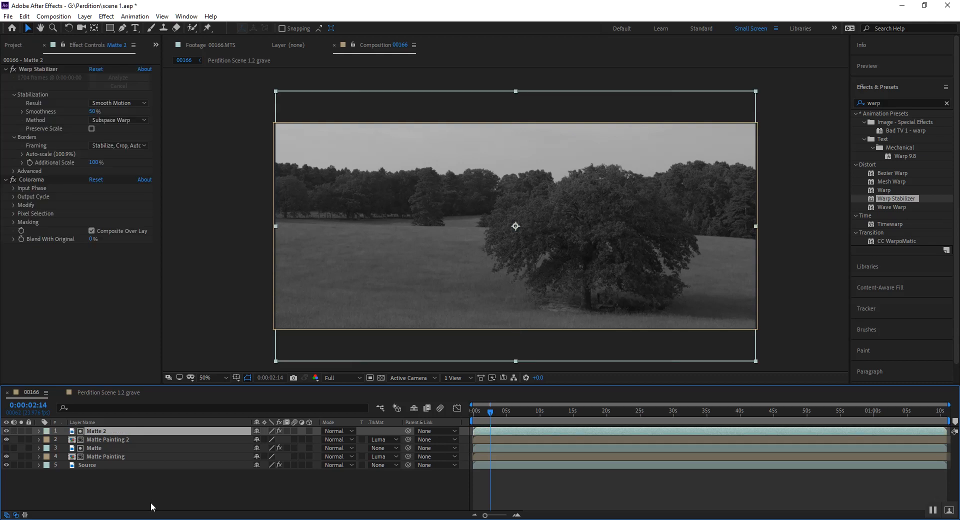
Toggle Matte 2's visibility to compare it with the composite, and leave the layer hidden above Matte Painting 2
click(7, 431)
click(6, 431)
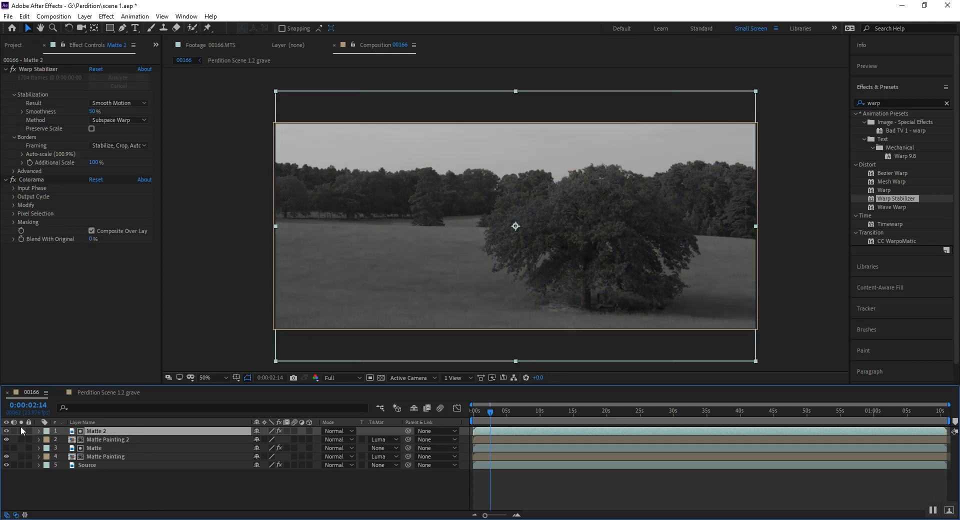
click(106, 440)
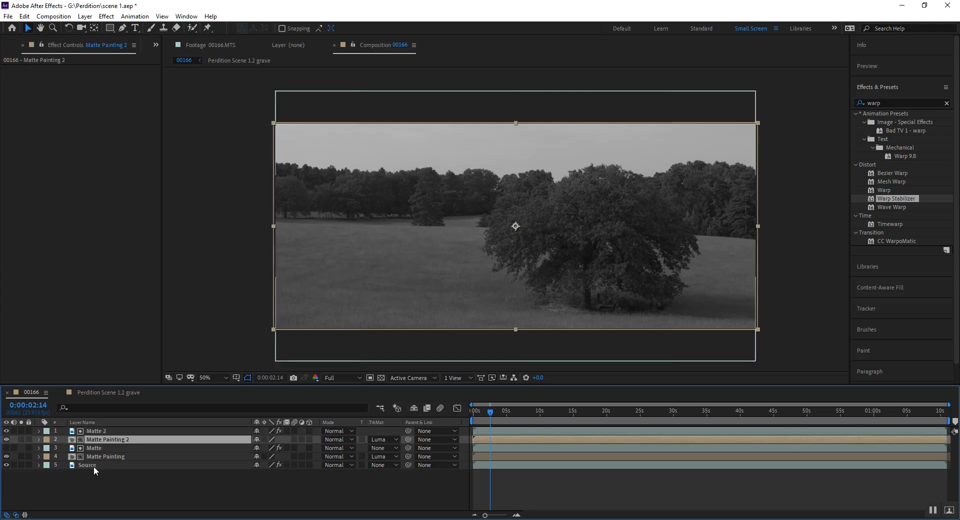
click(95, 433)
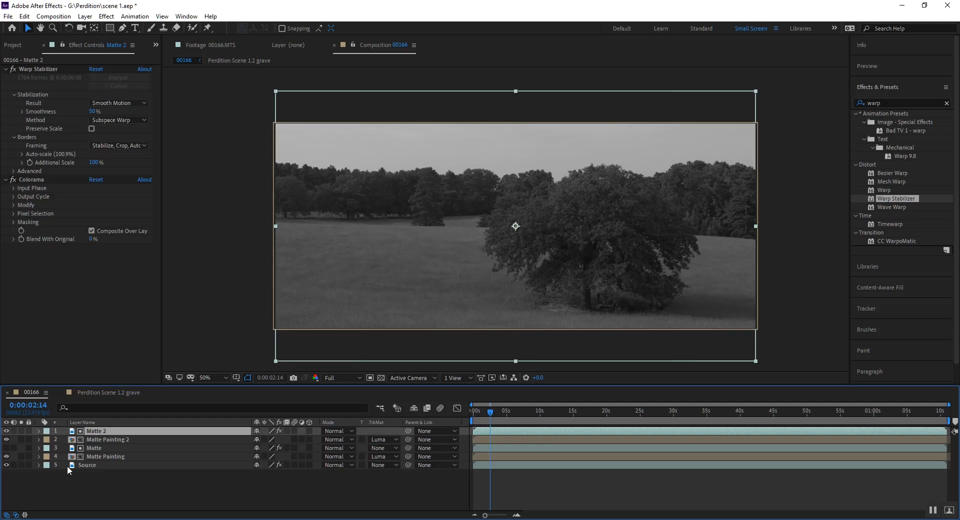
click(95, 441)
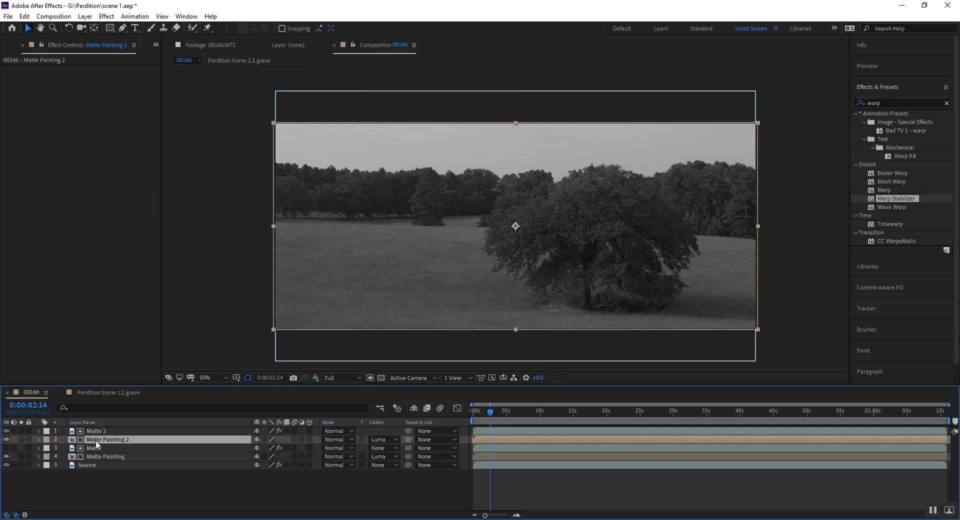
click(6, 431)
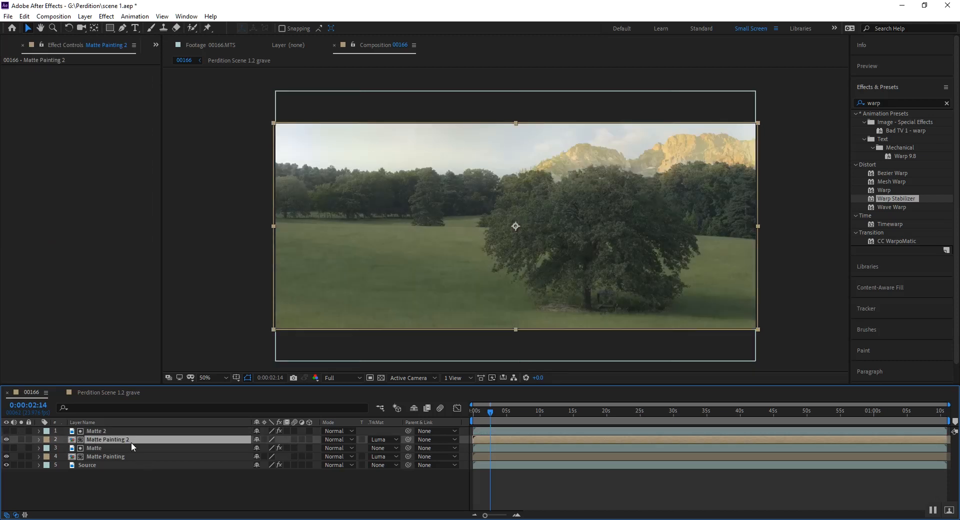
click(102, 432)
right_click(102, 433)
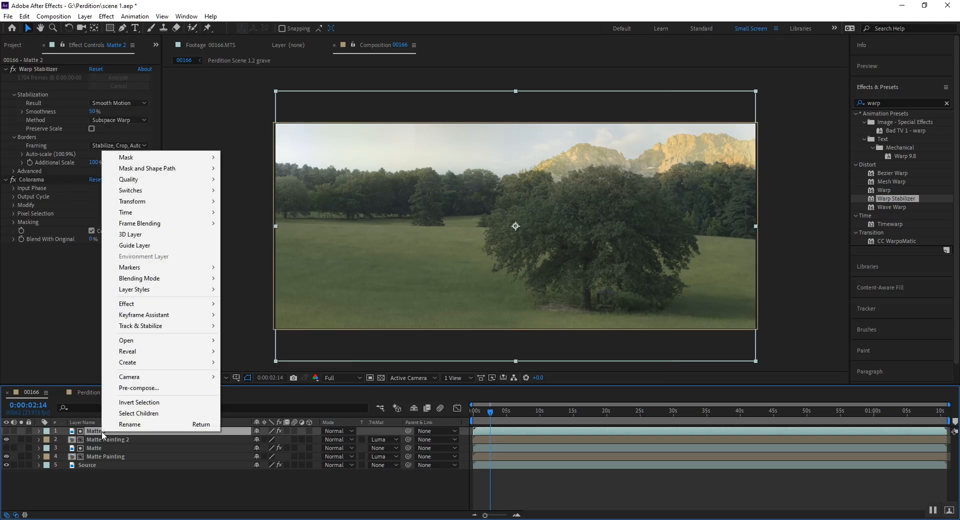
click(161, 389)
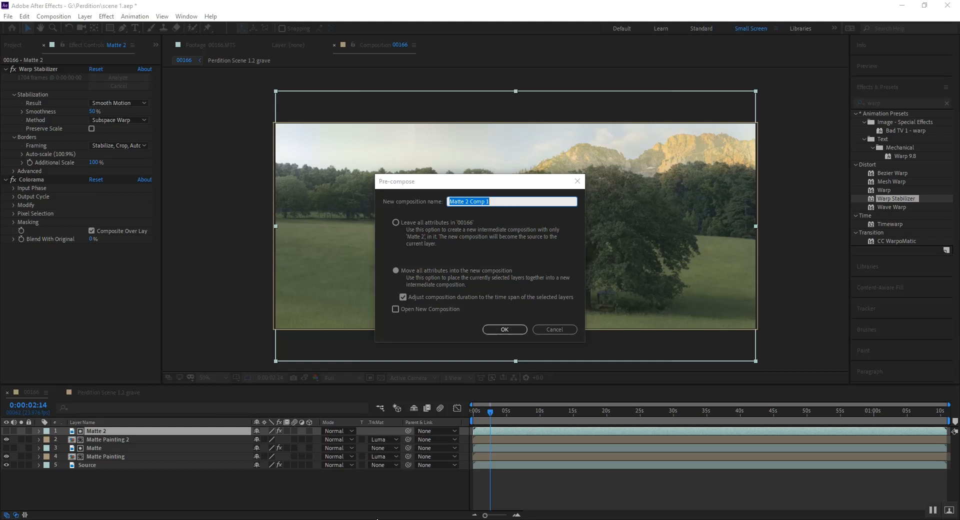
click(558, 329)
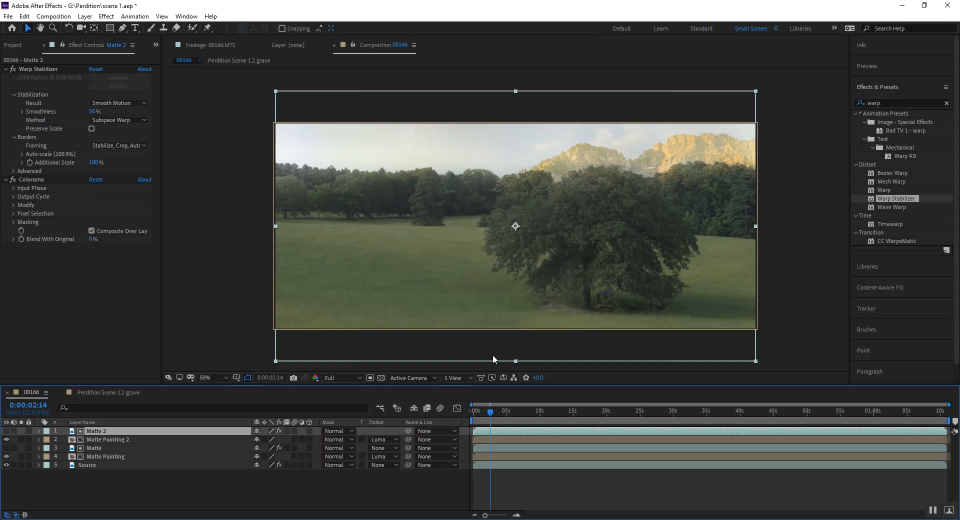
Save the project and pre-compose the hidden Matte 2 layer as Matte 2 Comp 1, moving all attributes into it
key(ctrl+s)
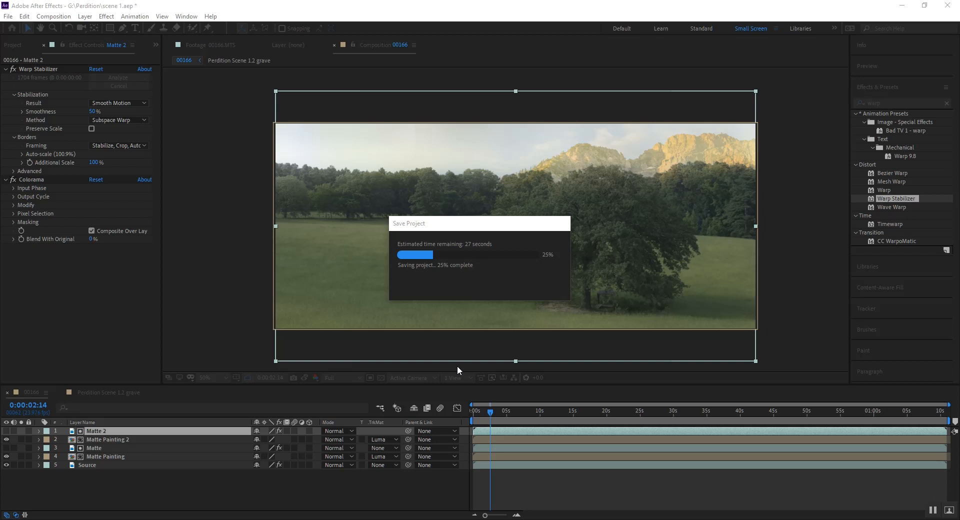
right_click(139, 430)
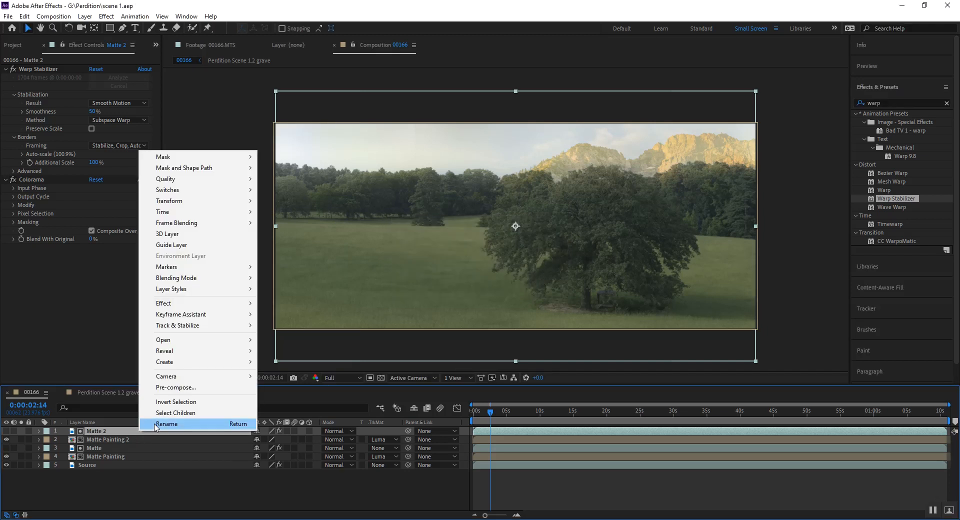
click(175, 387)
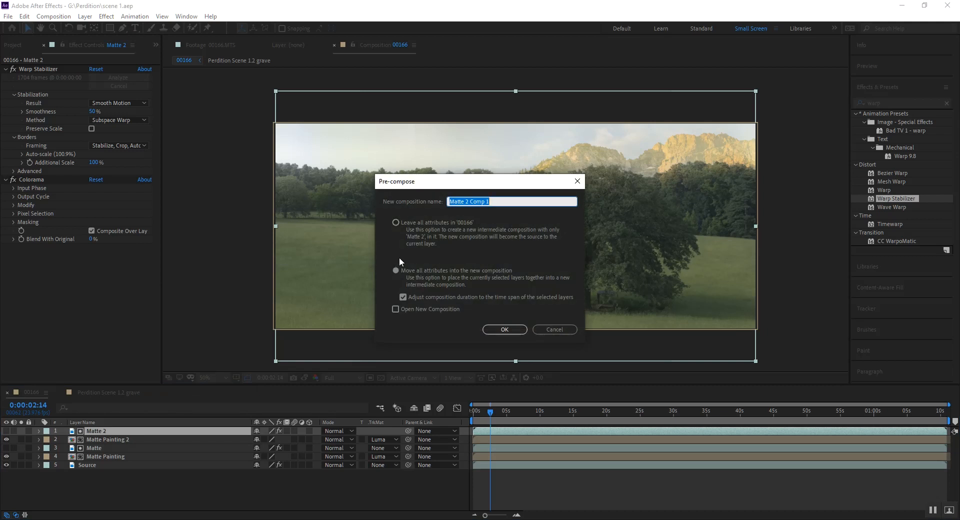
click(505, 329)
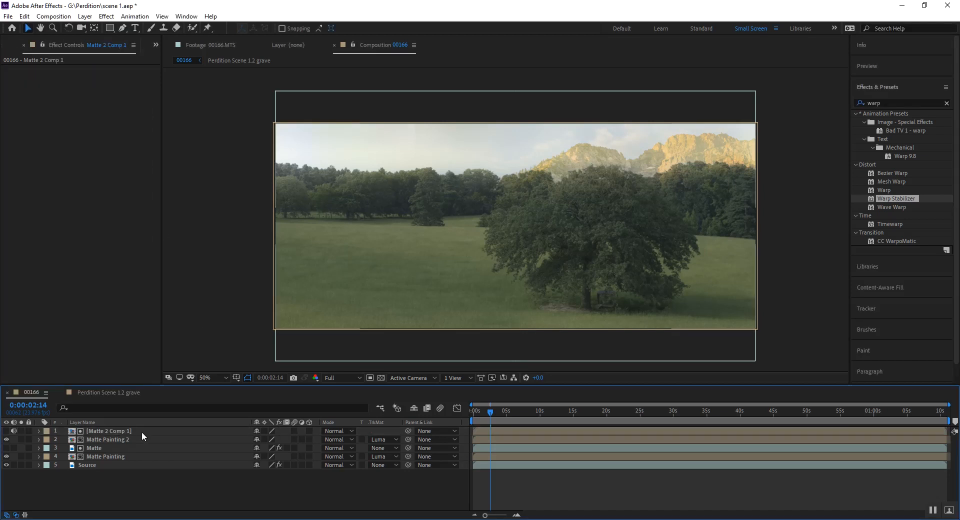
Open Matte 2 Comp 1 and move the black stop of Colorama's output cycle on Matte 2 closer to the white stop
click(97, 432)
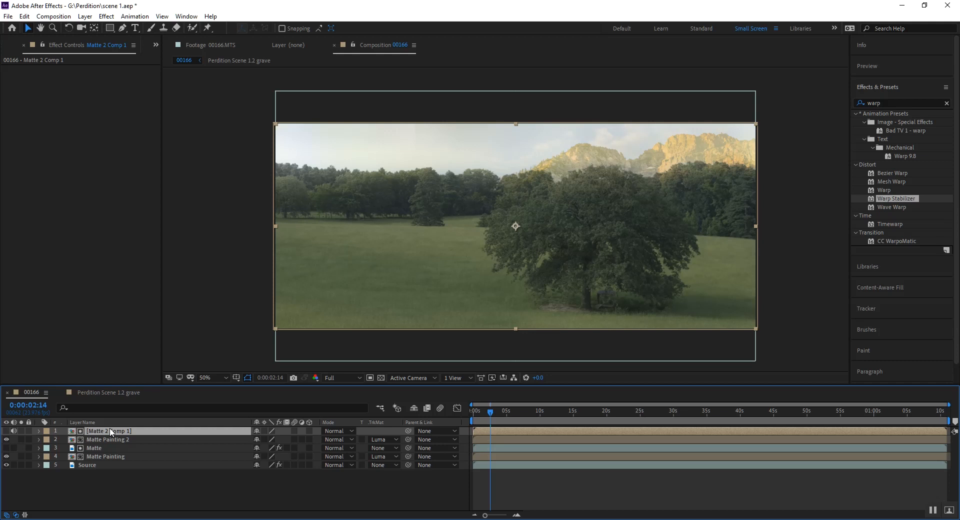
double_click(111, 432)
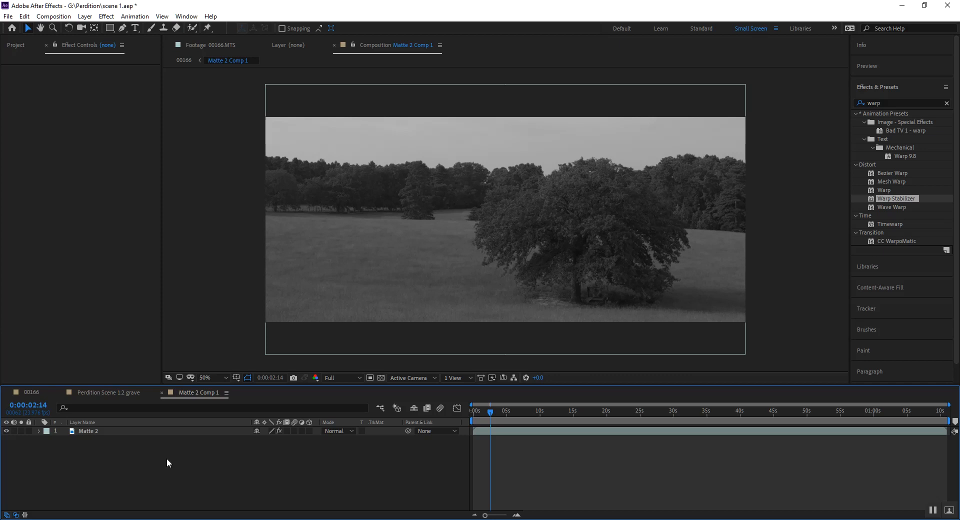
click(140, 431)
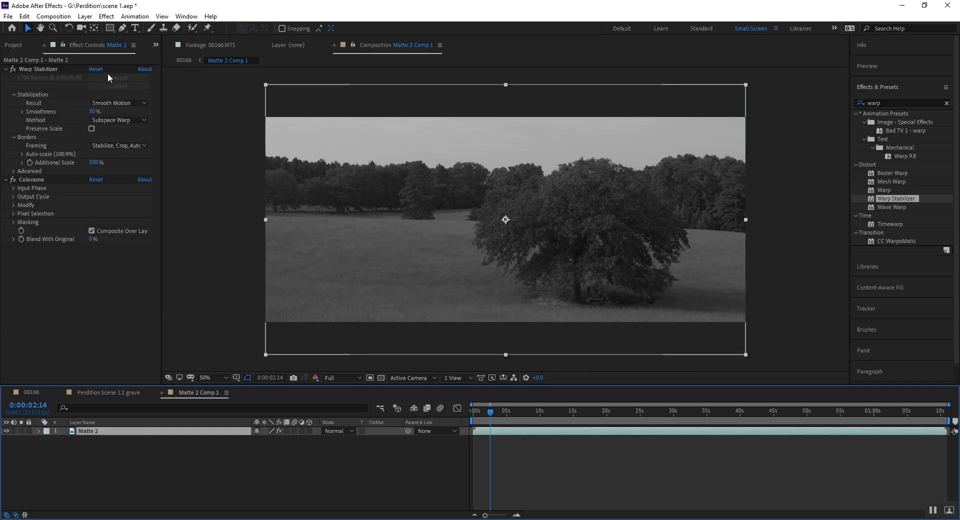
click(14, 197)
mouse_move(100, 225)
mouse_down()
mouse_move(114, 248)
mouse_move(95, 270)
mouse_move(108, 271)
mouse_move(96, 269)
mouse_move(109, 236)
mouse_move(95, 228)
mouse_move(110, 237)
mouse_move(97, 230)
mouse_up()
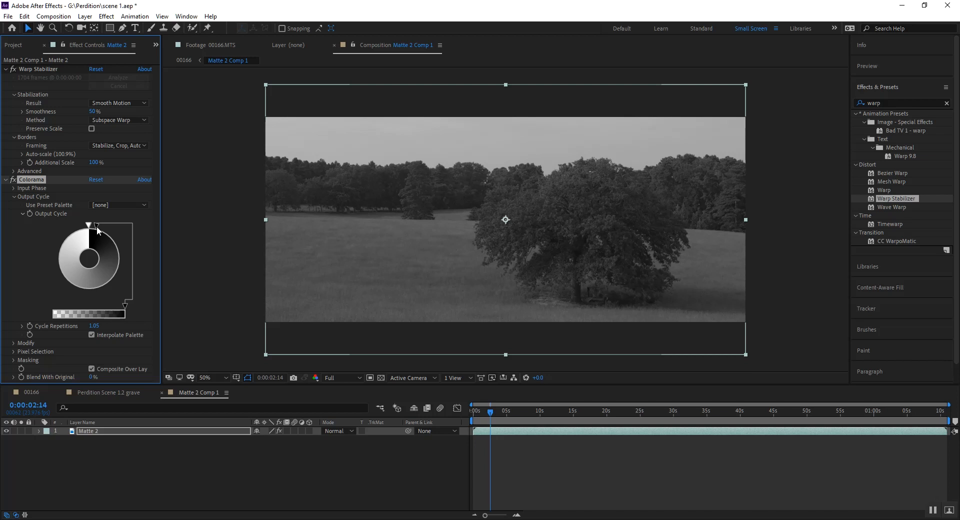
mouse_move(93, 226)
mouse_down()
mouse_move(126, 213)
mouse_move(93, 223)
mouse_up()
click(193, 459)
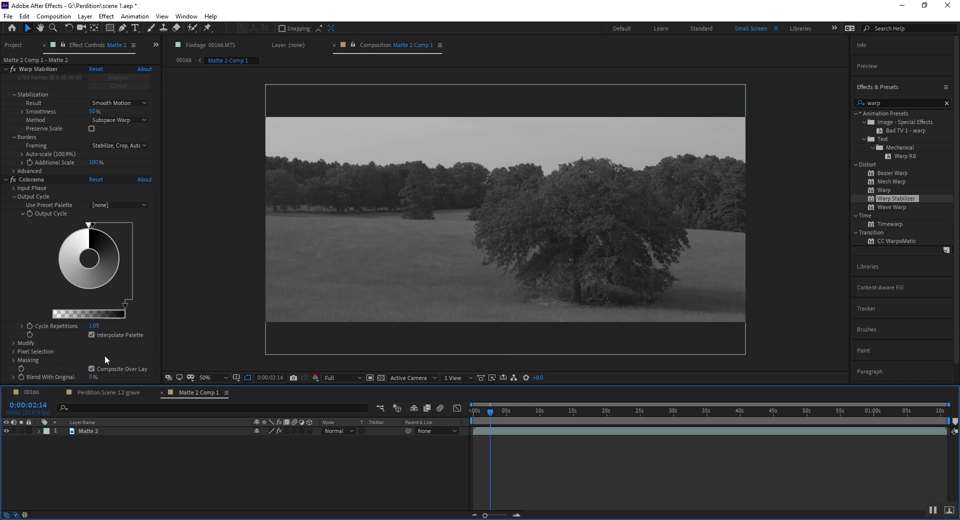
Collapse the Colorama settings on Matte 2 and search the effects for lumetri
click(6, 182)
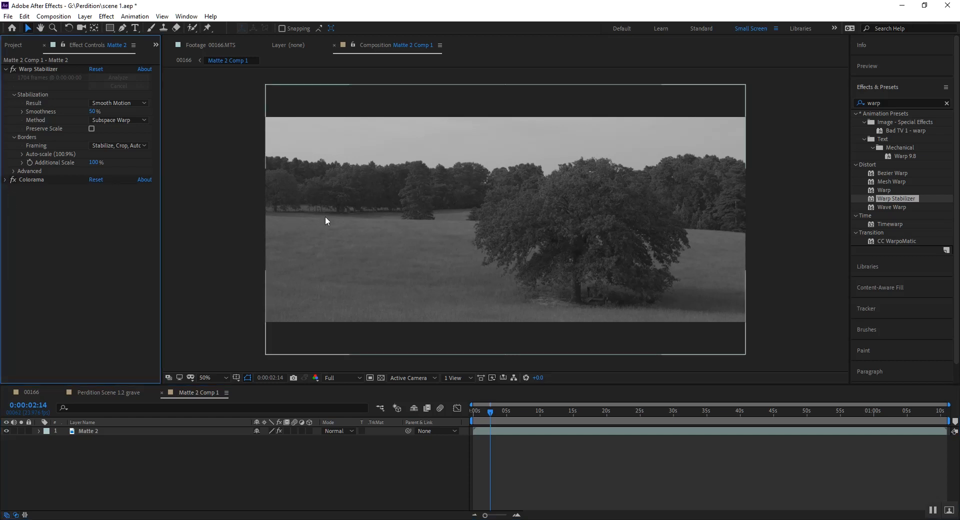
drag(899, 99, 849, 105)
text(lumetri)
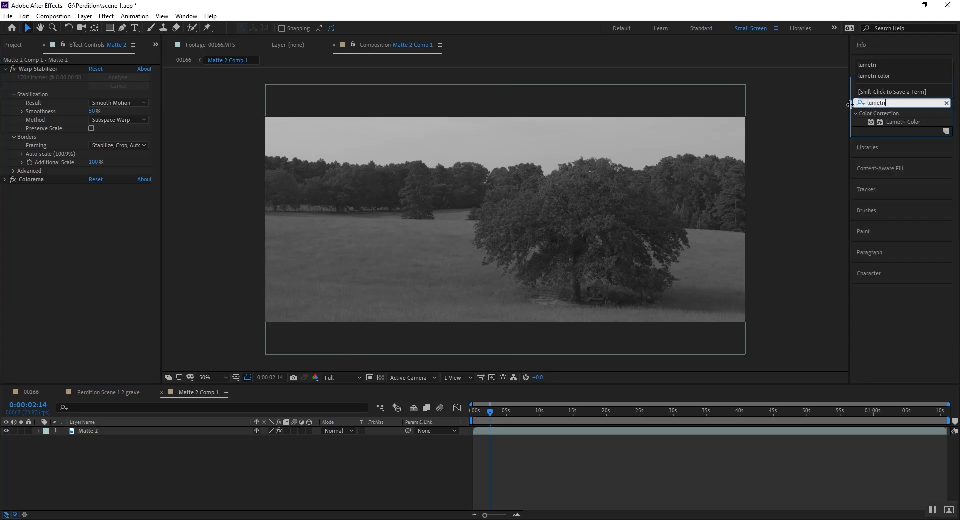
Try applying Lumetri Color directly to Matte 2, look through its Basic Correction settings, and delete the effect
drag(890, 122, 97, 236)
click(54, 281)
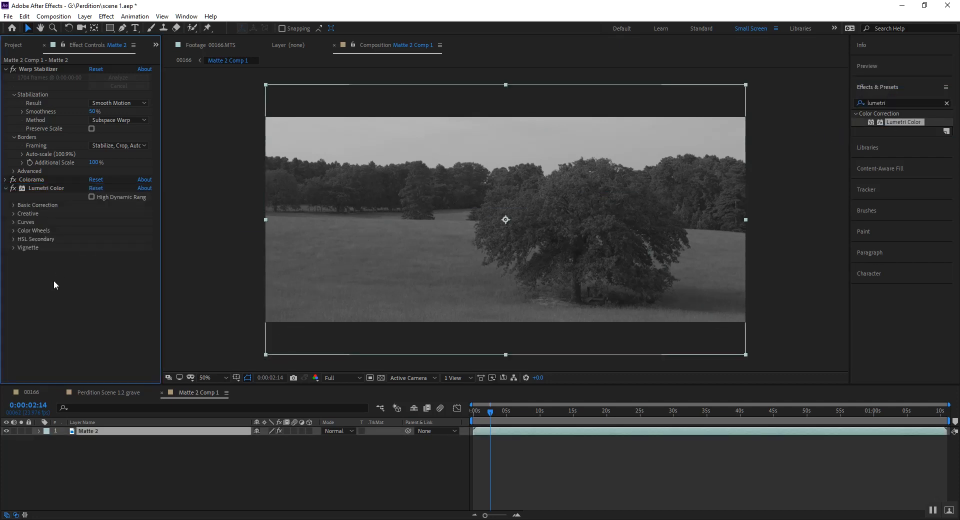
click(13, 205)
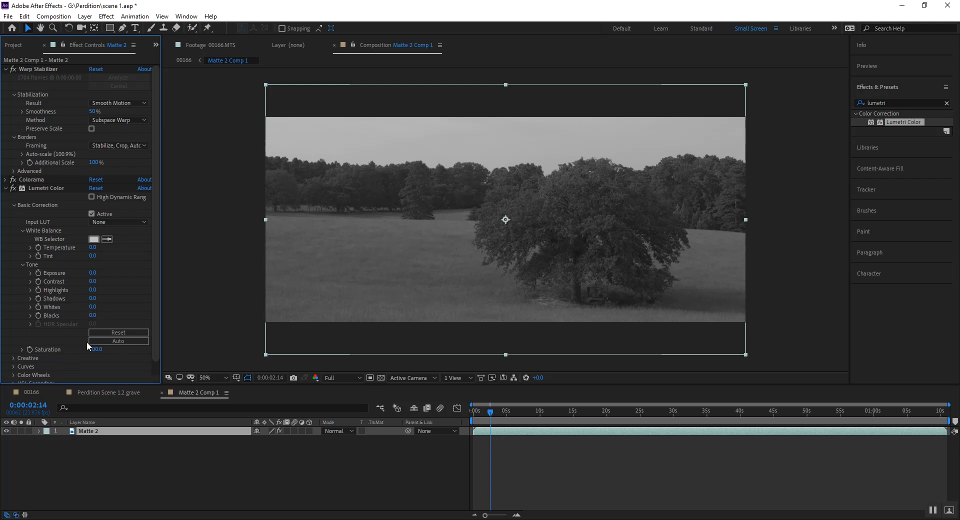
scroll(152, 327, down, 1)
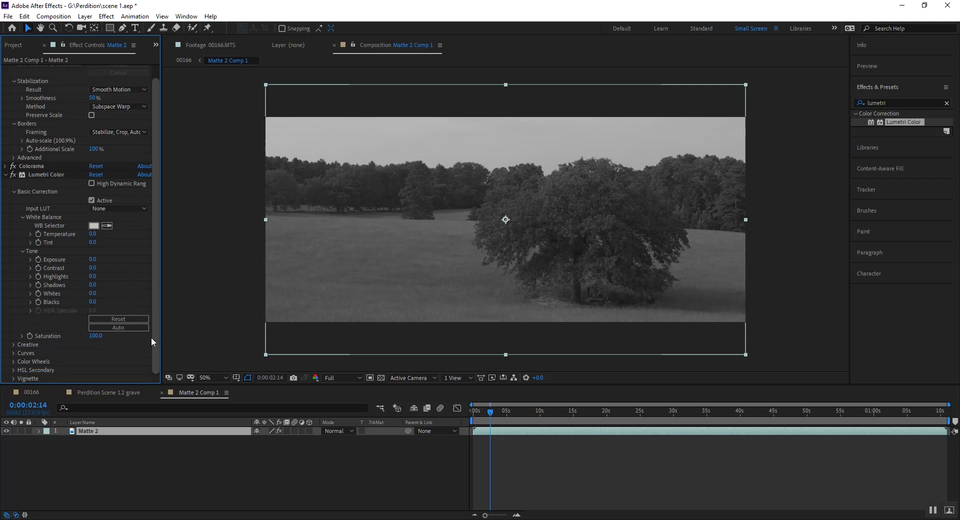
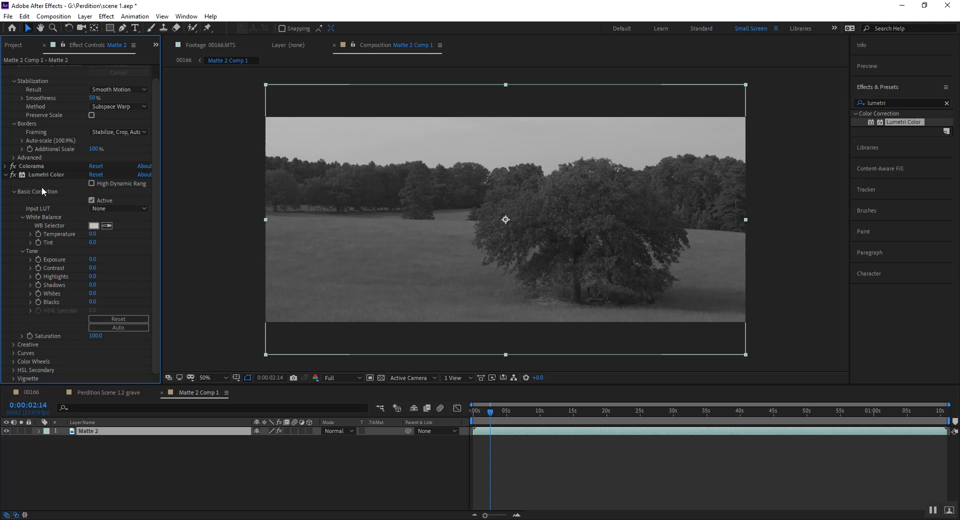
click(38, 173)
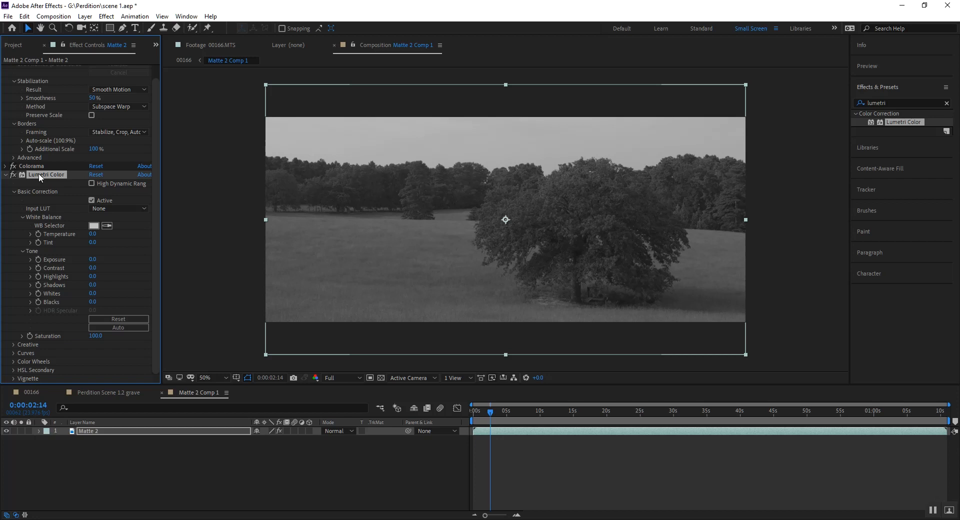
key(Delete)
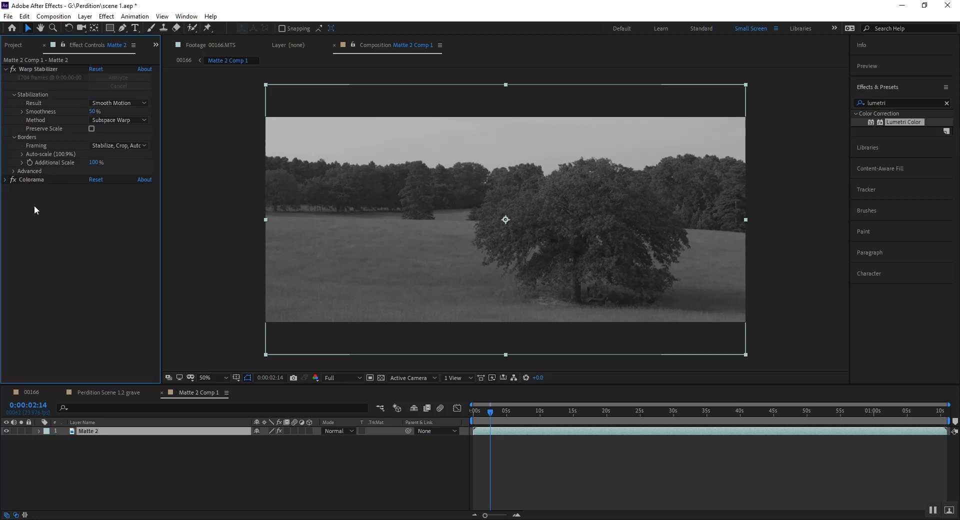
Create an adjustment layer above Matte 2 and apply Lumetri Color to it
right_click(95, 457)
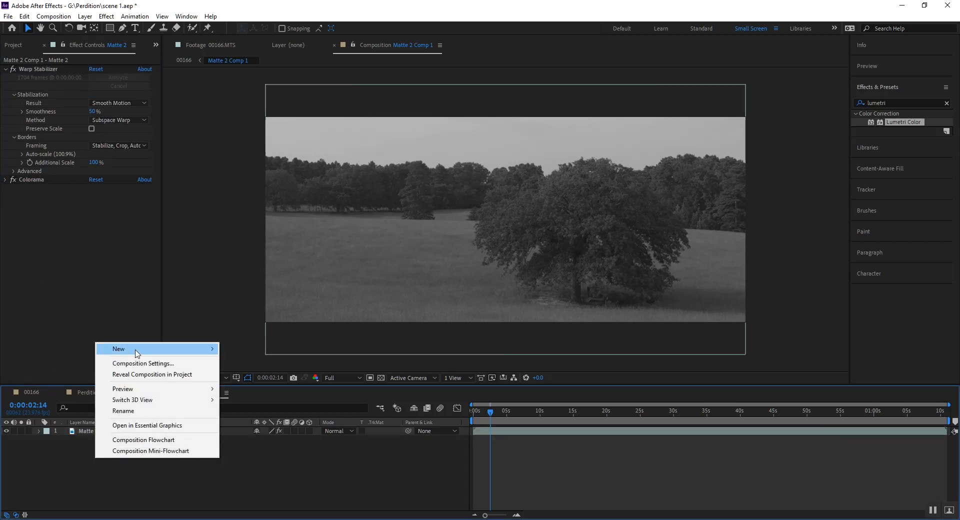
mouse_move(137, 349)
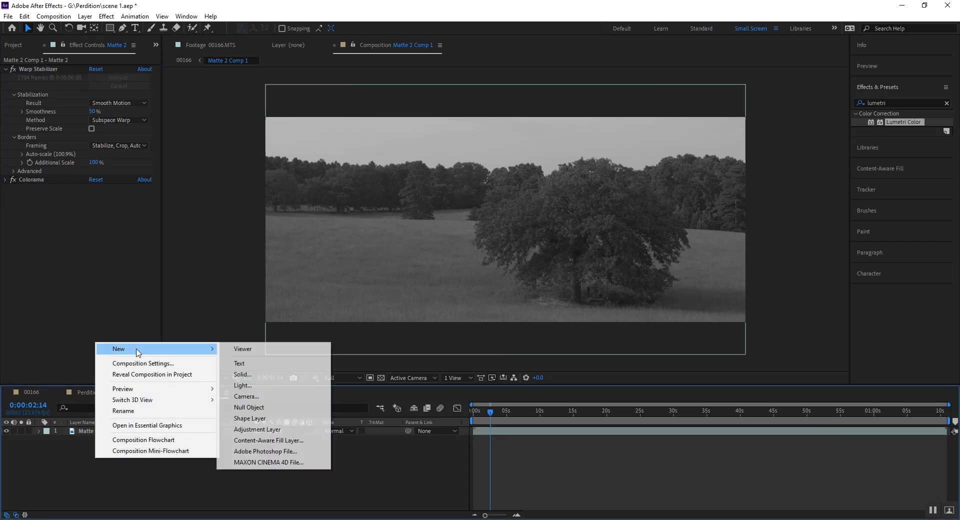
click(251, 430)
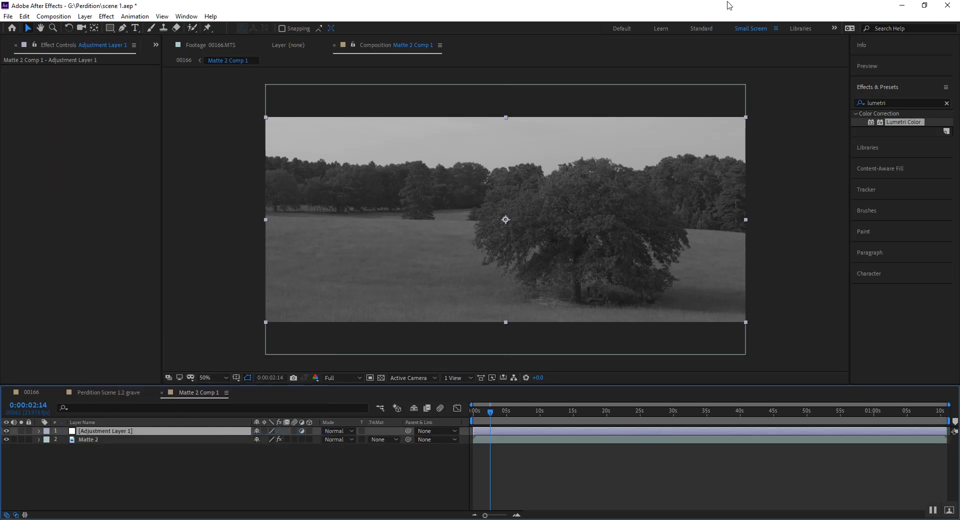
click(82, 440)
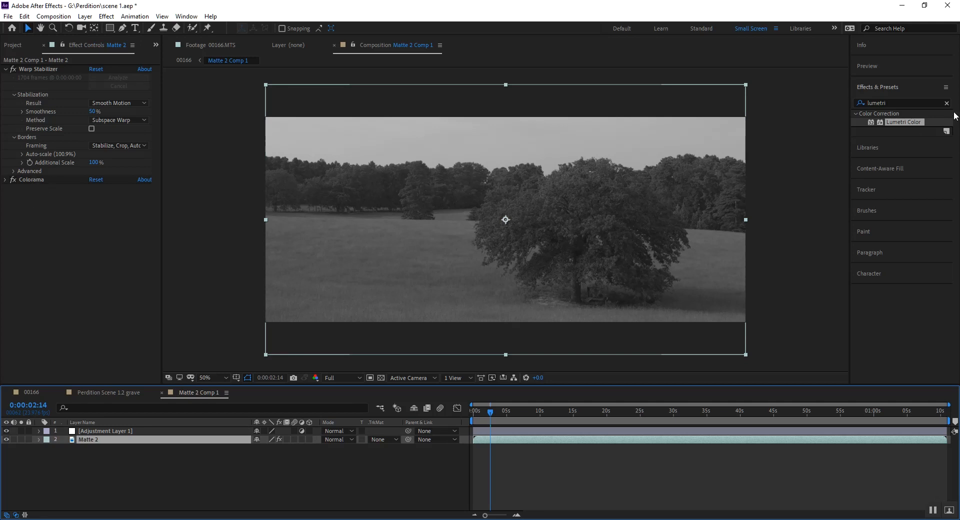
drag(892, 124, 94, 427)
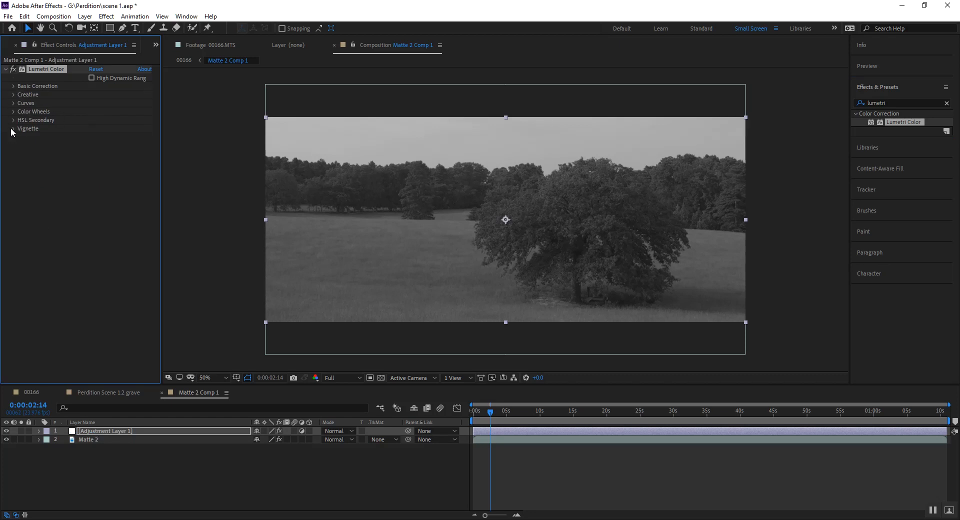
click(13, 95)
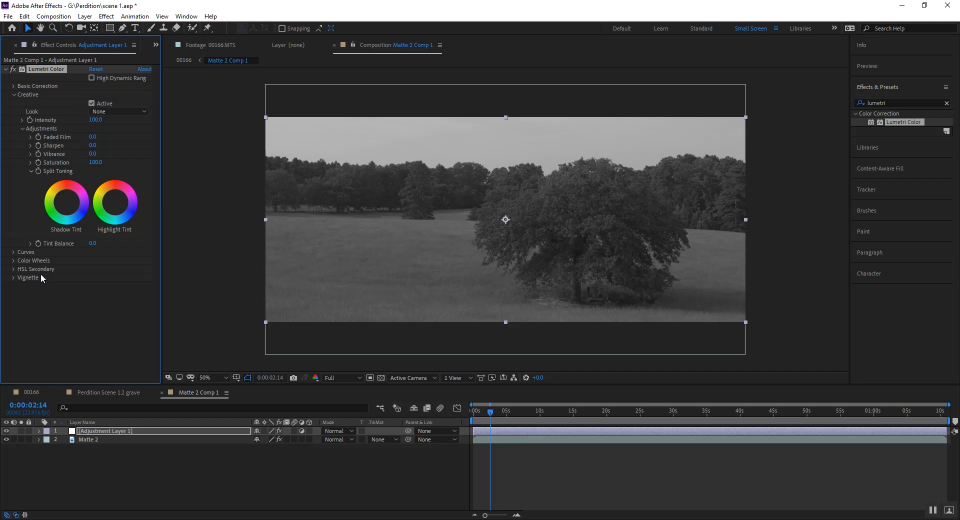
click(13, 277)
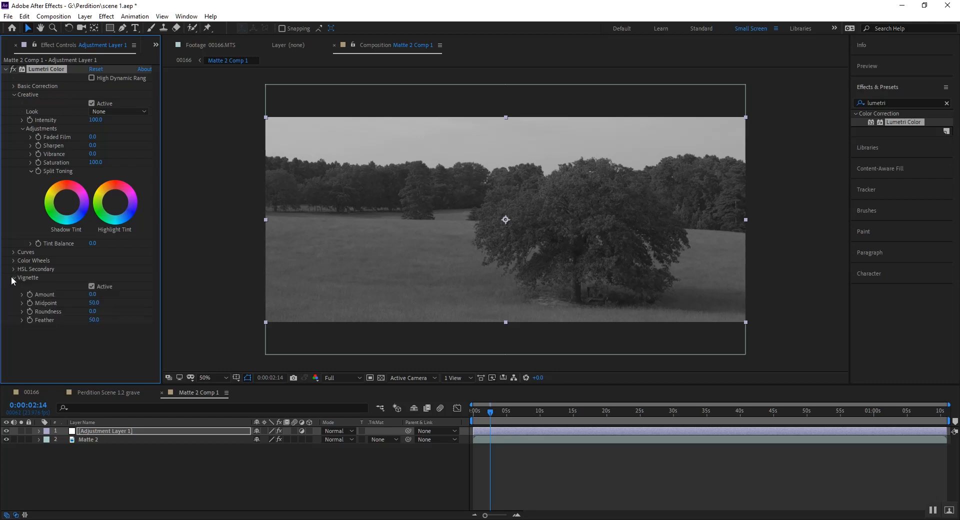
click(13, 269)
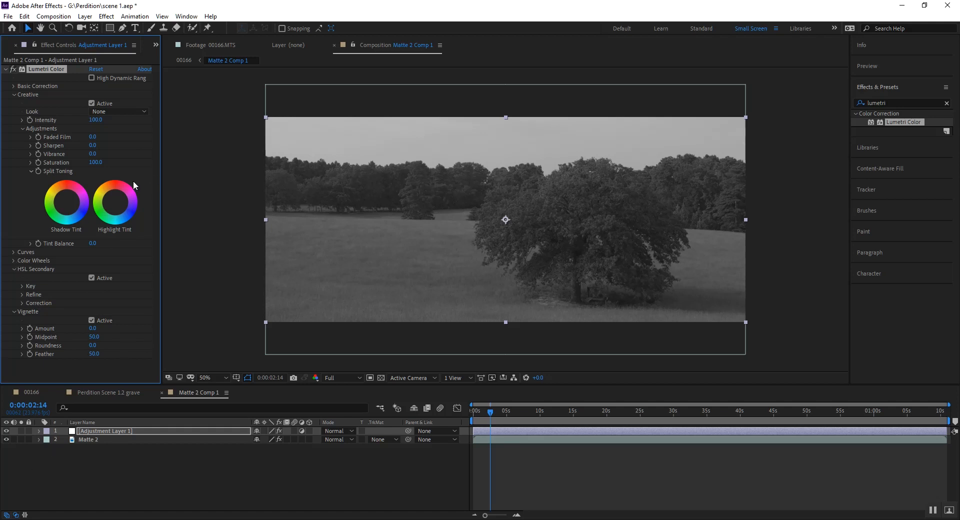
Draw a closed curved Pen mask on the adjustment layer around the left sky and treeline, extending to the large tree's crown, and invert it
click(123, 27)
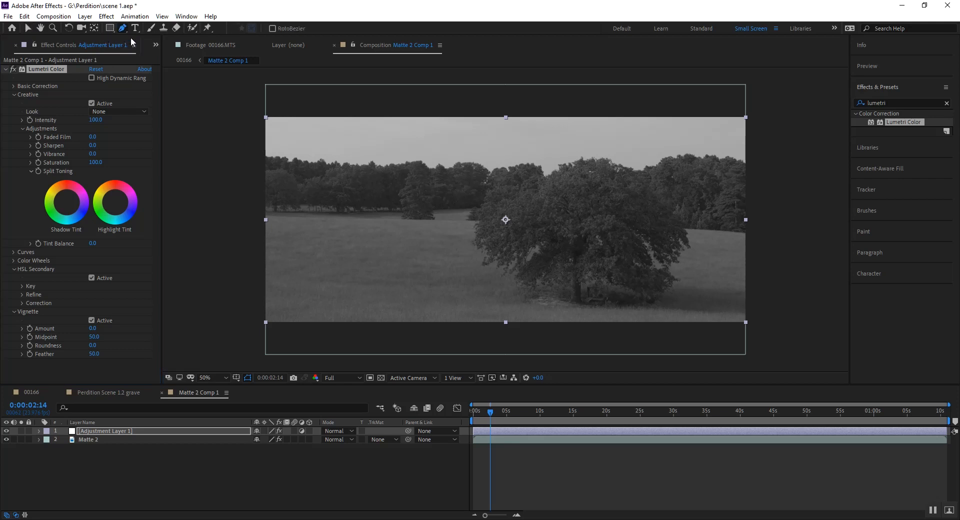
click(251, 138)
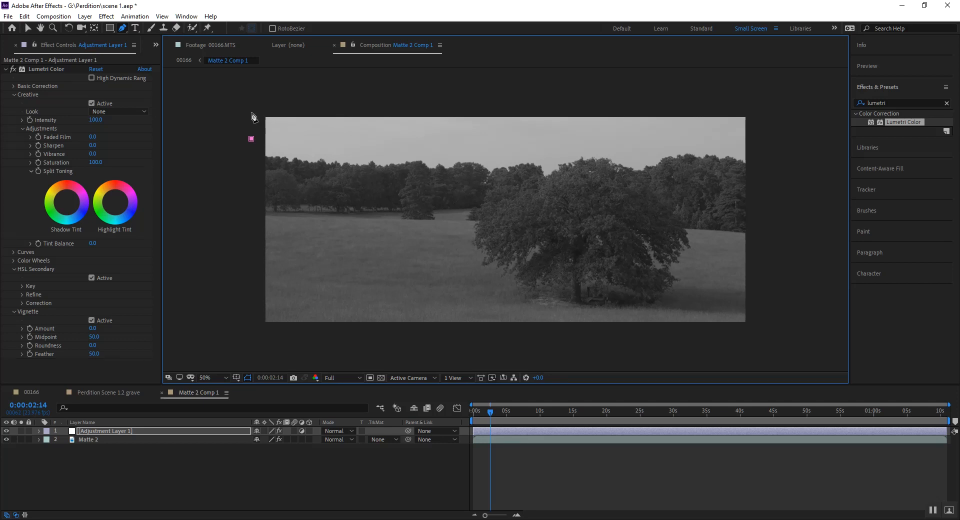
drag(262, 101, 293, 96)
drag(407, 96, 428, 97)
drag(605, 149, 595, 168)
drag(549, 186, 454, 199)
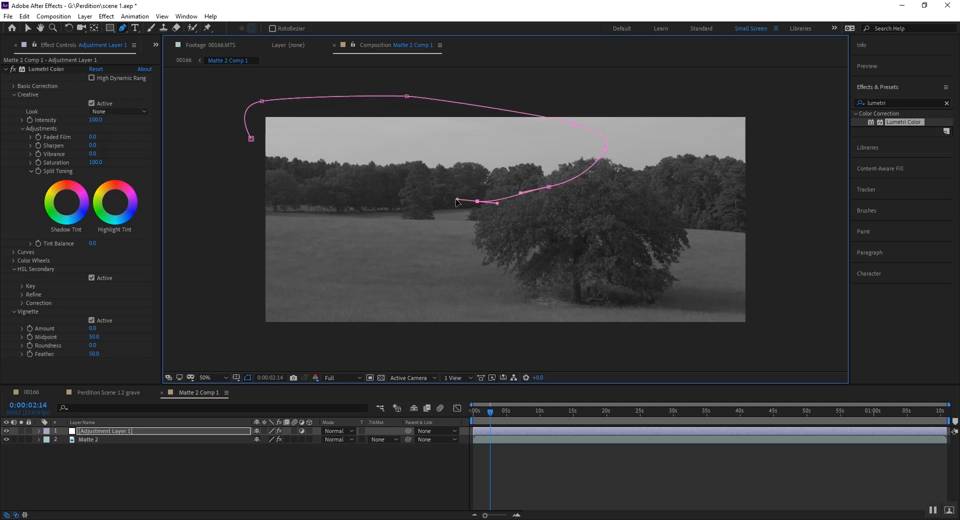
drag(351, 192, 310, 194)
drag(255, 172, 250, 162)
click(251, 139)
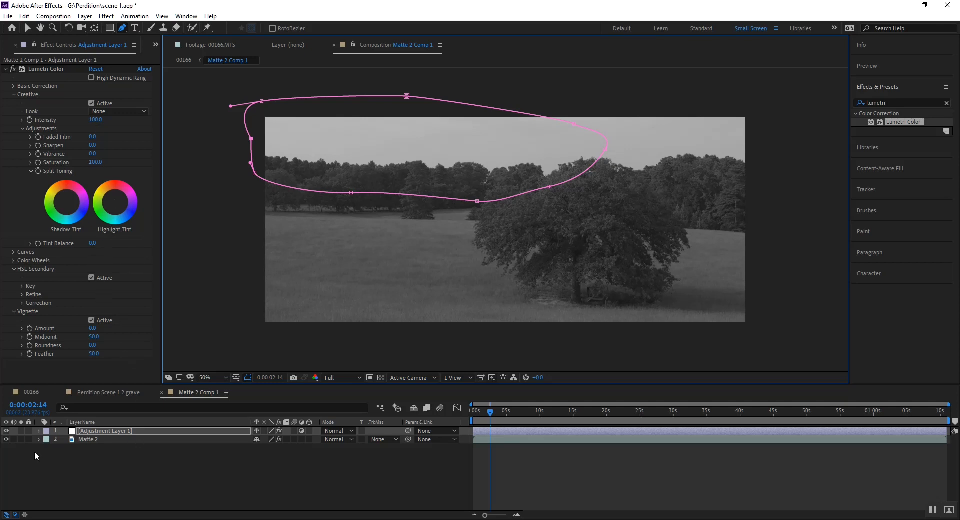
click(38, 431)
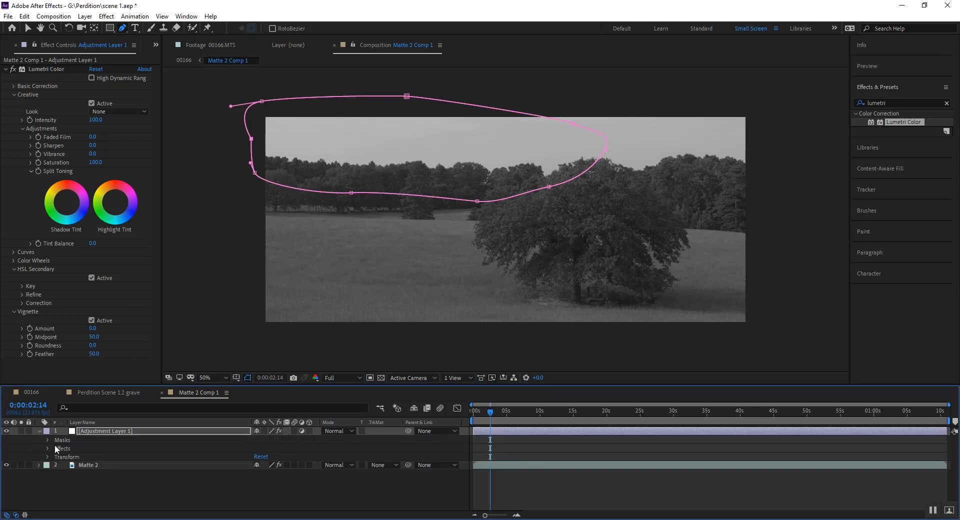
click(48, 440)
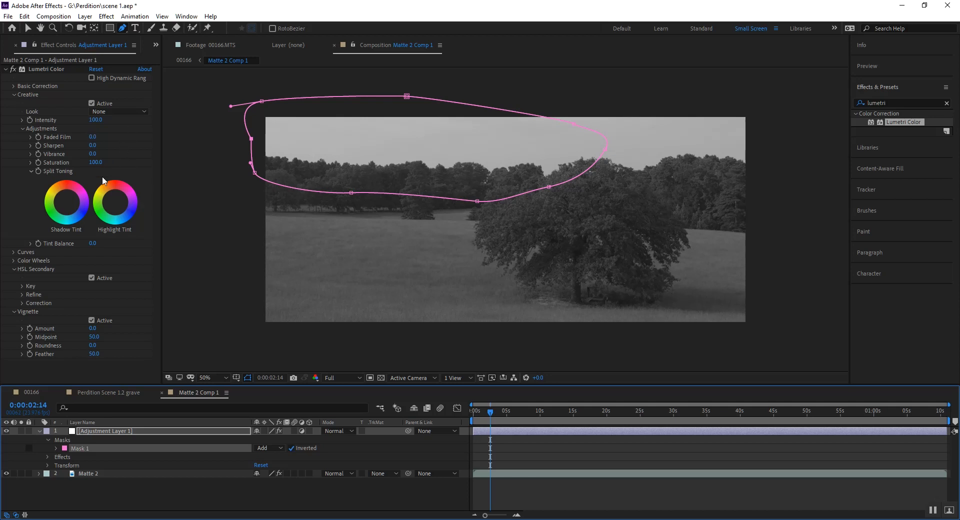
Set Whites and Blacks to -150 in the Basic Correction of the adjustment layer's Lumetri Color
click(12, 86)
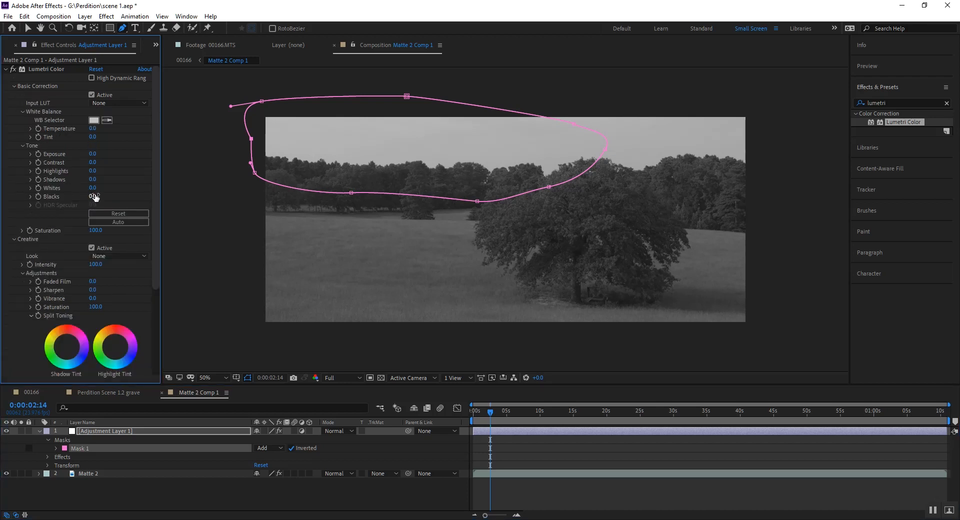
drag(93, 187, 304, 225)
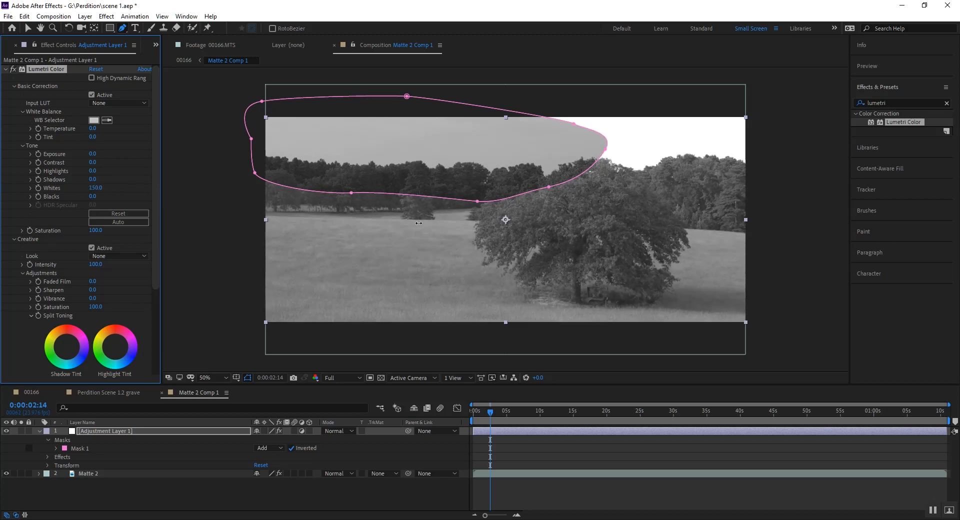
drag(419, 223, 58, 192)
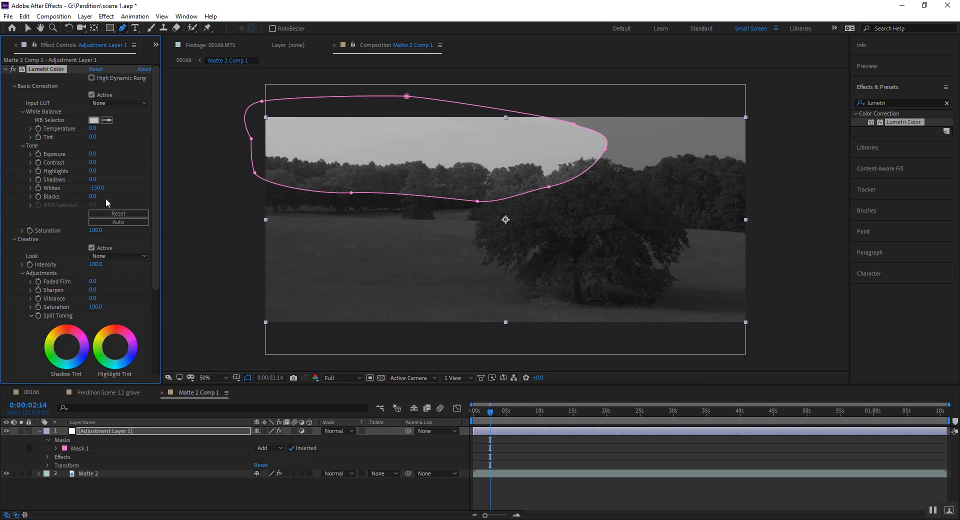
click(88, 198)
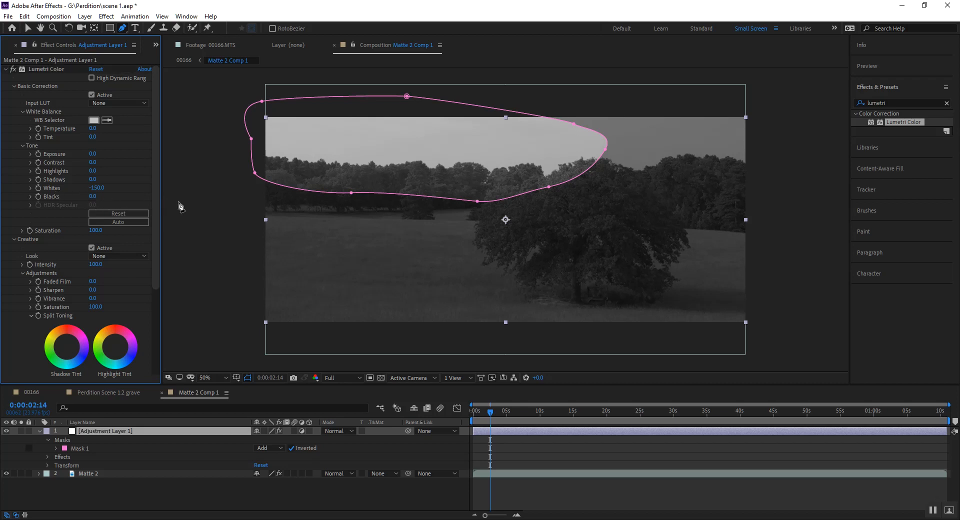
drag(98, 197, 2, 189)
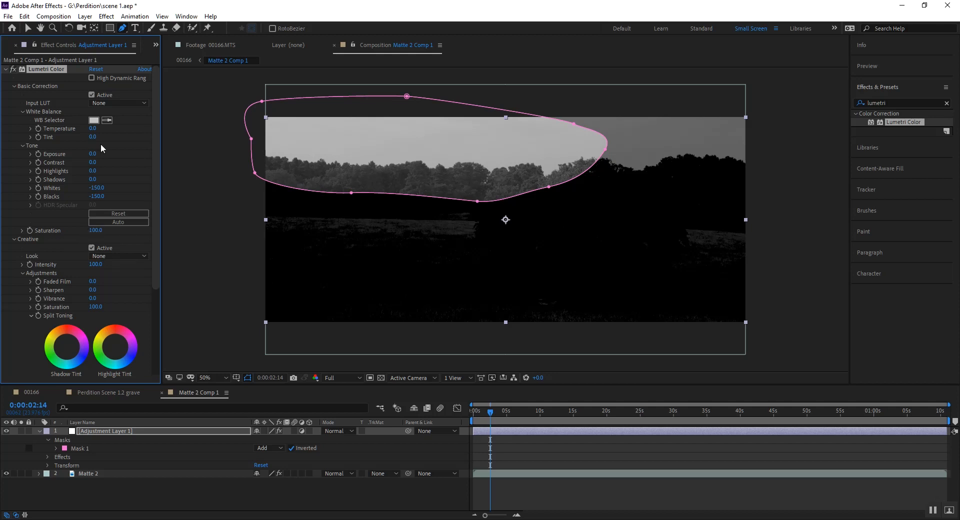
Reset Lumetri Color's Temperature to 0 and lower its Exposure to -3.7
mouse_move(93, 128)
mouse_down()
mouse_move(61, 136)
mouse_move(93, 130)
mouse_up()
click(92, 129)
text(0)
key(Return)
mouse_move(92, 154)
mouse_down()
mouse_move(55, 156)
mouse_move(133, 158)
mouse_move(83, 162)
mouse_up()
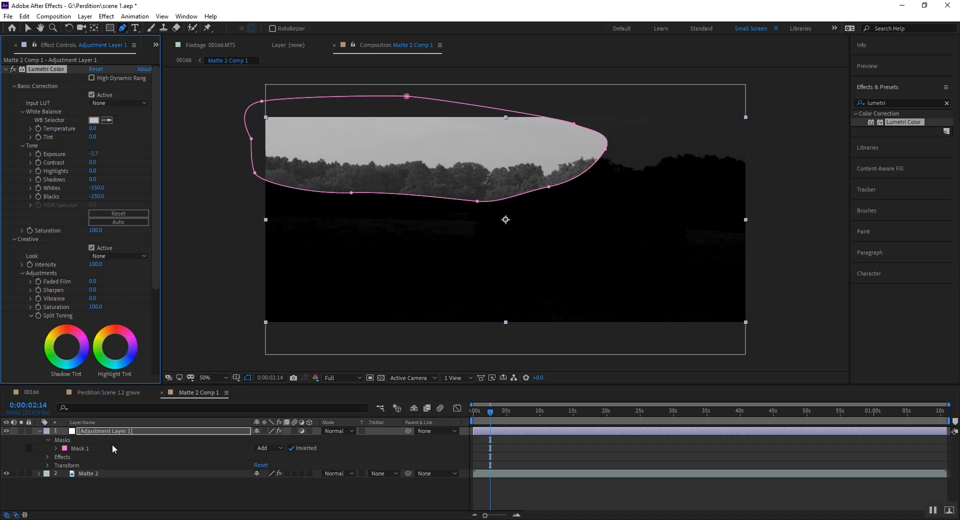
Feather Mask 1 by 305 pixels and reshape it outward at the left, down at the field, and inward near the large tree
click(57, 448)
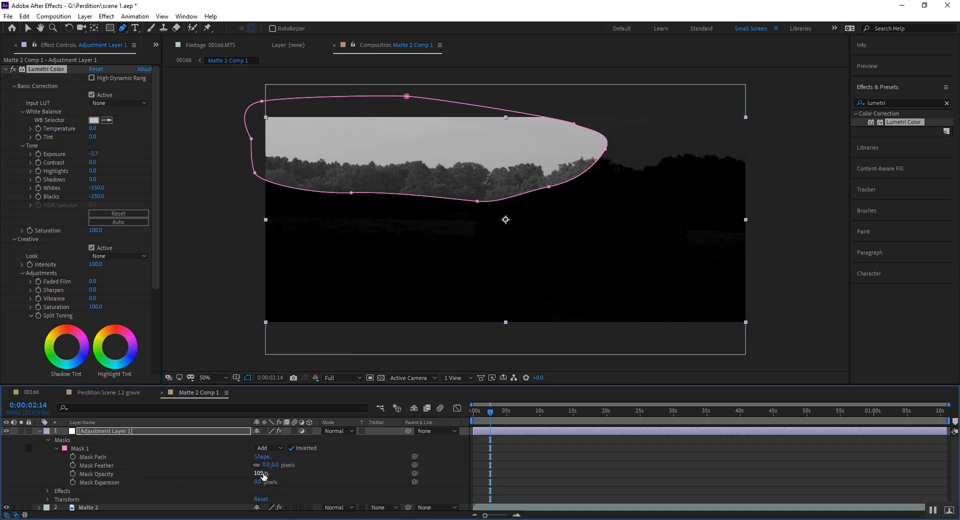
drag(267, 465, 425, 476)
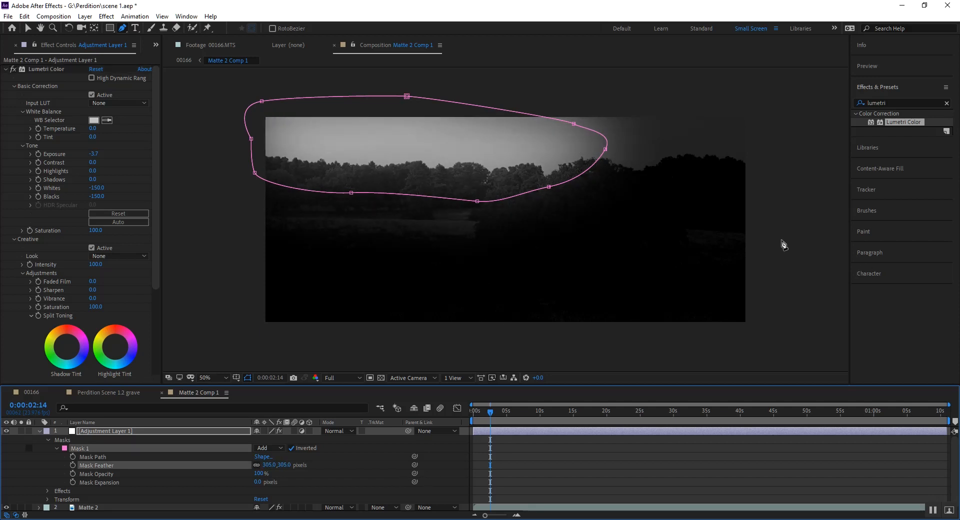
key(v)
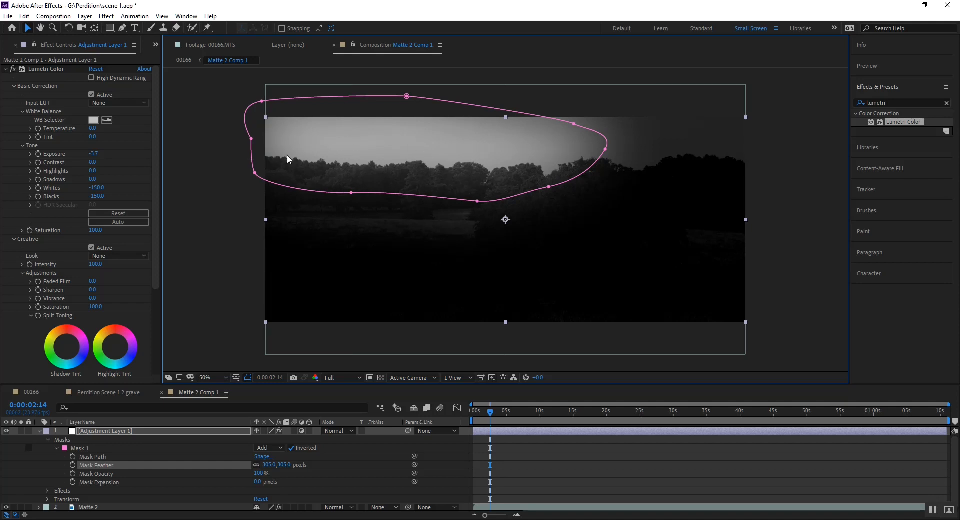
drag(251, 139, 207, 140)
drag(259, 98, 218, 79)
drag(256, 172, 245, 184)
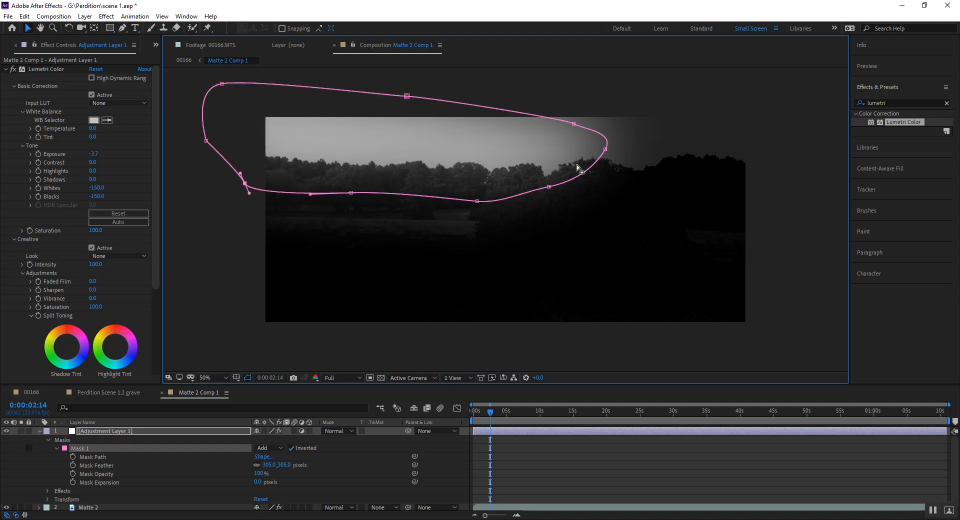
drag(478, 202, 497, 230)
drag(605, 149, 585, 153)
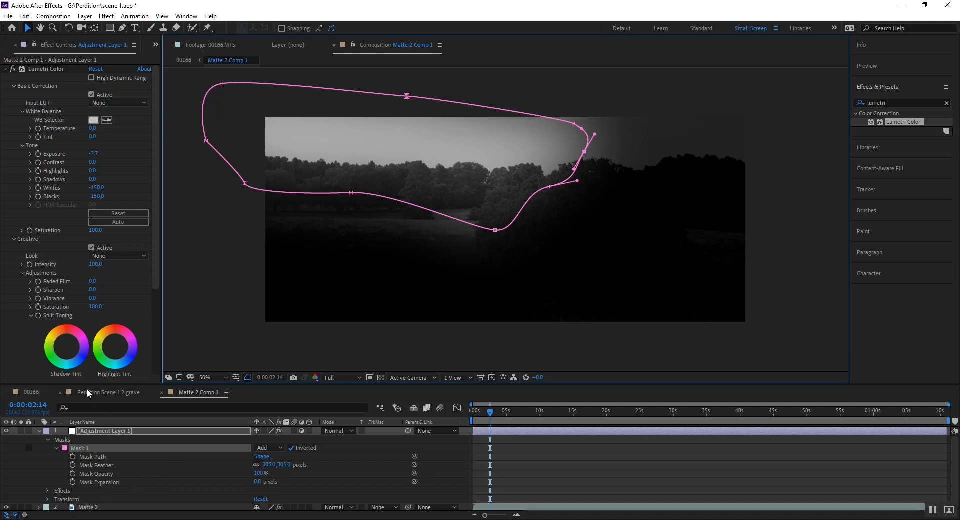
Return to composition 00166 and show the Matte 2 Comp 1 layer to check the refined matte
click(23, 392)
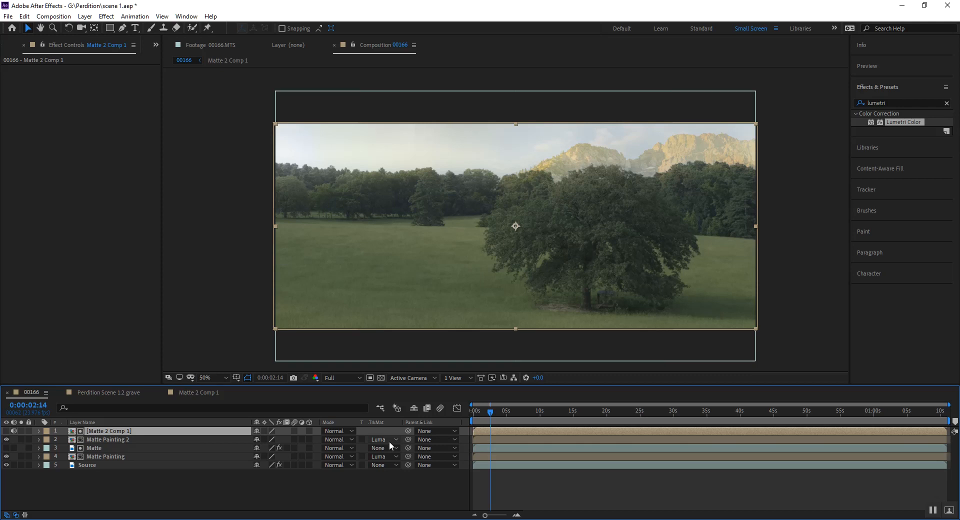
click(3, 431)
click(6, 431)
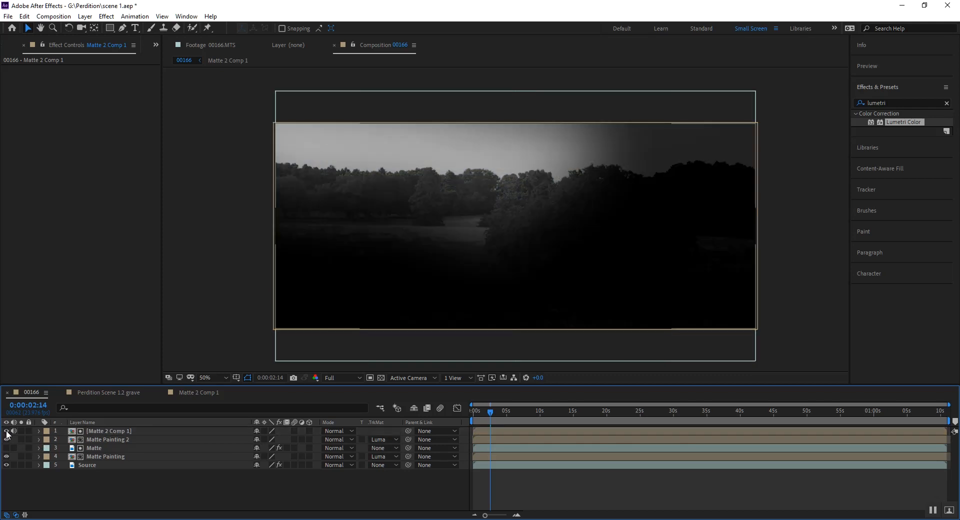
Hide the Matte 2 Comp 1 layer and reassign it as the Luma Matte of Matte Painting 2
click(6, 430)
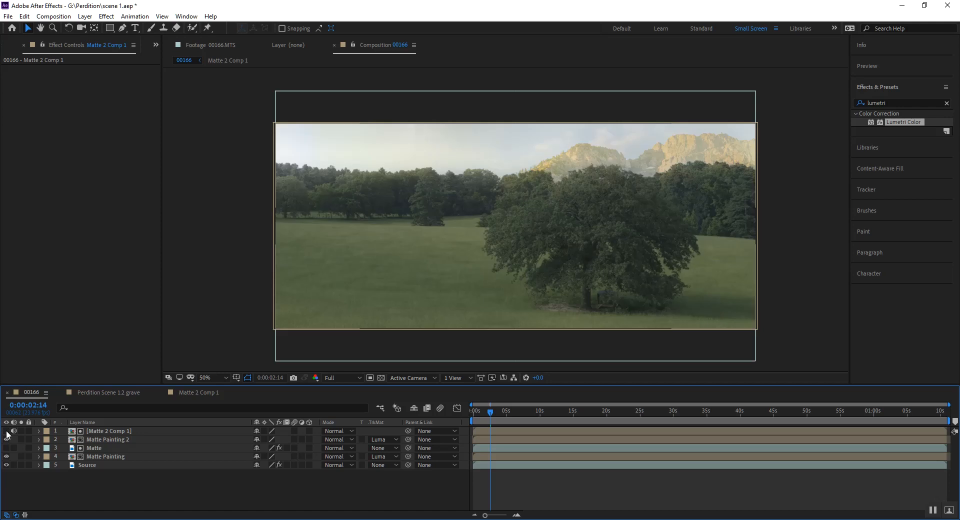
click(146, 438)
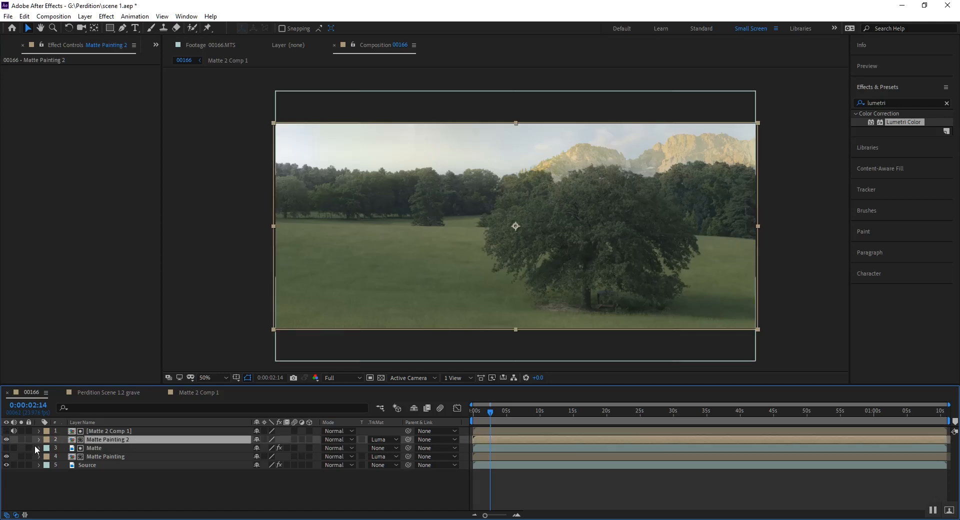
click(395, 440)
click(392, 451)
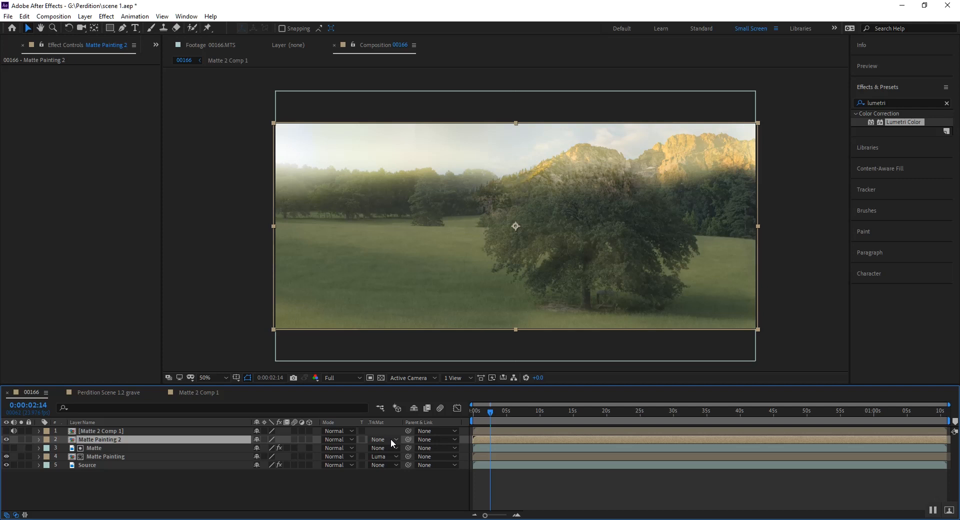
click(390, 439)
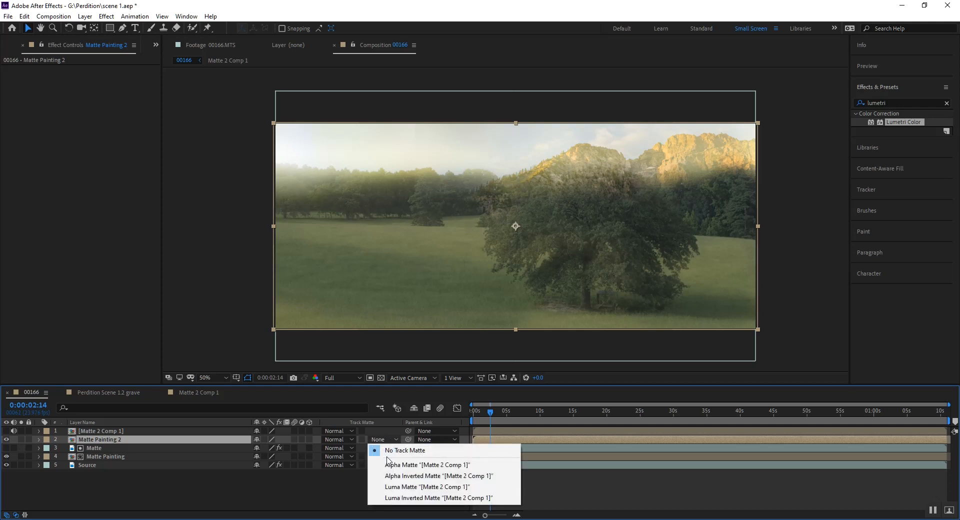
click(399, 487)
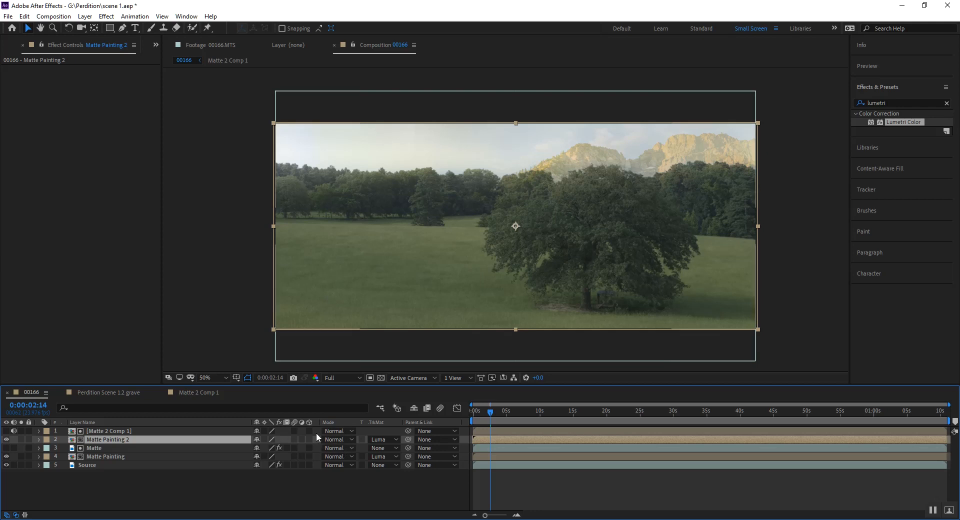
Show the Matte 2 Comp 1 layer briefly to inspect the matte, and hide it again
click(117, 431)
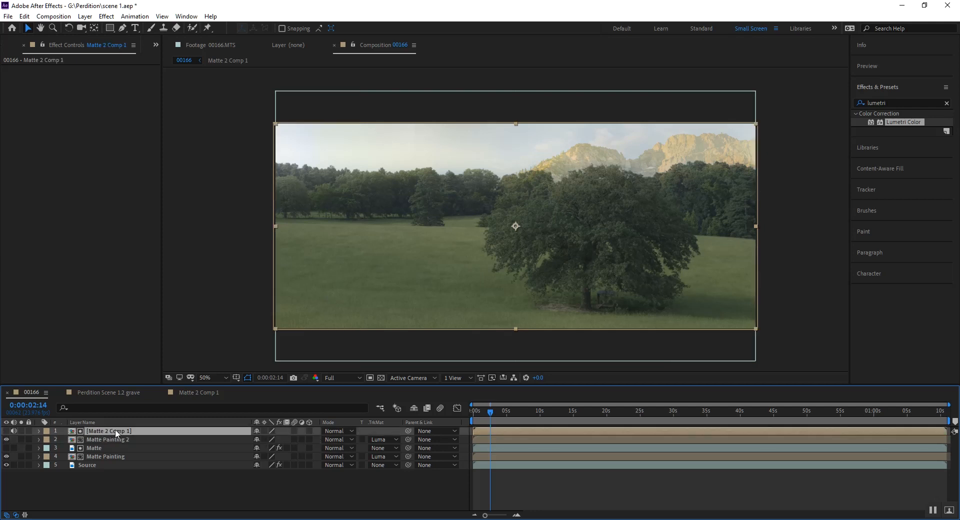
click(6, 431)
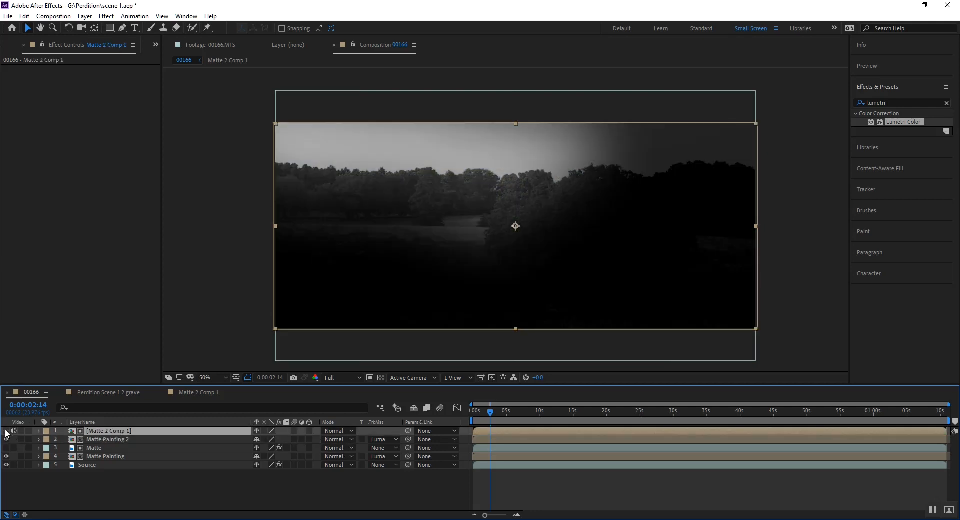
click(6, 431)
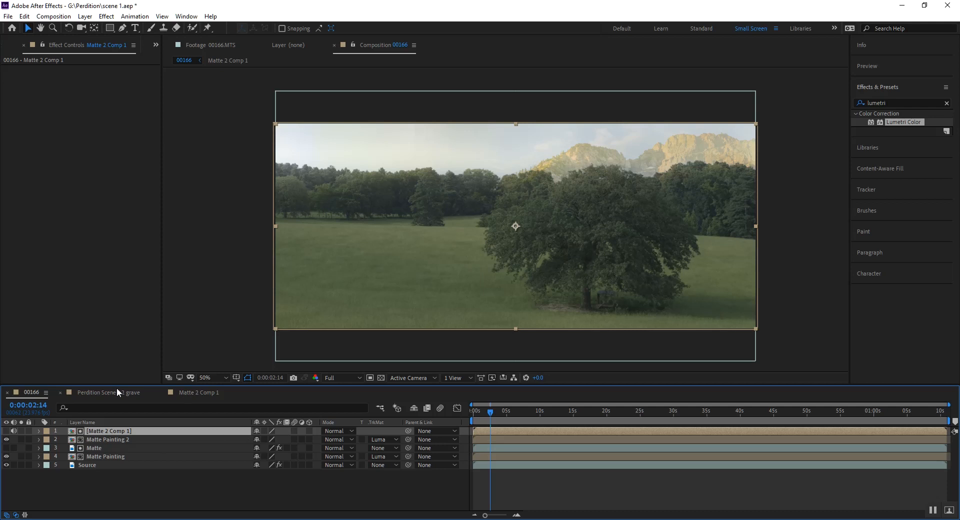
In composition Matte 2 Comp 1, pull Mask 1's lower edge down to the far edge of the field
click(181, 393)
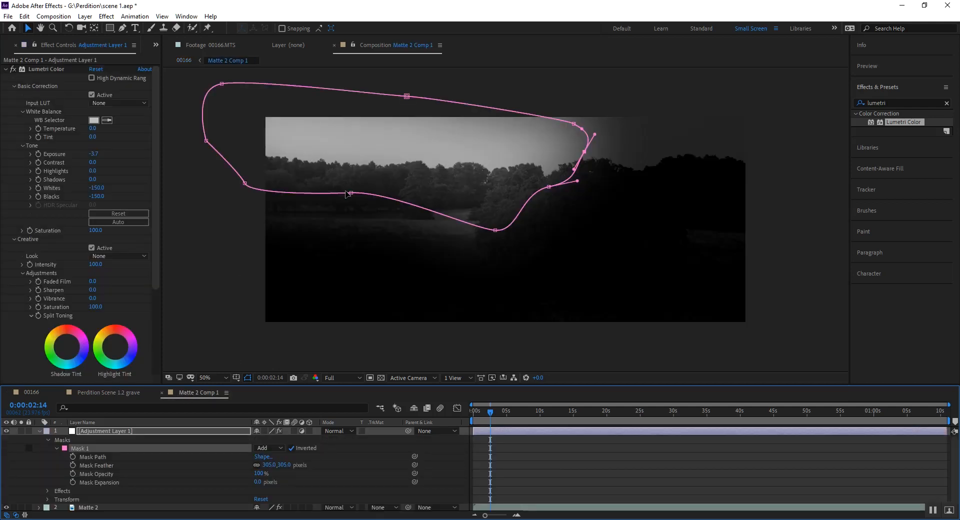
drag(351, 192, 338, 223)
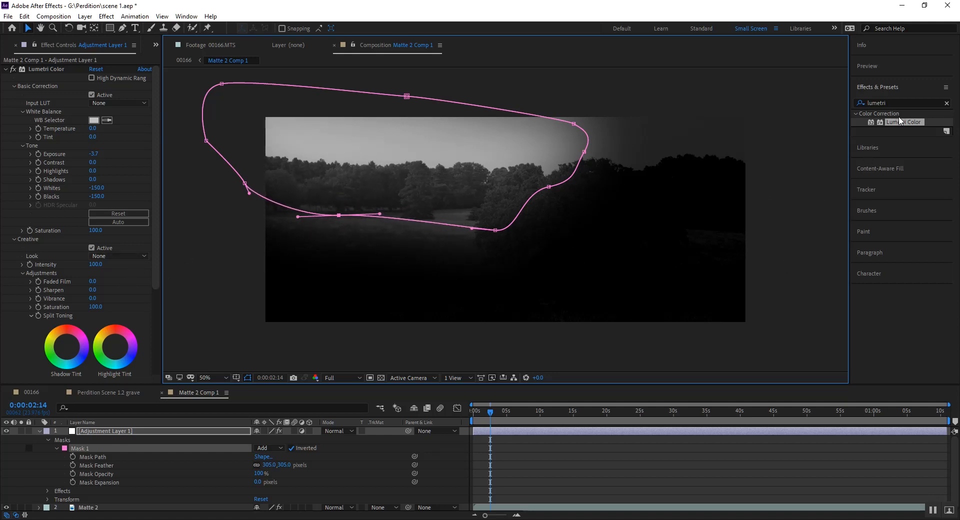
Find the Levels effect and apply it to Adjustment Layer 1
drag(893, 104, 844, 109)
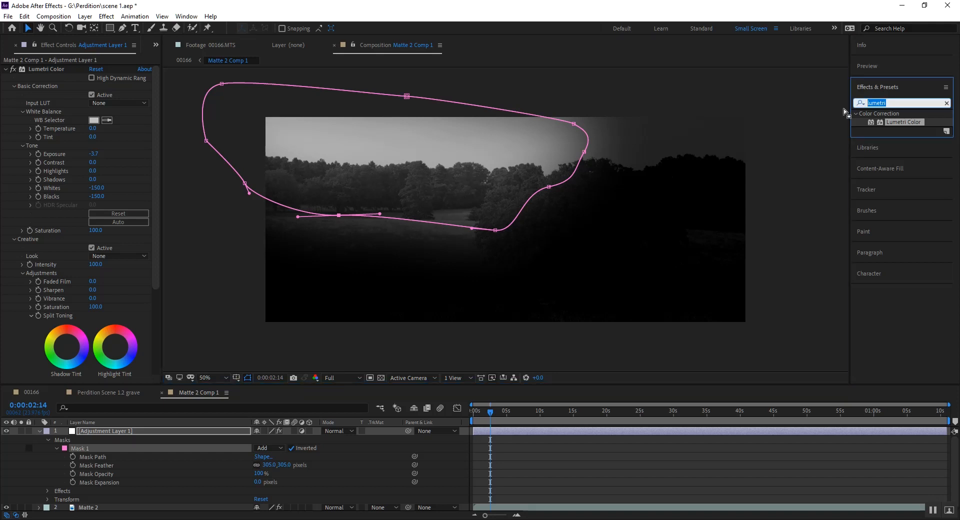
text(lu)
key(BackSpace)
text(evels)
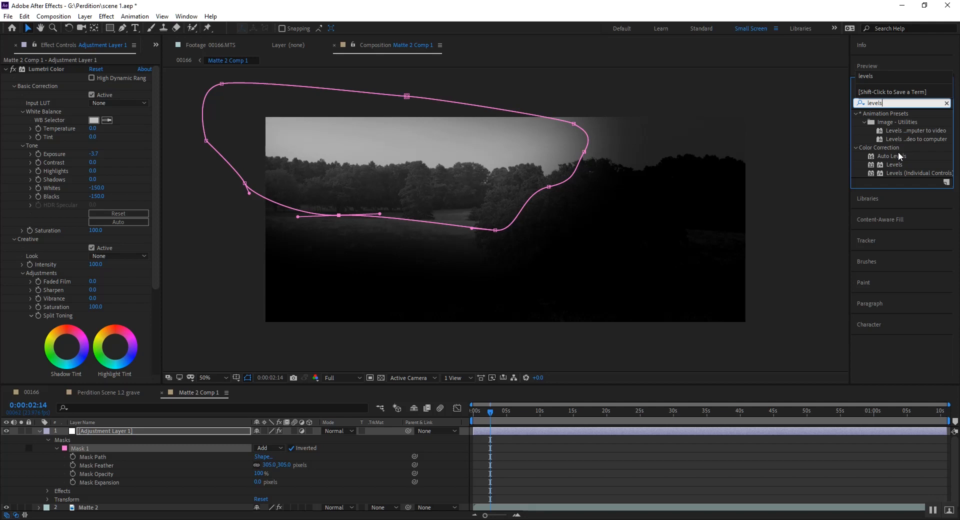
drag(893, 166, 114, 430)
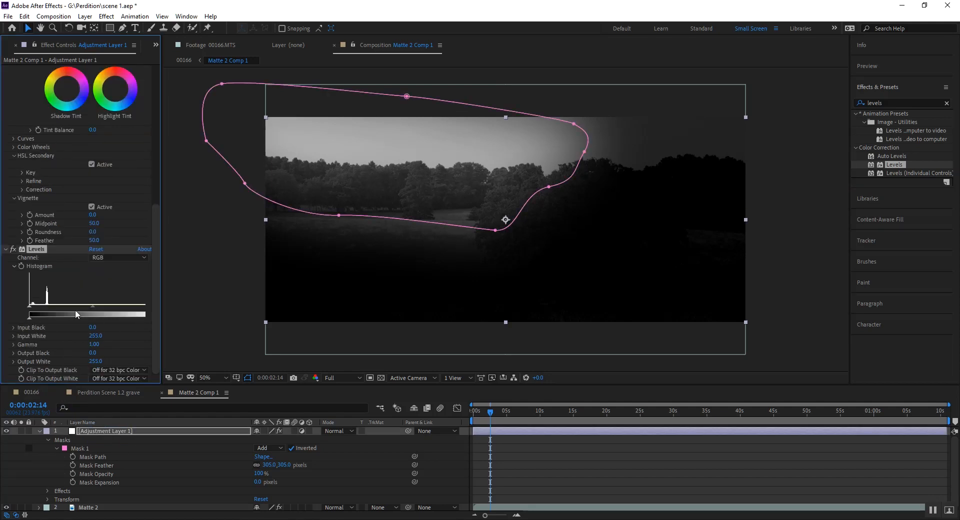
Set the Levels Gamma to 0.89 and Output Black to 222, and turn off Mask 1's inversion
mouse_move(92, 307)
mouse_down()
mouse_move(74, 309)
mouse_move(123, 304)
mouse_move(97, 302)
mouse_up()
drag(28, 317, 1, 326)
drag(30, 318, 140, 319)
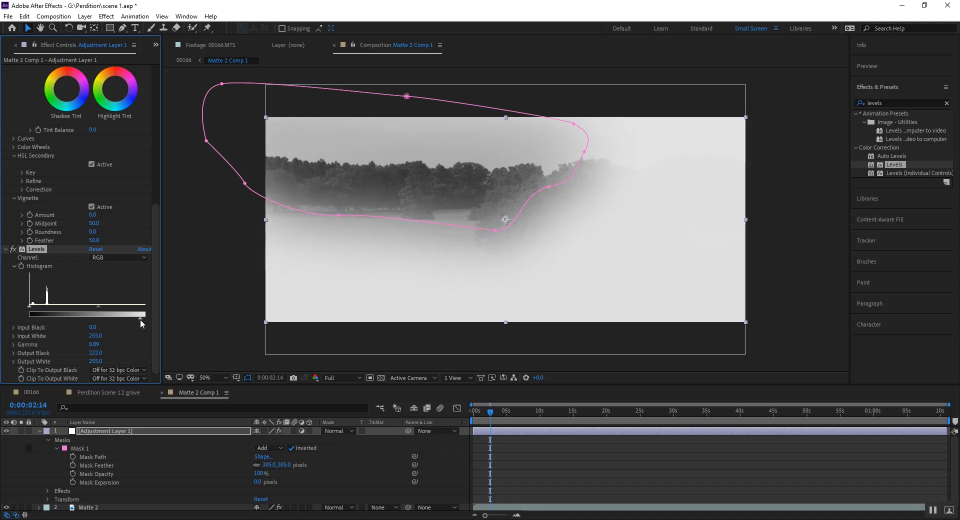
click(291, 448)
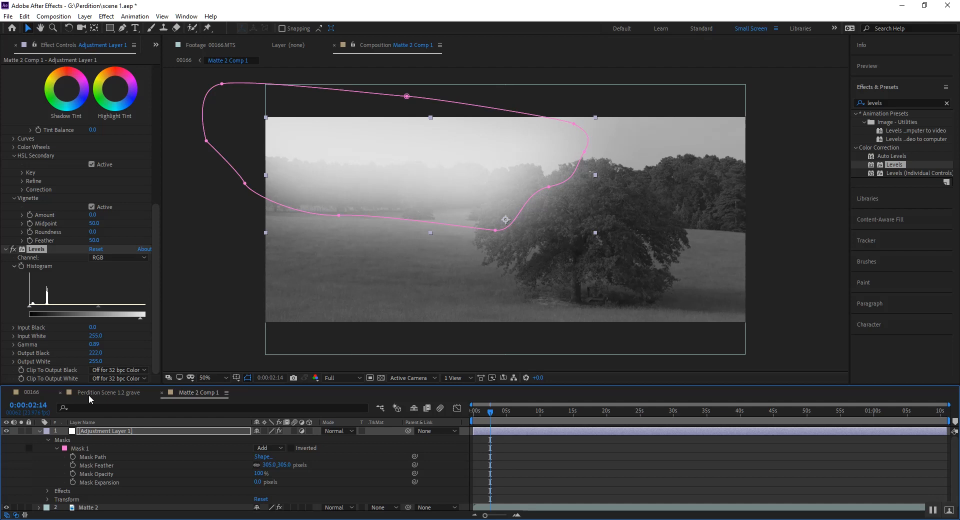
Return to composition 00166 and toggle Matte Painting 2's visibility to compare the composite with and without it
click(26, 391)
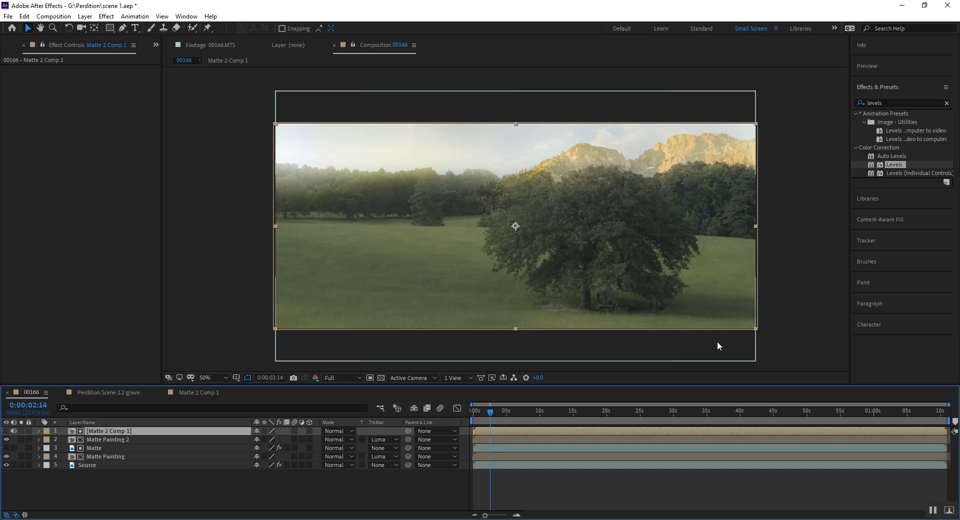
click(6, 439)
click(6, 439)
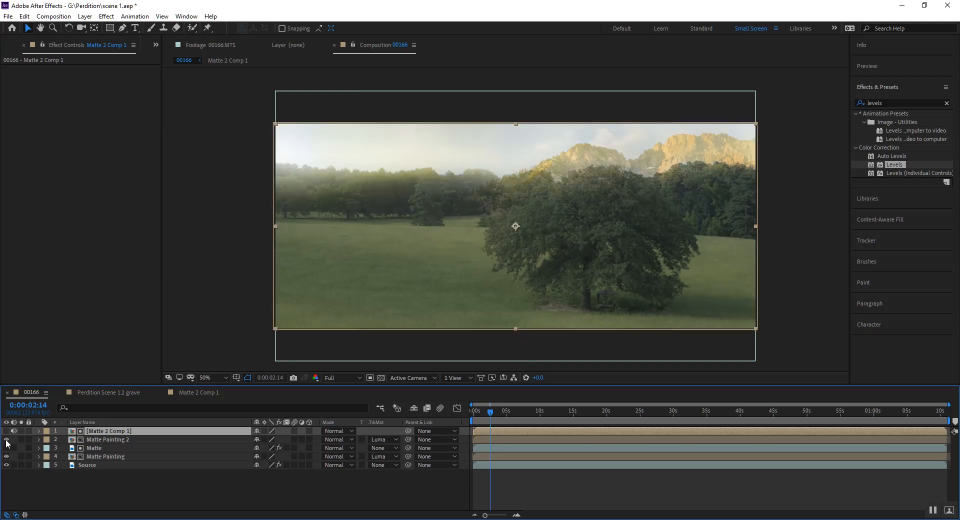
click(6, 439)
click(6, 440)
click(6, 439)
click(6, 440)
click(6, 439)
click(6, 440)
Examine the tree line below the mountain up close with Matte Painting 2 switched on and off
key(period)
drag(698, 182, 587, 257)
scroll(545, 211, up, 1)
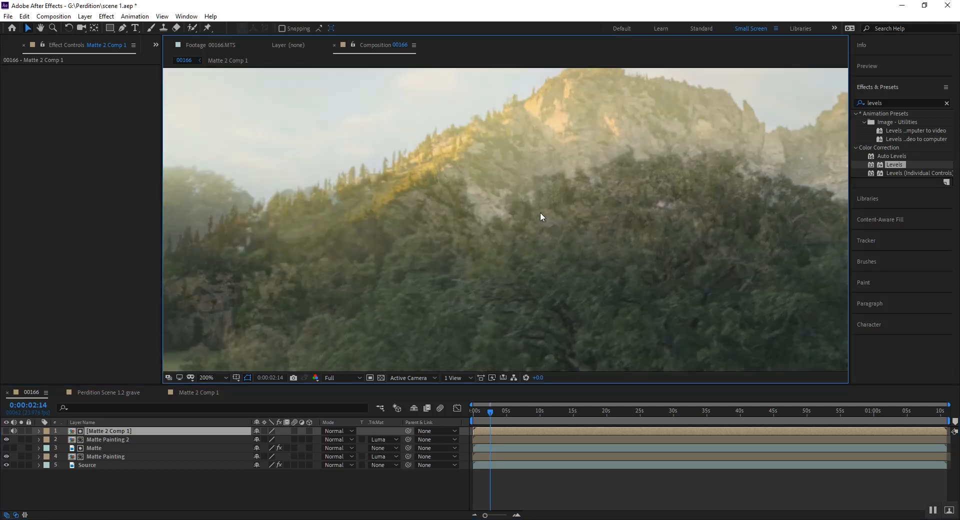
click(6, 439)
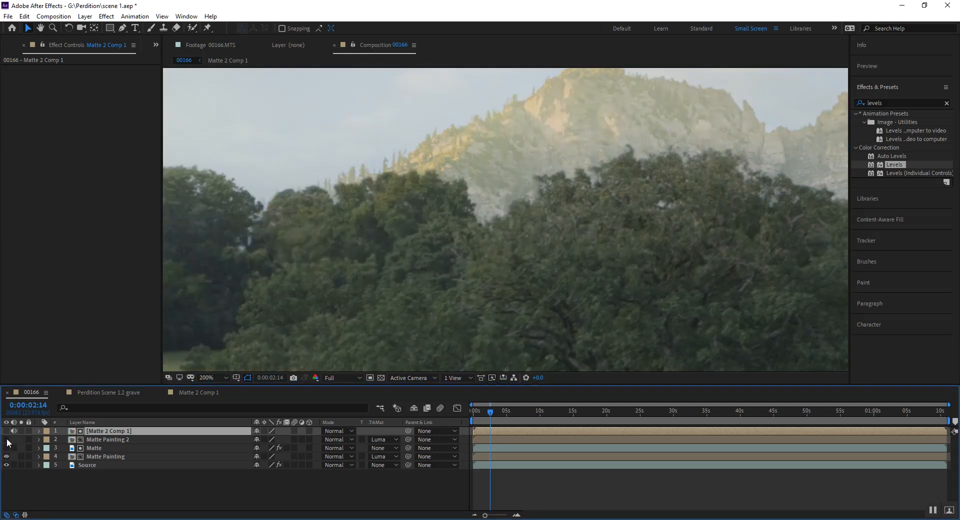
click(7, 438)
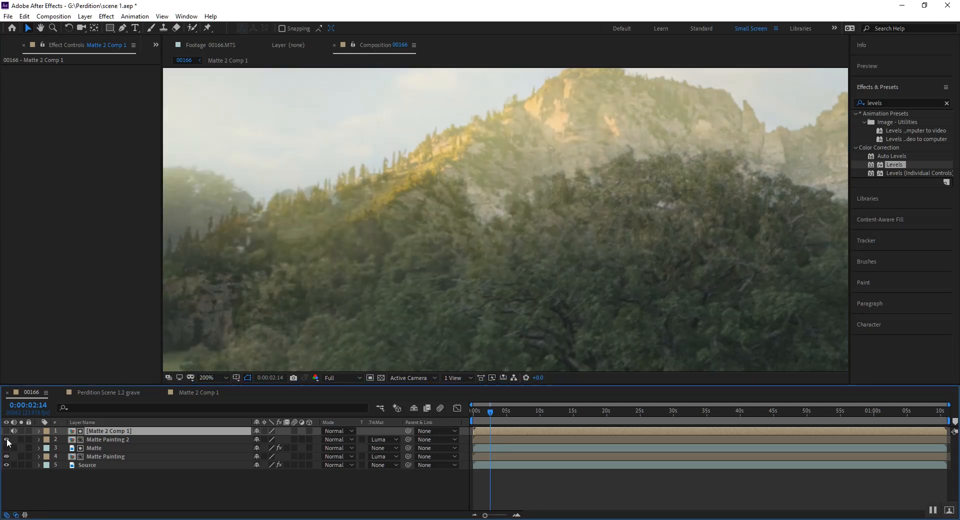
click(7, 438)
click(7, 438)
click(7, 437)
click(7, 438)
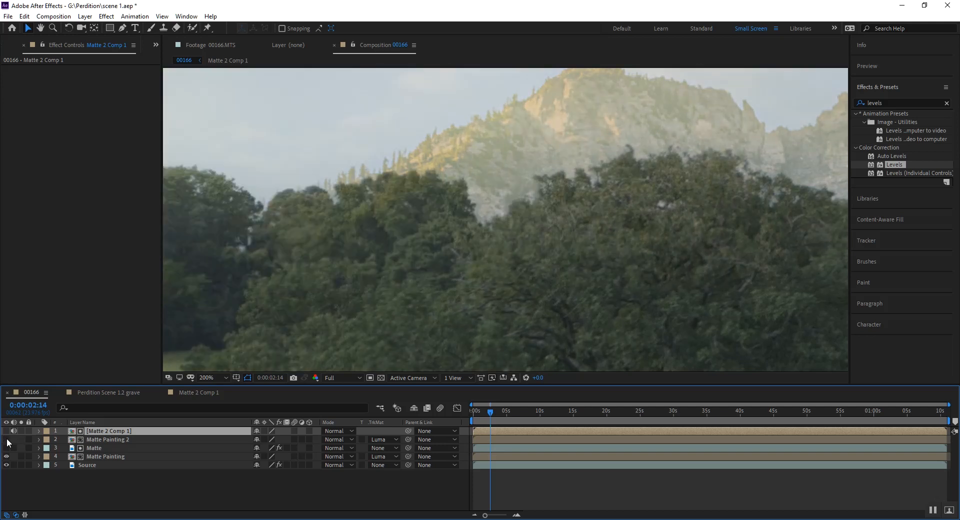
click(7, 439)
click(7, 438)
In Matte 2 Comp 1, reshape Mask 1 by pulling its points inward, away from the large tree
click(193, 391)
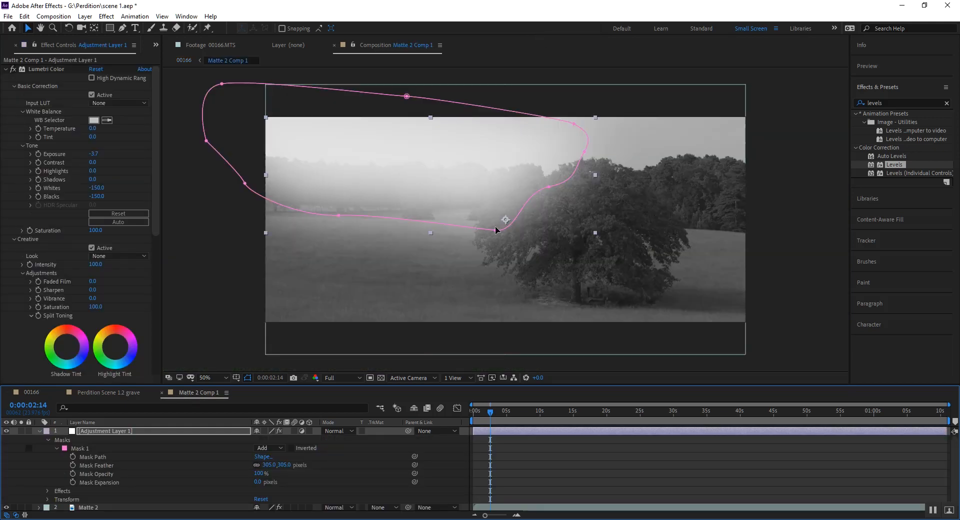
drag(495, 229, 448, 204)
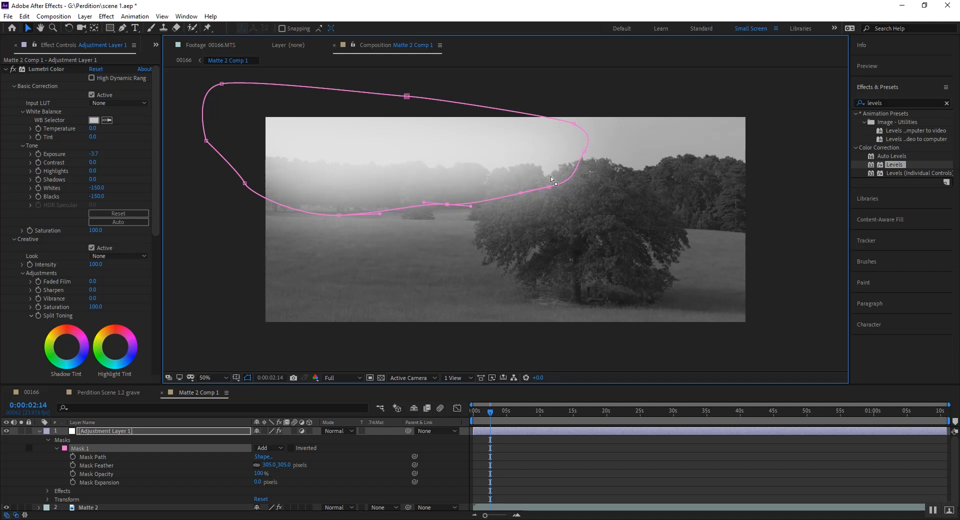
drag(548, 185, 517, 174)
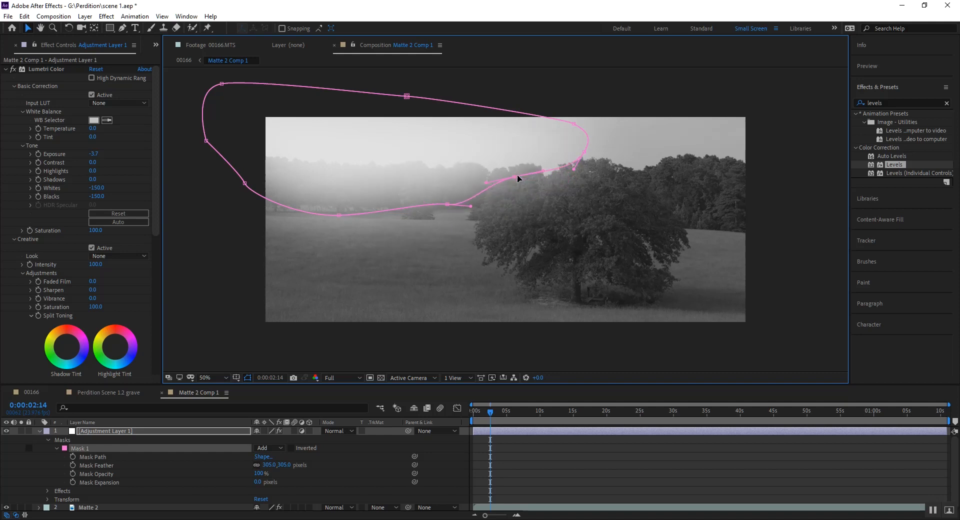
drag(588, 151, 552, 146)
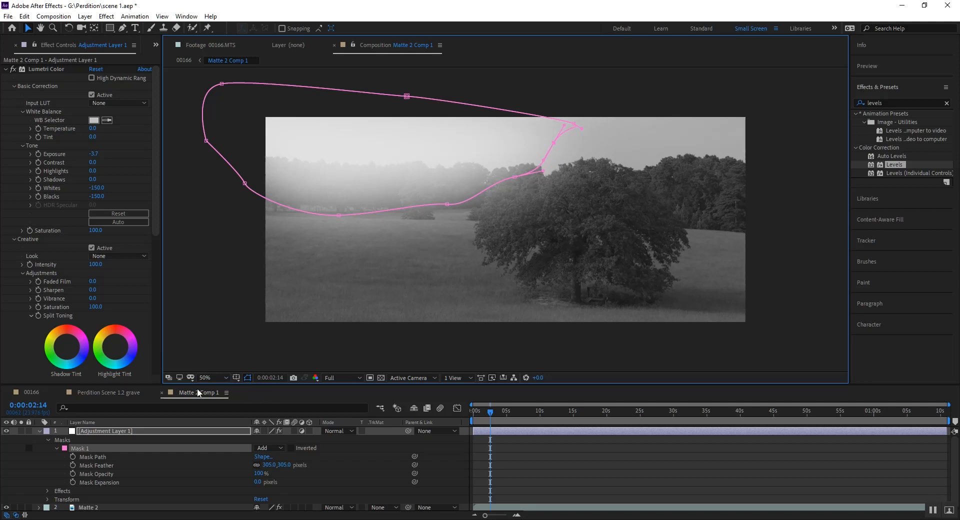
Return to composition 00166 and turn Matte Painting 2 back on to check the whole composite
click(27, 390)
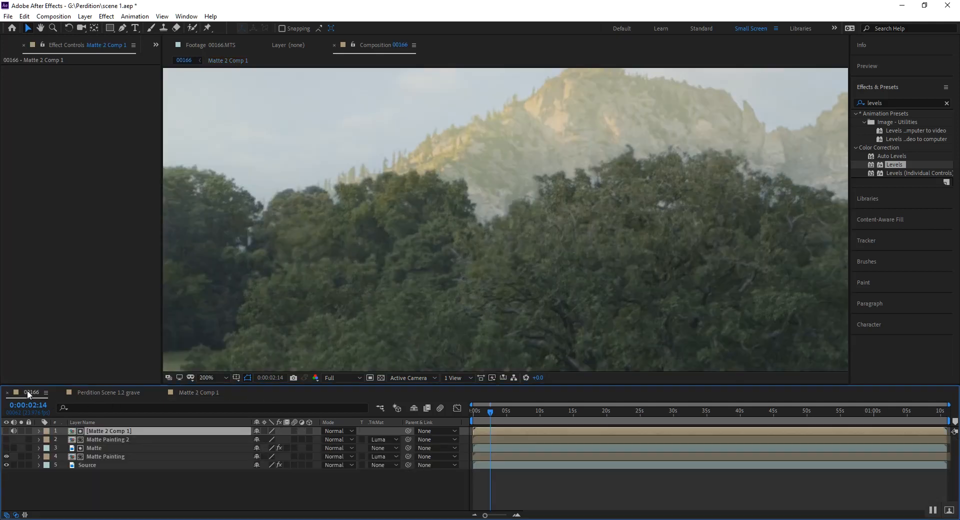
click(6, 440)
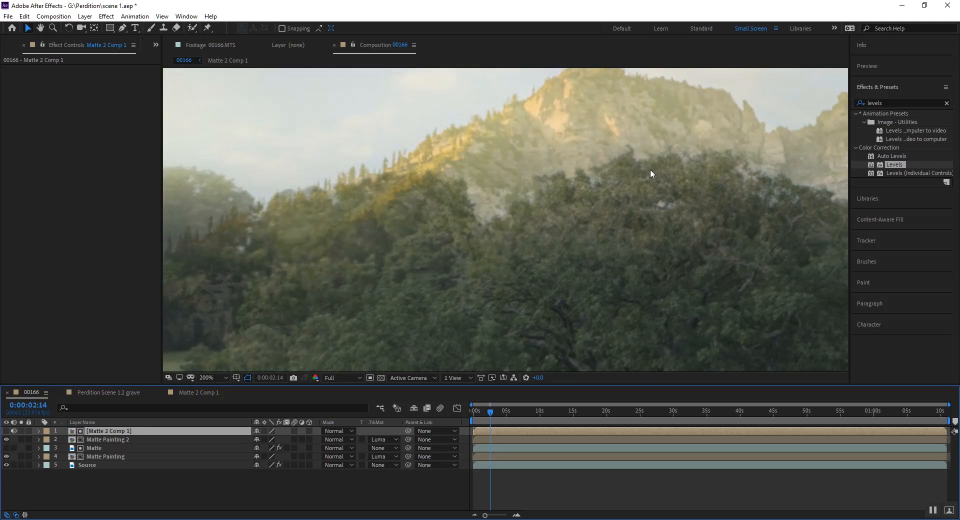
scroll(573, 229, down, 3)
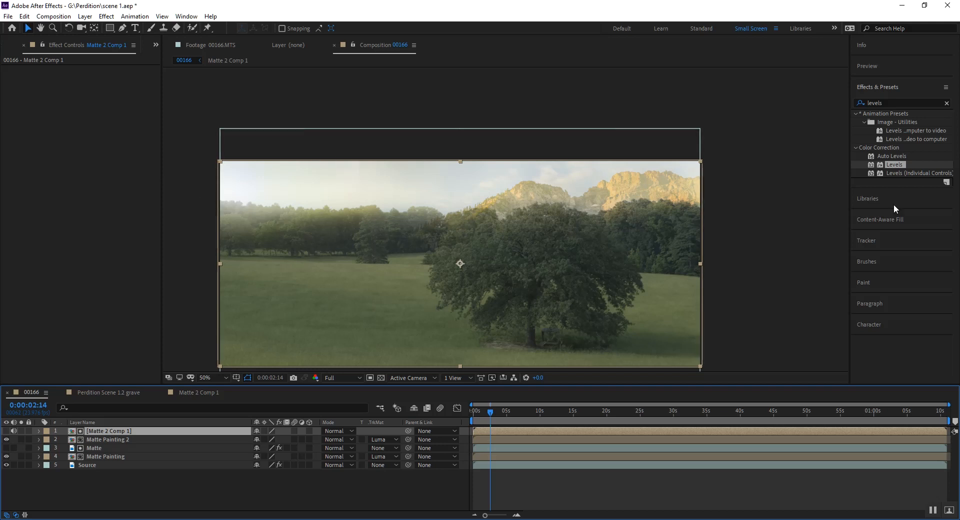
drag(736, 304, 765, 257)
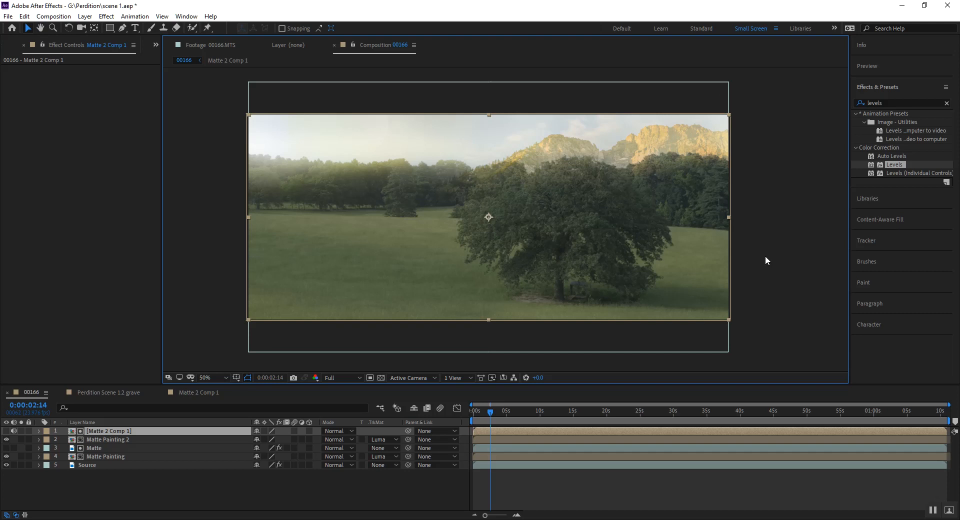
Go to 0:00:17:14 and examine the figure in the field at 100% magnification
drag(487, 409, 588, 419)
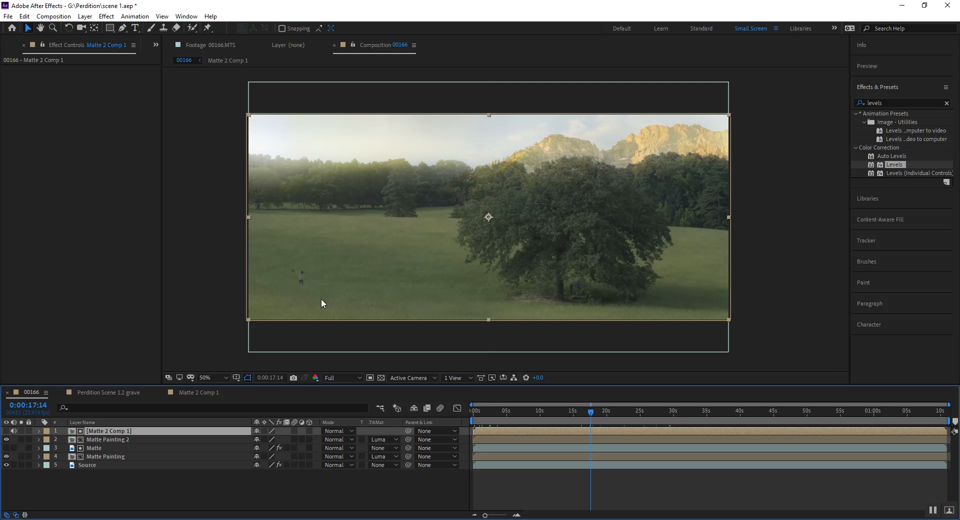
drag(288, 295, 445, 278)
scroll(453, 272, up, 3)
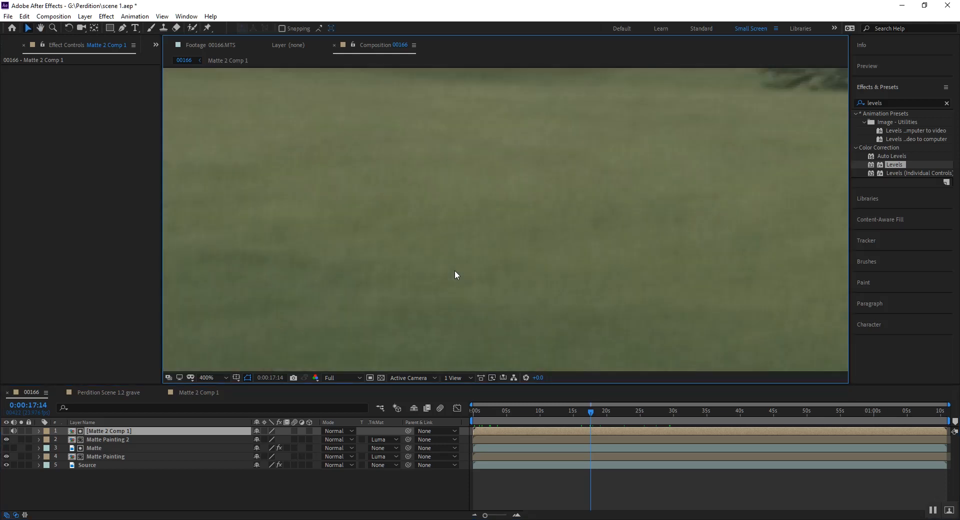
scroll(427, 289, down, 5)
scroll(434, 286, up, 2)
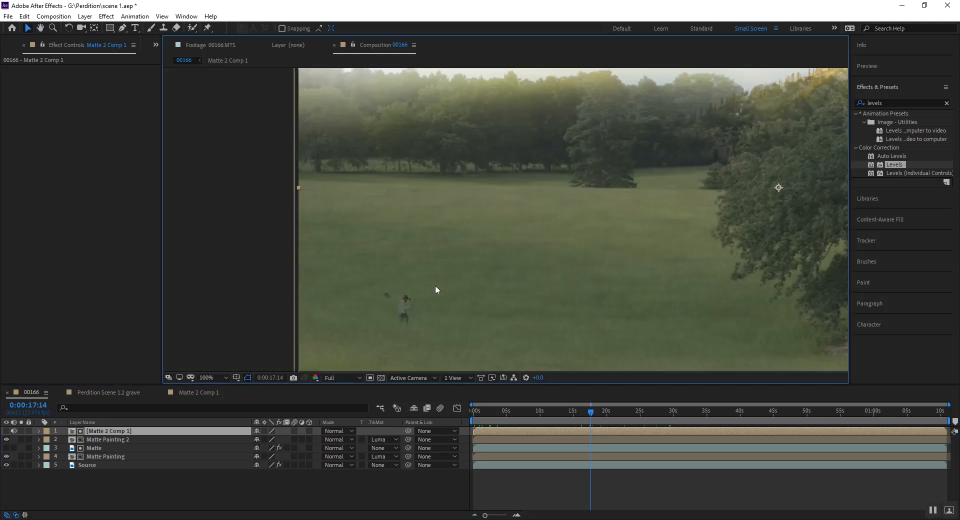
drag(418, 315, 438, 283)
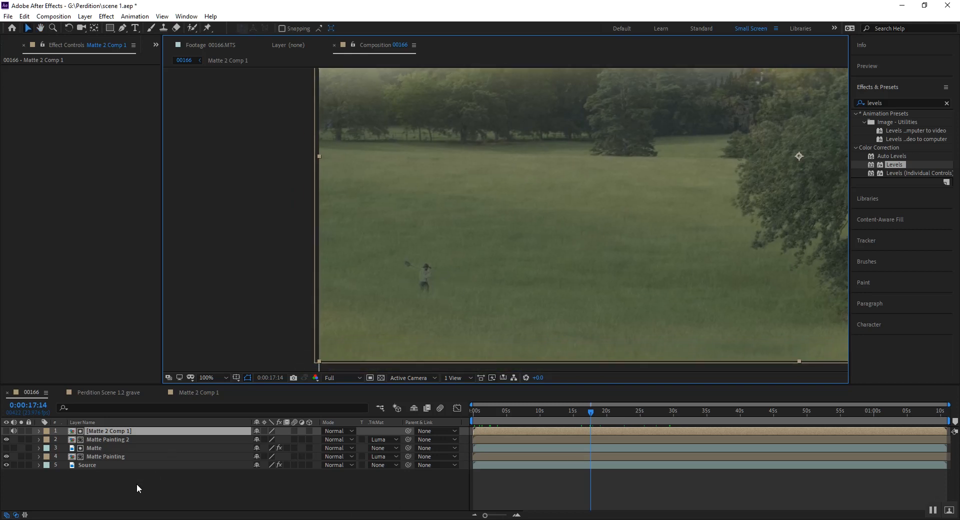
click(124, 465)
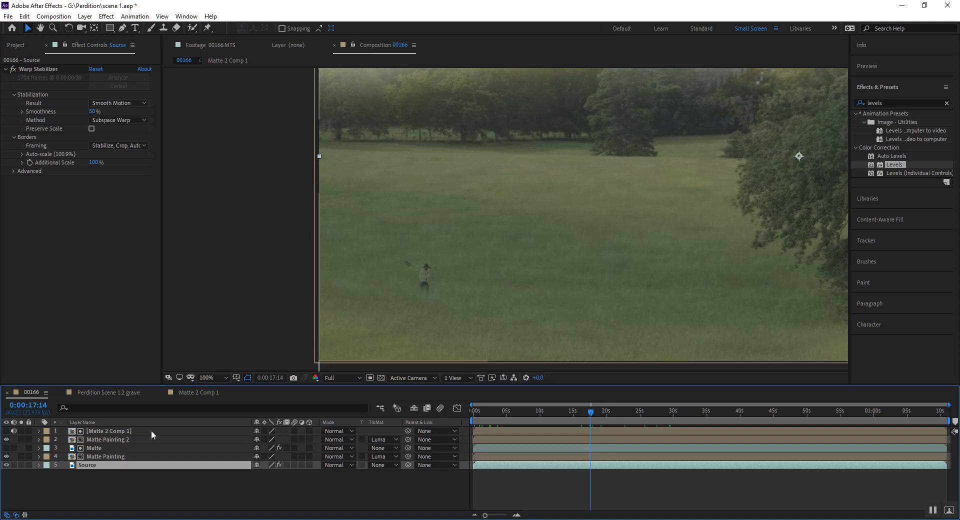
click(136, 438)
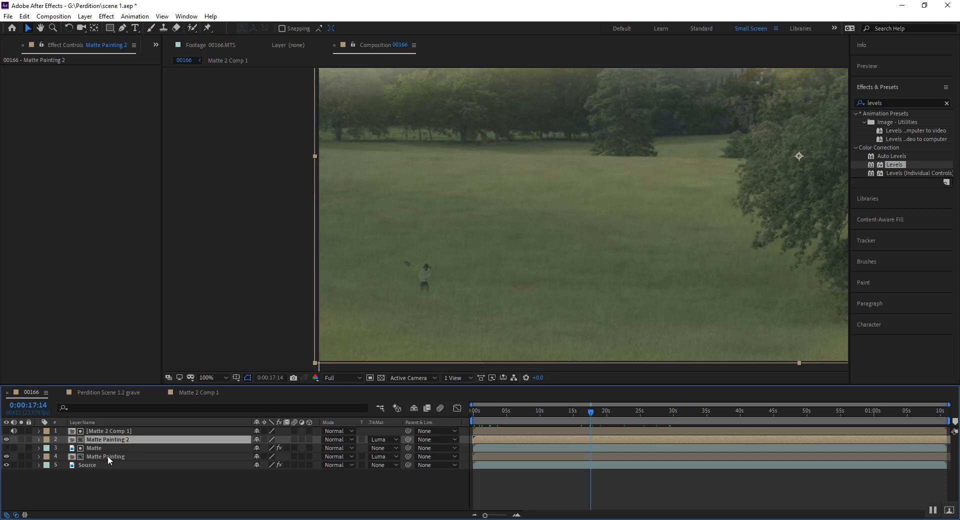
click(119, 457)
click(121, 437)
click(110, 458)
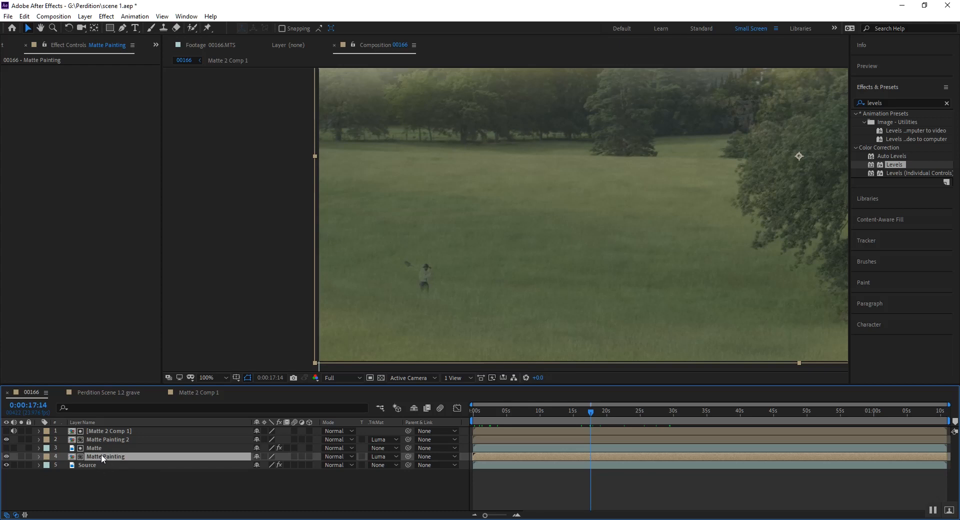
Open the Matte Painting layer's source composition to view the full painting, and return to composition 00166
double_click(101, 454)
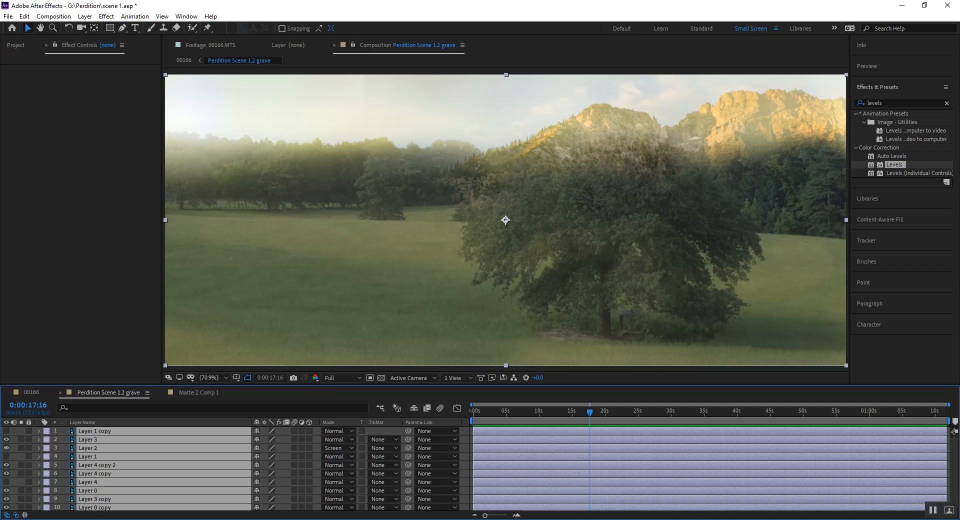
mouse_move(526, 519)
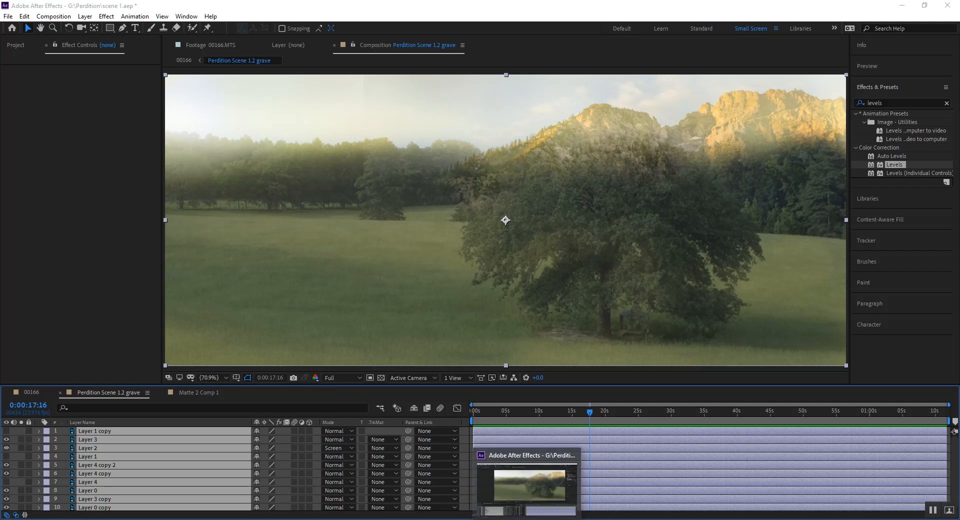
click(526, 519)
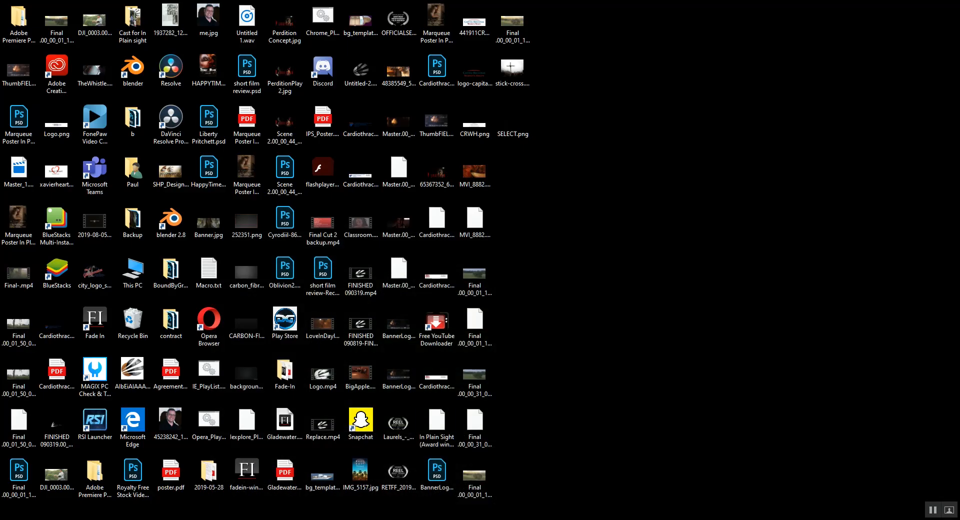
click(526, 519)
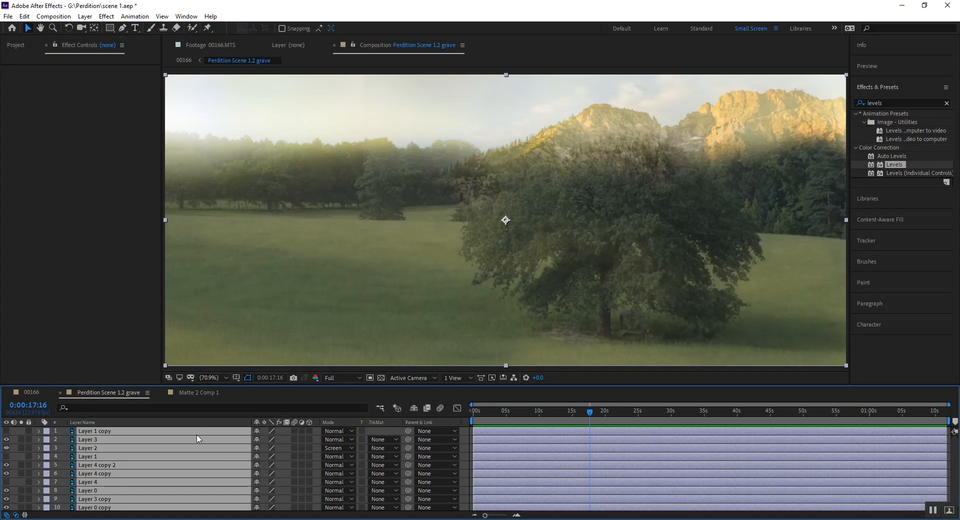
click(29, 392)
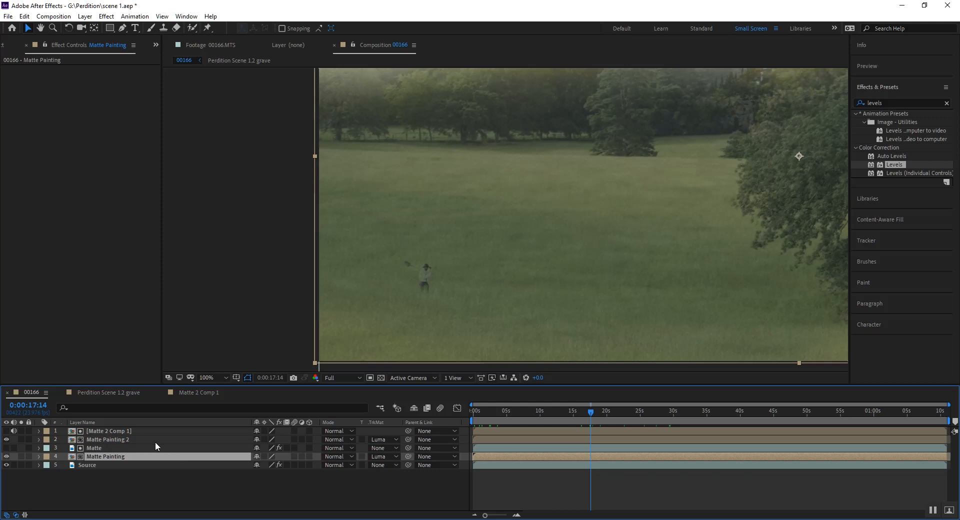
Compare the figure in the field with Matte Painting and Matte Painting 2 each switched off and on
click(7, 457)
click(7, 457)
click(7, 456)
click(7, 456)
click(4, 440)
click(4, 440)
click(5, 440)
click(5, 440)
On Matte Painting, draw the upper edge of a Pen mask across the field, above the figure and through the tree's base, extending past both frame sides
scroll(527, 222, down, 2)
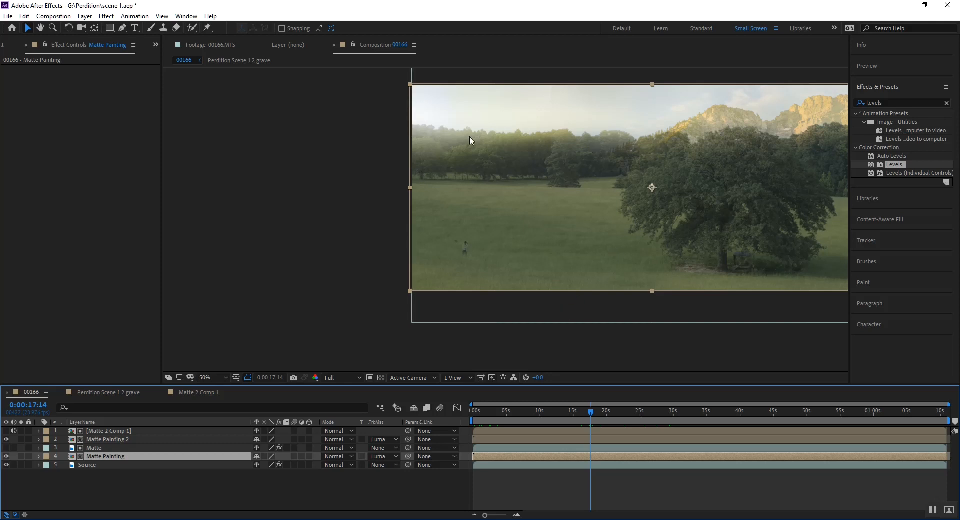
key(h)
drag(722, 172, 586, 215)
key(v)
click(226, 379)
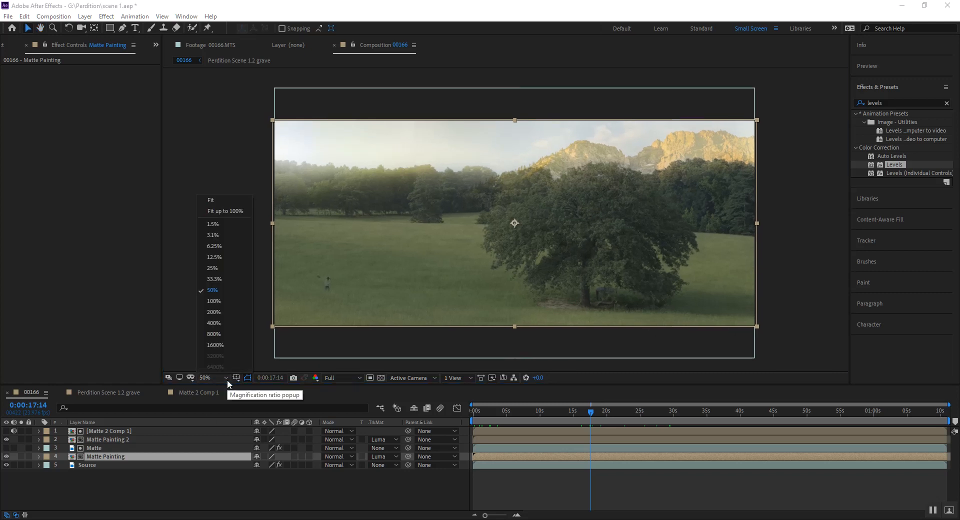
click(220, 204)
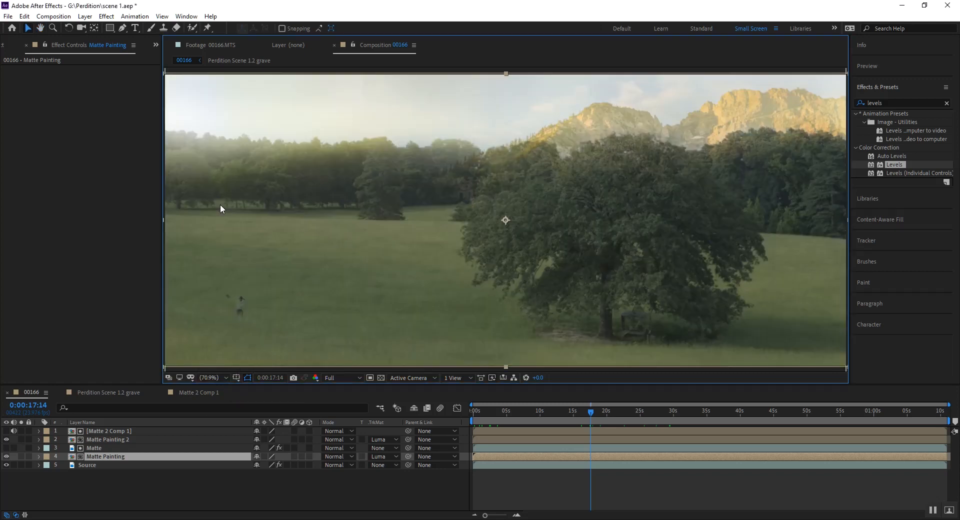
key(comma)
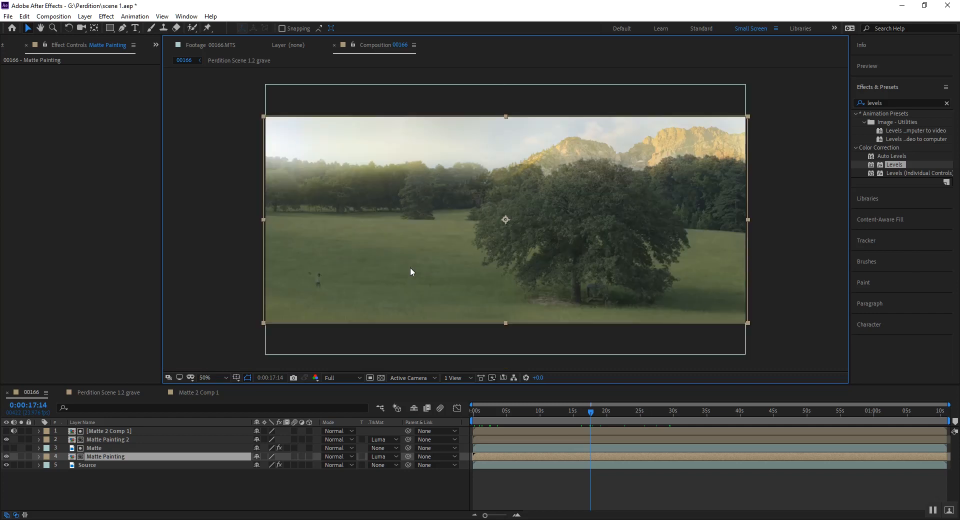
click(139, 458)
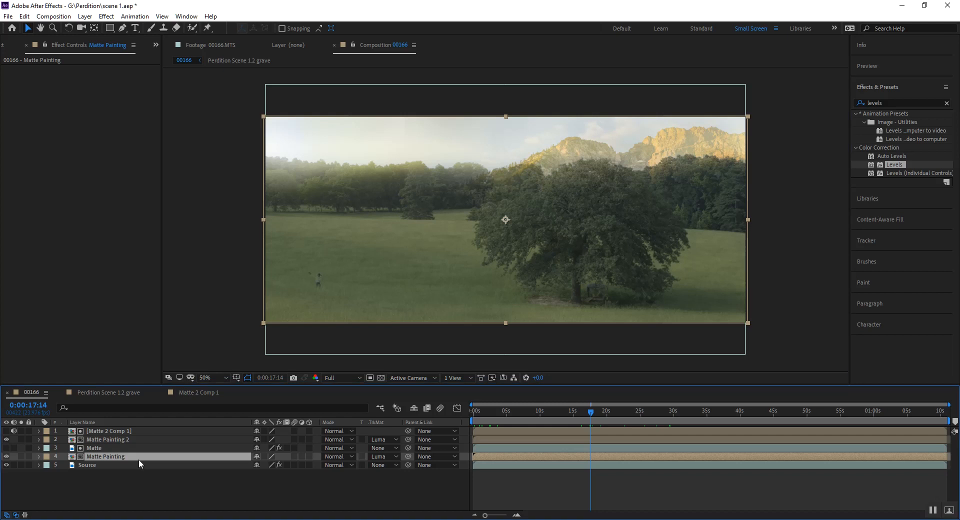
click(122, 28)
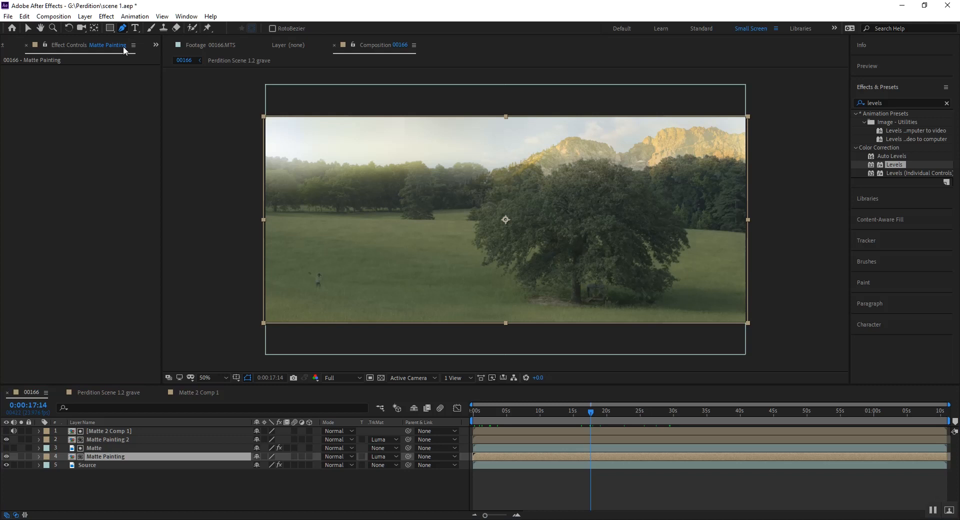
click(236, 259)
drag(328, 265, 340, 266)
drag(449, 273, 463, 276)
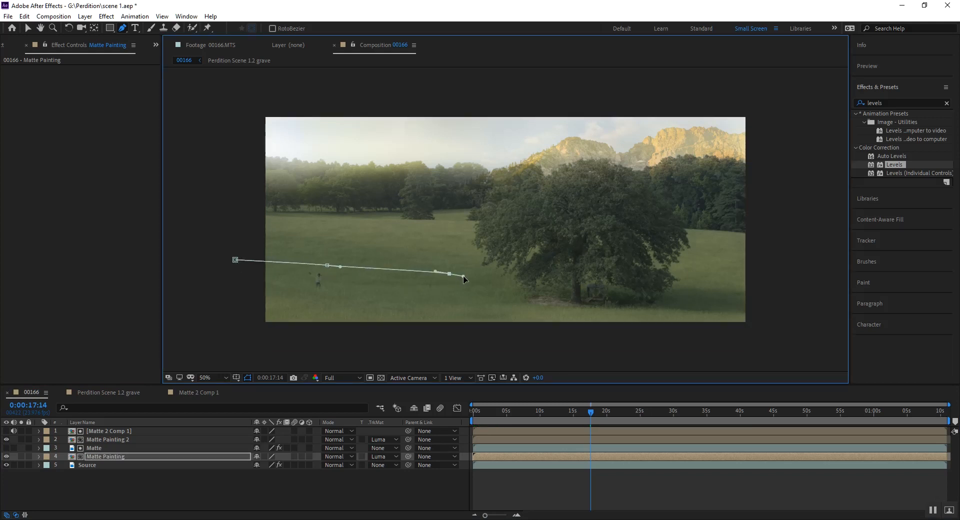
drag(546, 276, 560, 283)
click(623, 285)
drag(627, 291, 633, 290)
click(765, 293)
Run the mask's lower edge back across the foreground grass below the tree and figure, and close the path at its starting point
drag(781, 312, 774, 316)
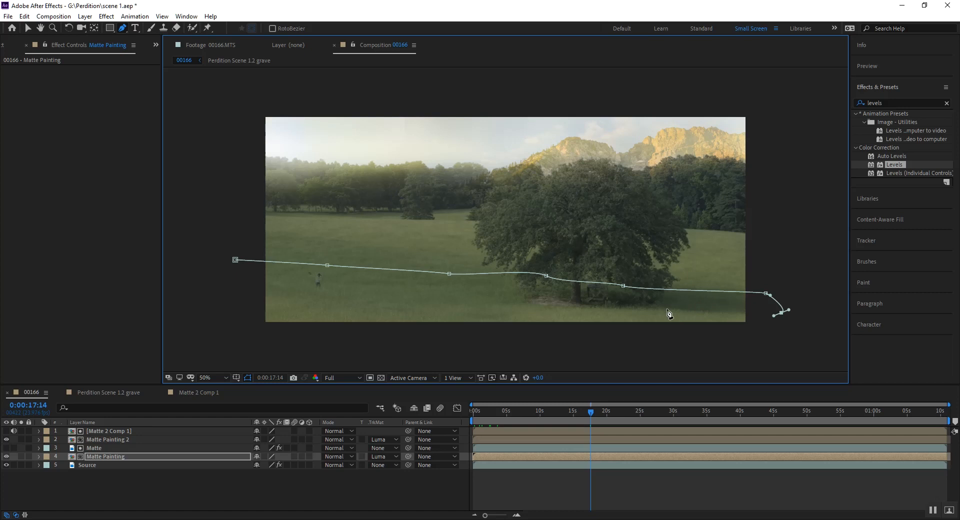
drag(614, 308, 608, 309)
drag(533, 310, 472, 311)
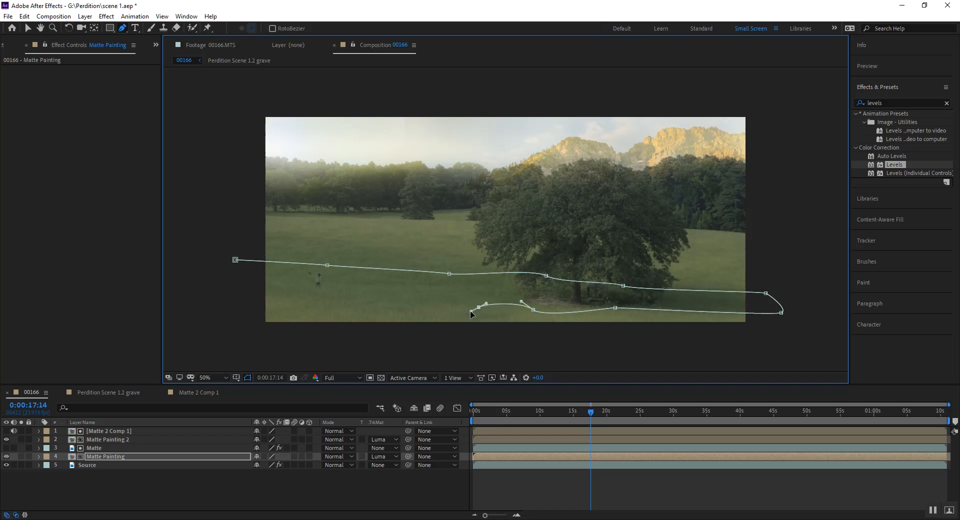
drag(375, 312, 355, 308)
drag(249, 308, 229, 296)
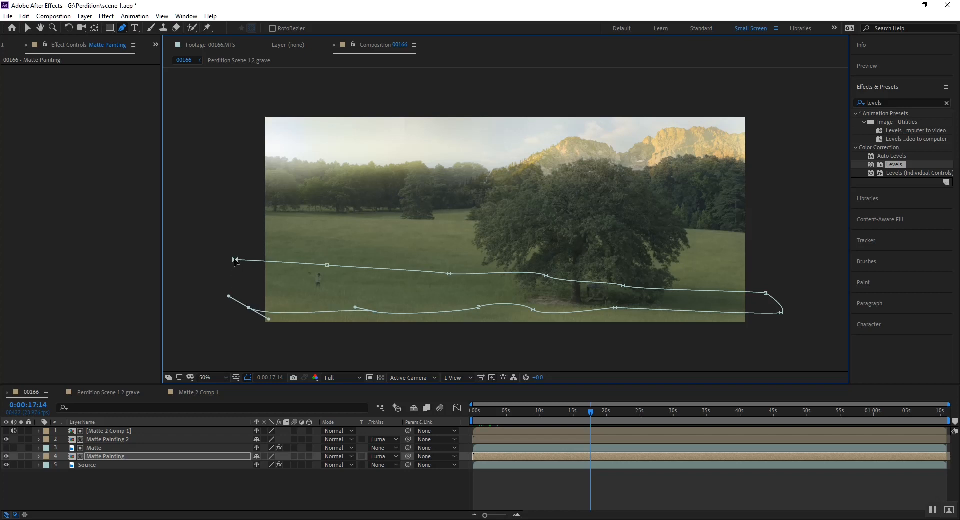
click(235, 260)
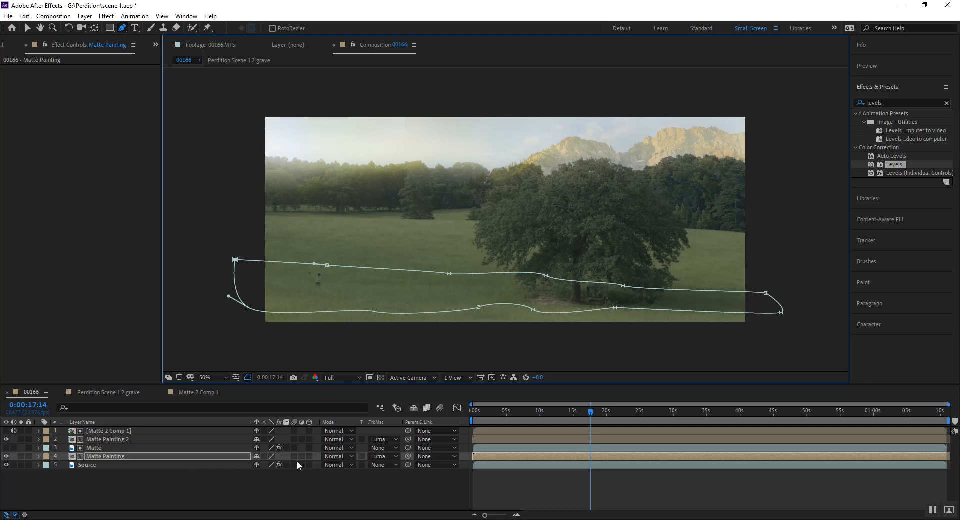
Invert Mask 1 on Matte Painting so the painting is cut out around the figure
click(39, 457)
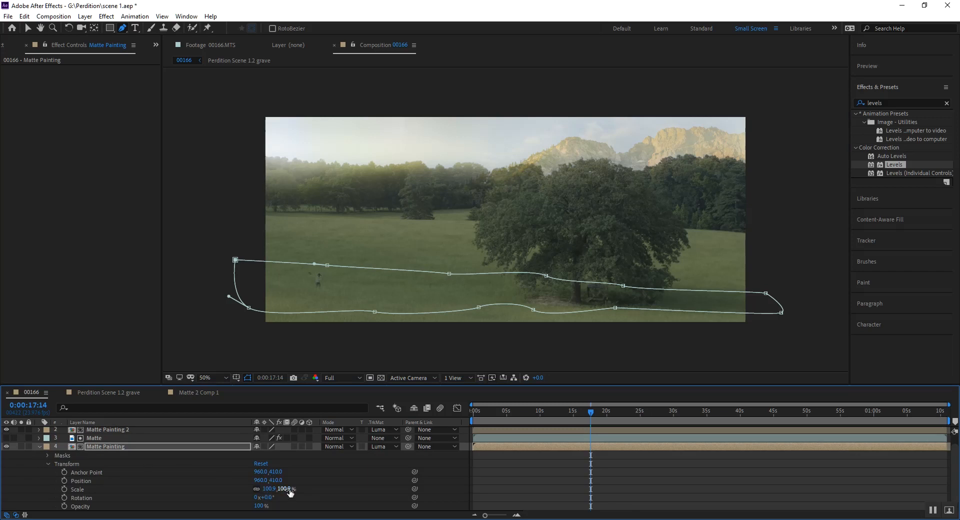
click(47, 455)
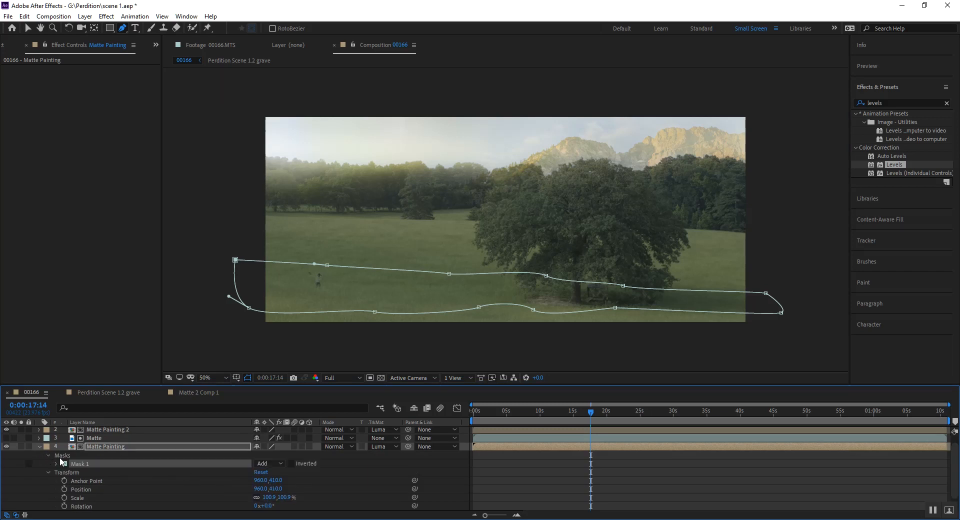
click(291, 463)
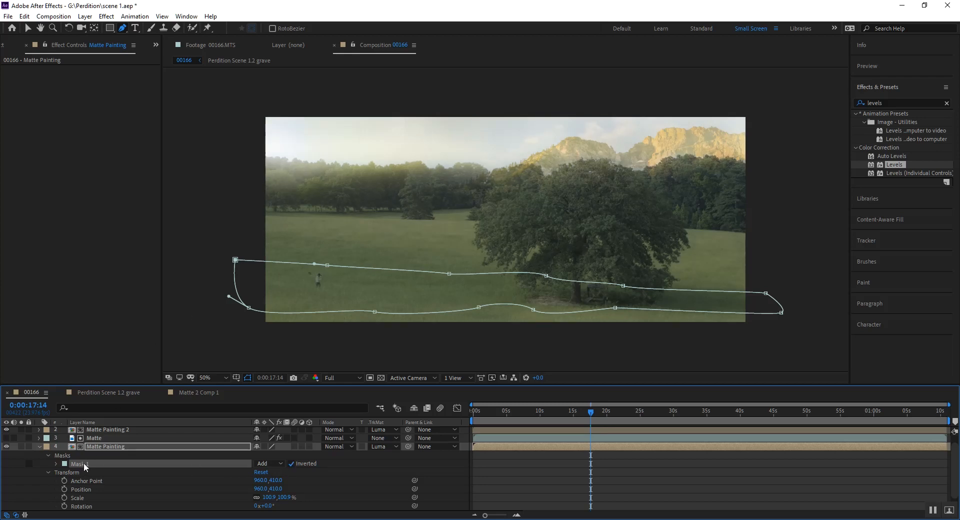
Copy Mask 1 from Matte Painting onto Matte Painting 2 and set the copy to Inverted
click(39, 429)
click(104, 429)
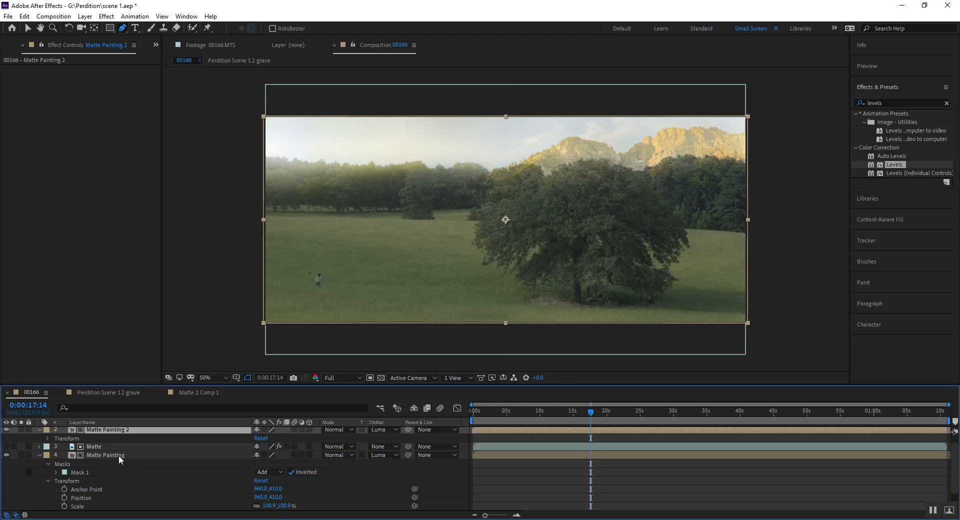
key(ctrl+v)
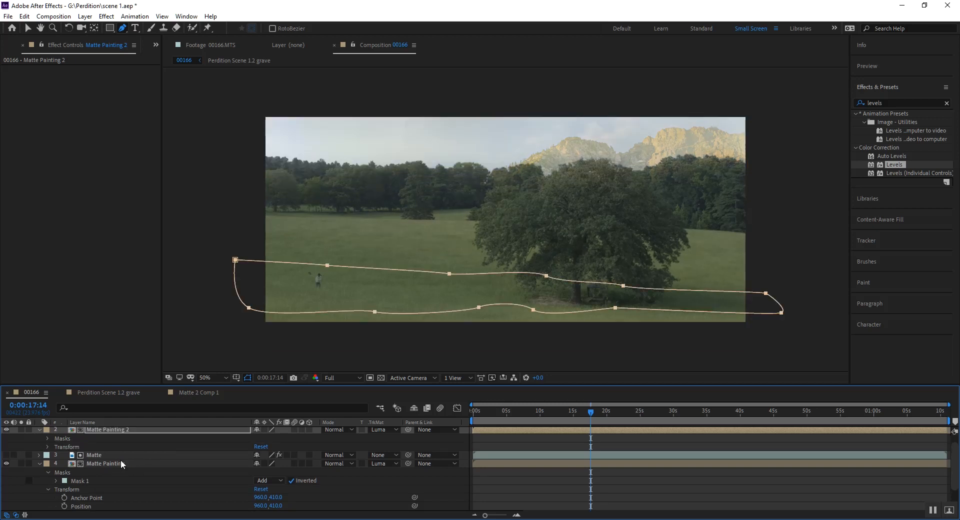
click(47, 438)
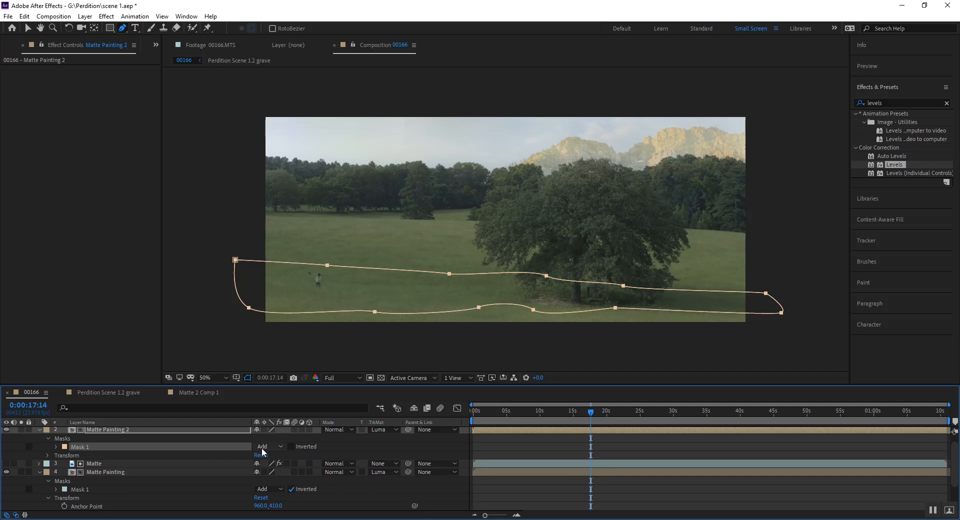
click(290, 446)
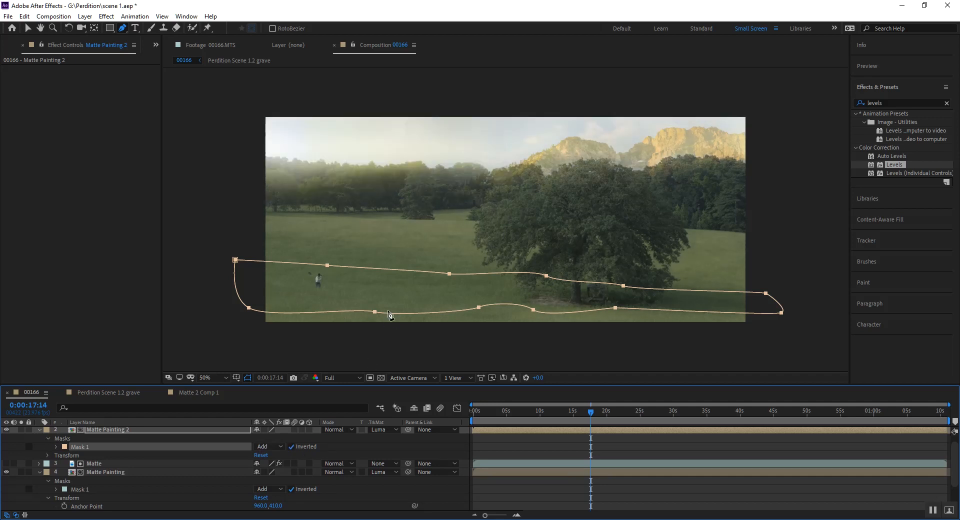
Examine the mask edges around the figure and below the large tree at 100% magnification
key(period)
drag(290, 347, 533, 231)
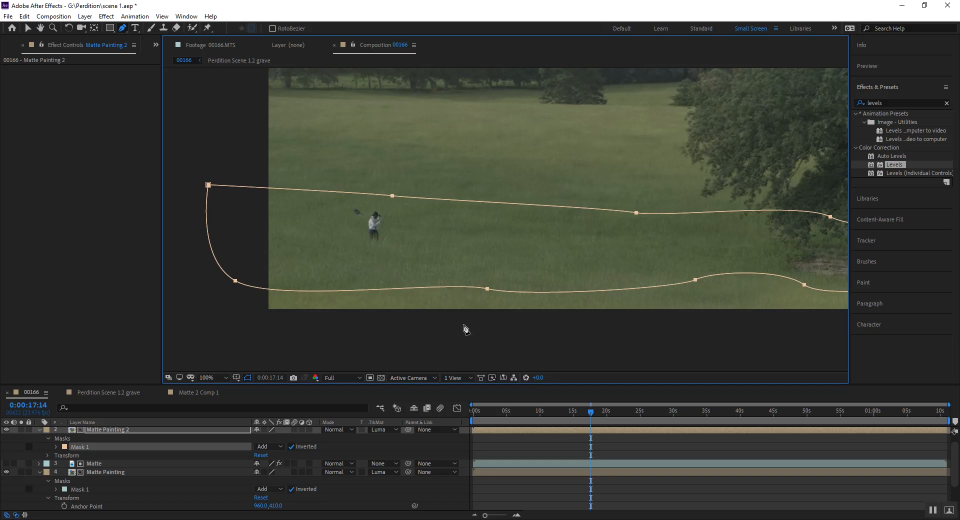
click(196, 446)
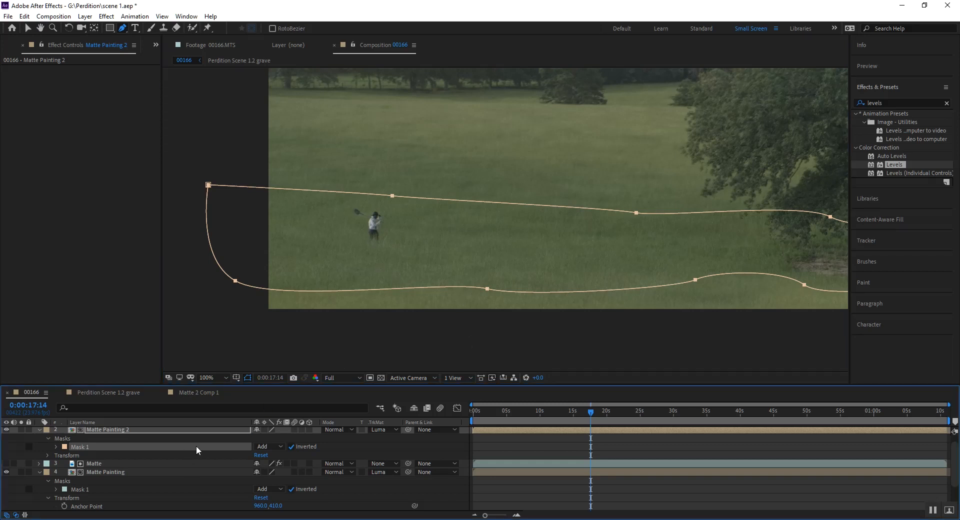
key(v)
click(193, 296)
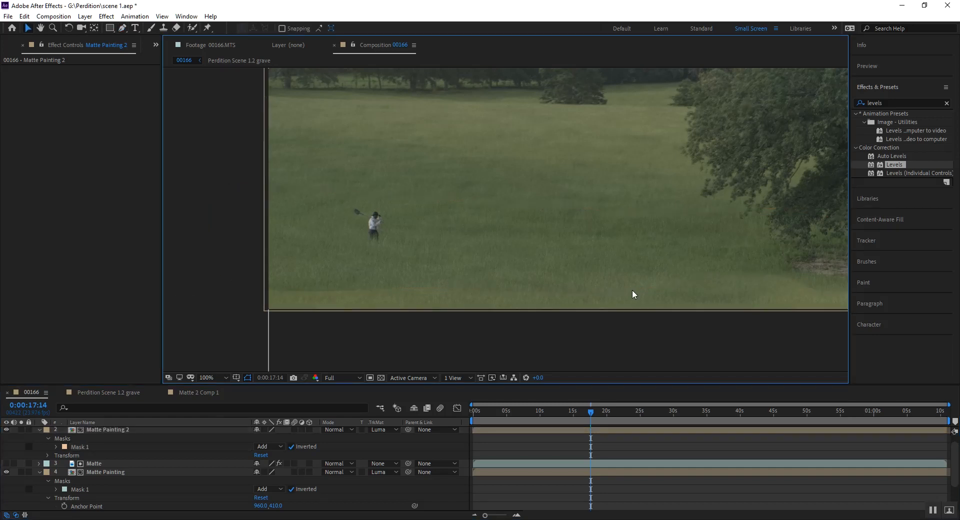
key(h)
drag(784, 294, 418, 275)
key(v)
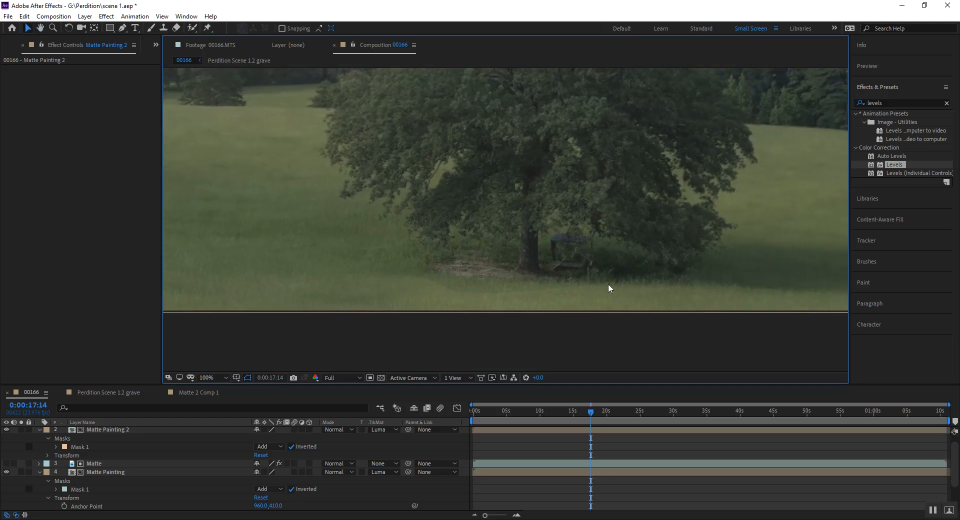
Set the Mask Feather of Mask 1 on both Matte Painting and Matte Painting 2 to 48 pixels
click(95, 447)
key(f)
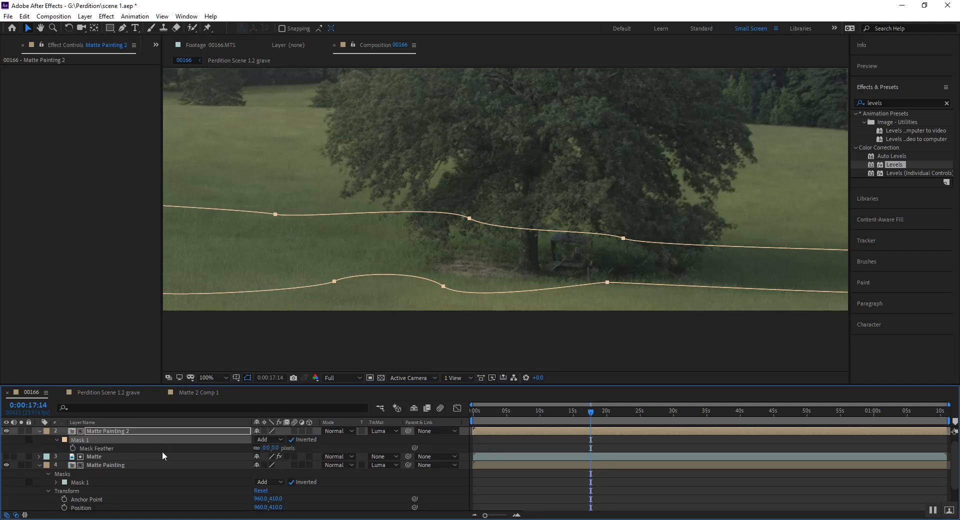
ctrl+click(118, 483)
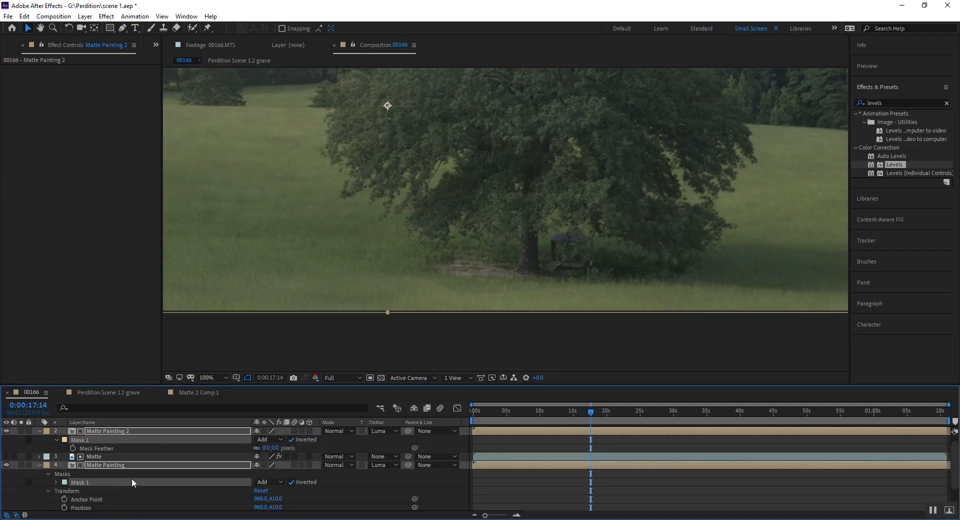
key(f)
key(f)
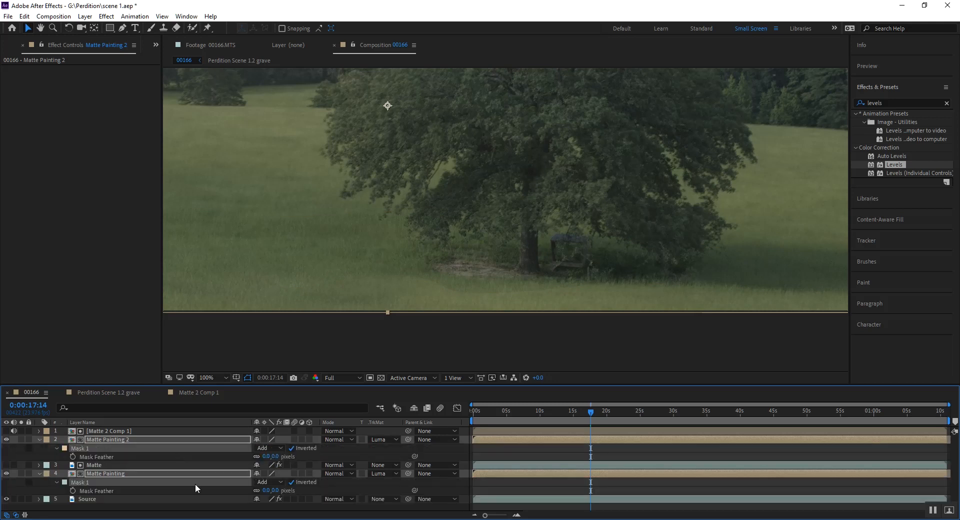
drag(269, 490, 292, 490)
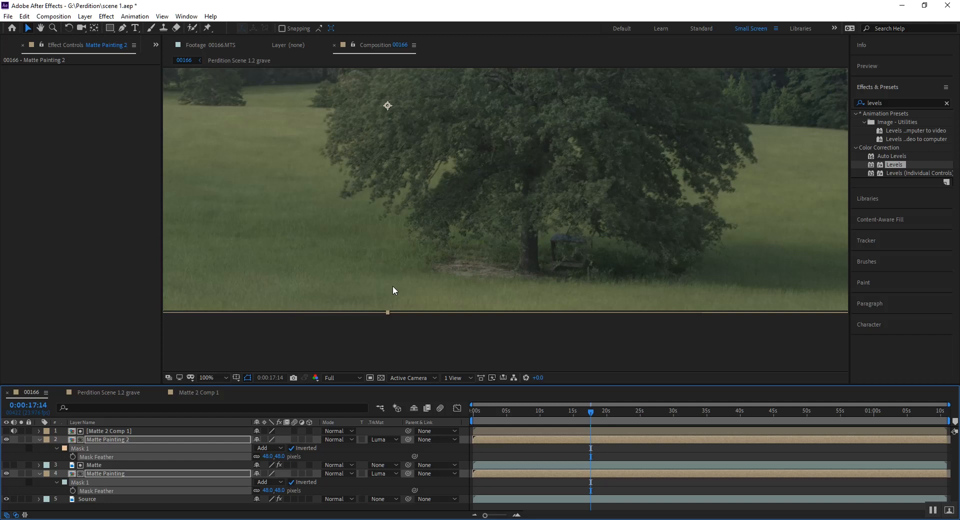
key(comma)
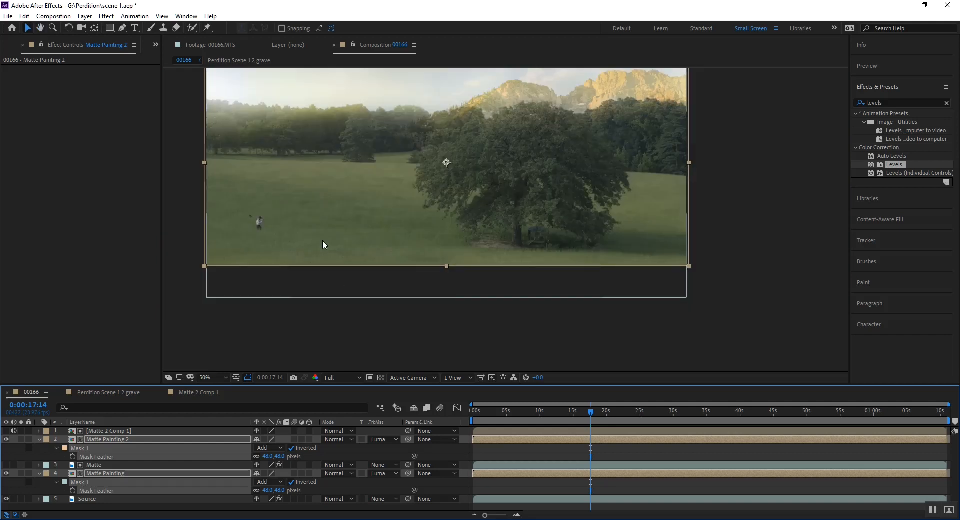
Play back the masked composite from 0:00:17:14 and set the preview resolution to Quarter
drag(345, 115, 419, 171)
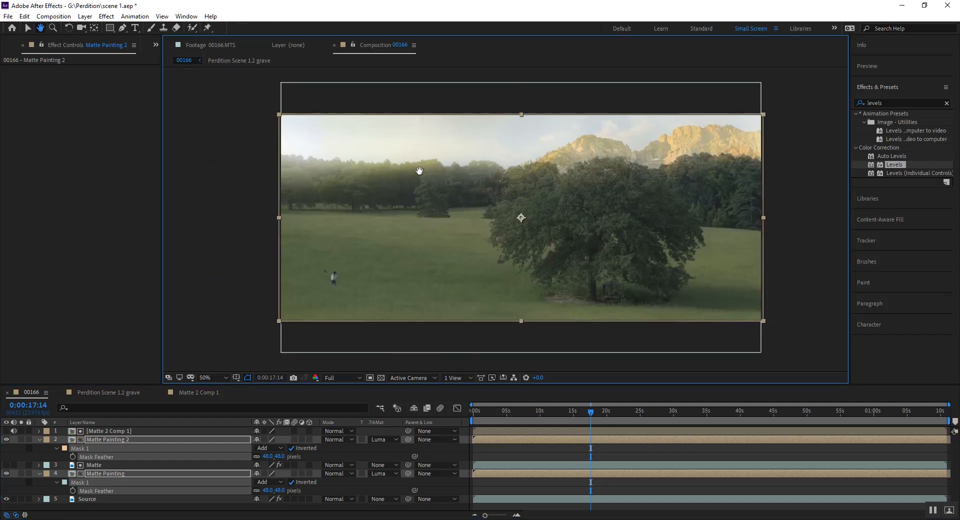
key(v)
key(space)
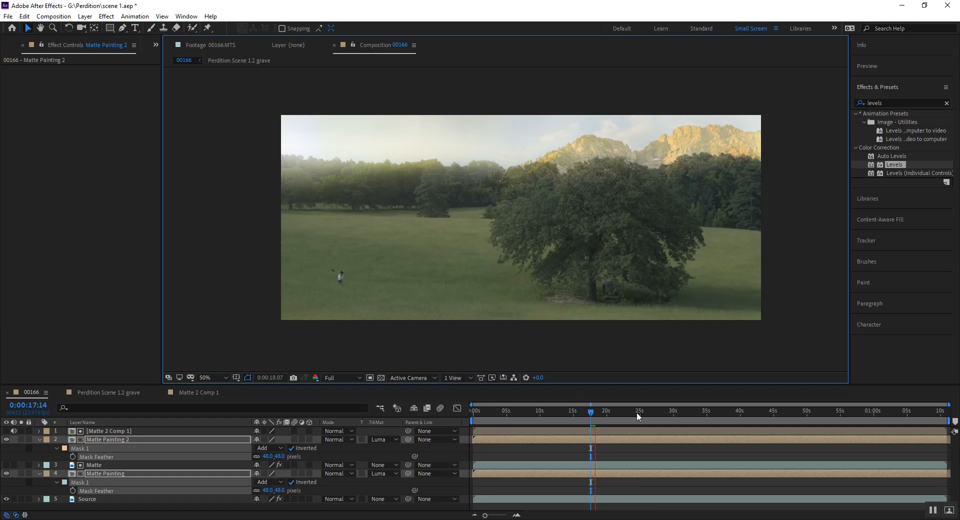
key(space)
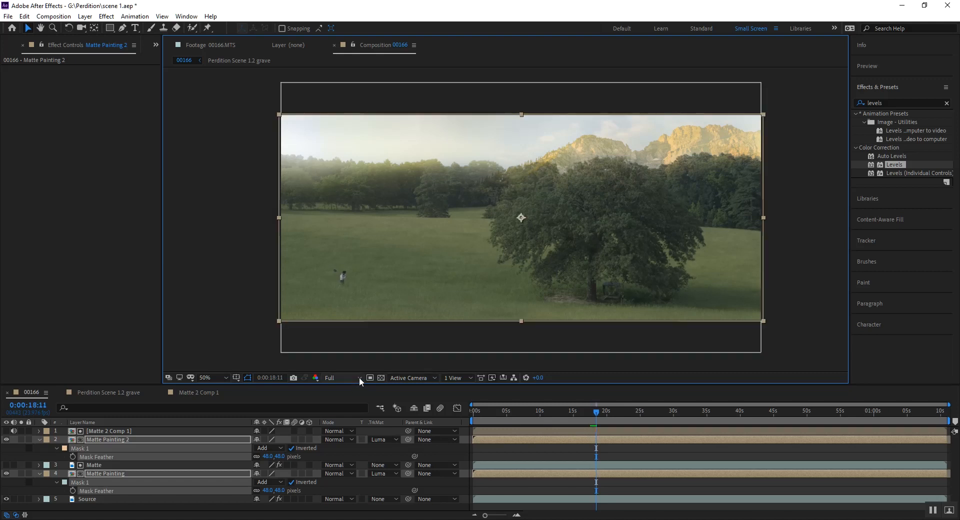
click(358, 377)
click(349, 432)
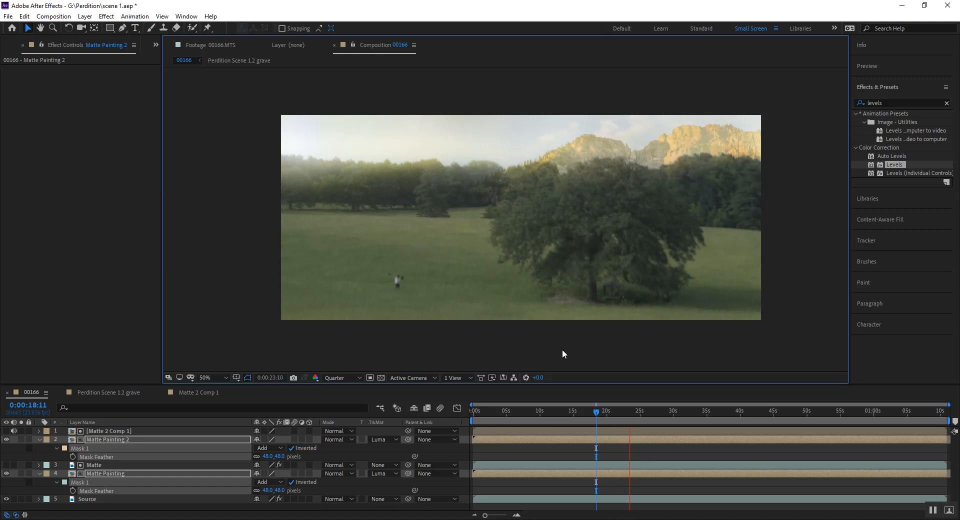
Return the preview resolution to Full and play back the composite from 0:00:23:18
click(347, 377)
click(343, 403)
key(ctrl+shift+h)
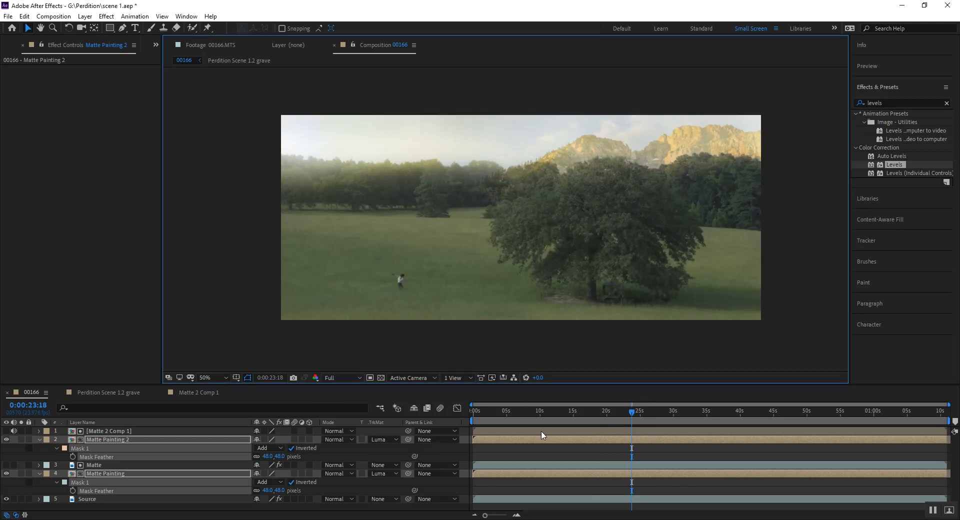
key(space)
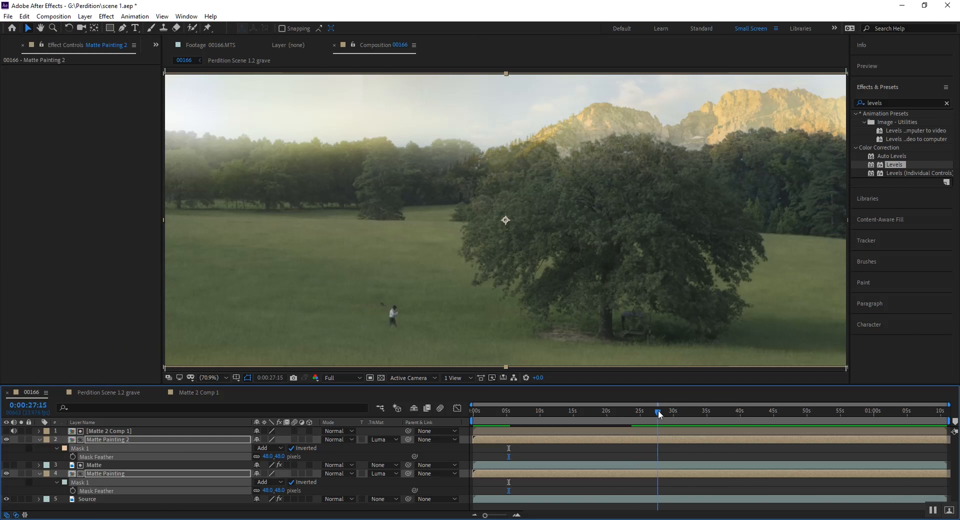
Play the composite from 0:00:25:19 at 400% magnification to examine the mask around the figure walking in the field
drag(466, 410, 440, 415)
key(space)
key(space)
key(period)
key(period)
key(period)
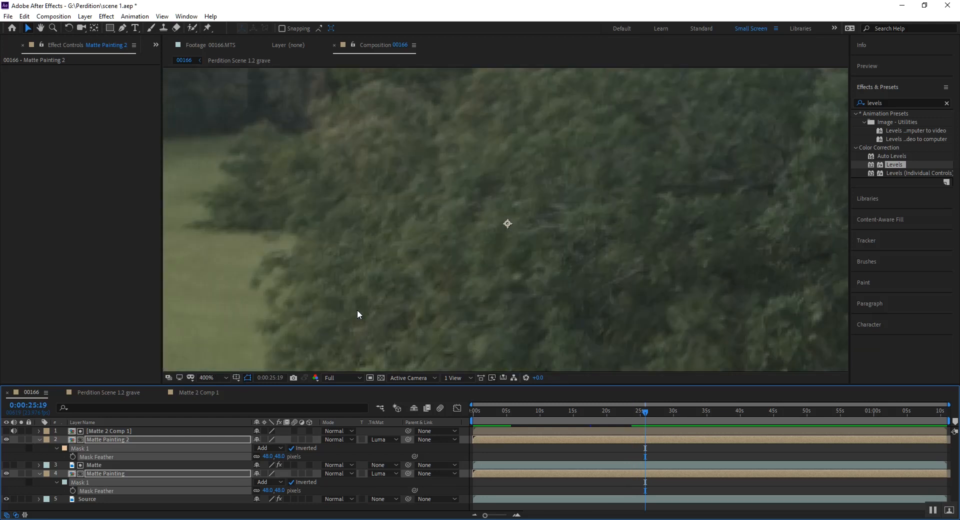
key(h)
drag(307, 321, 571, 116)
drag(351, 277, 505, 129)
key(v)
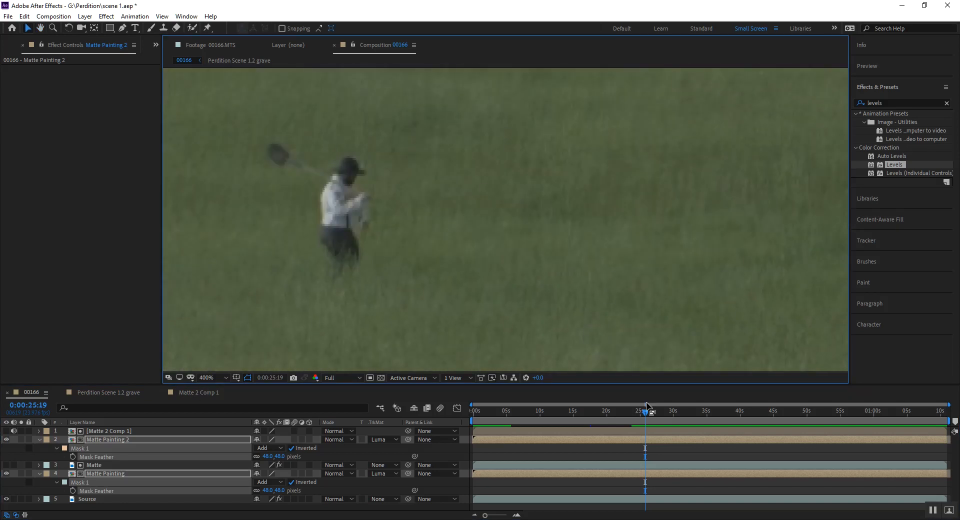
key(space)
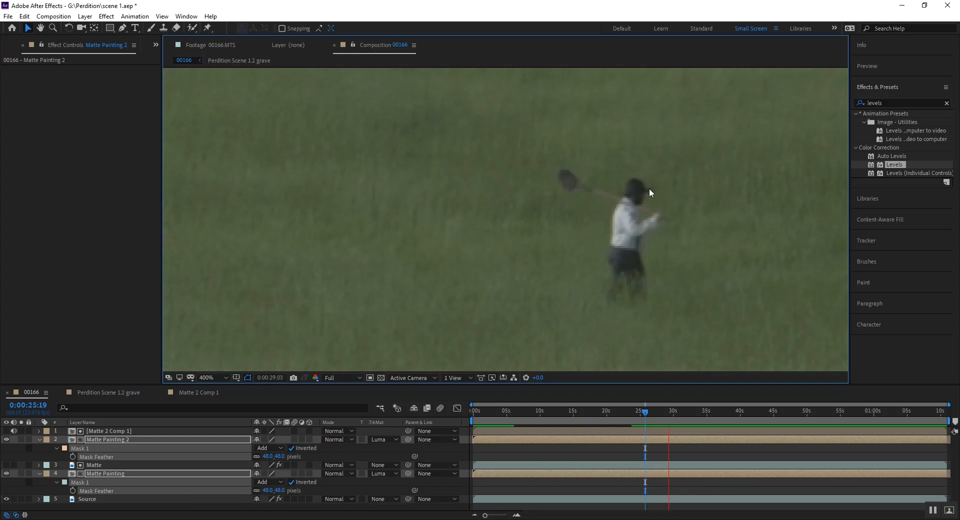
Examine the whole composite during playback as the figure walks toward the large tree, and stop at 0:00:52:11
scroll(773, 262, down, 4)
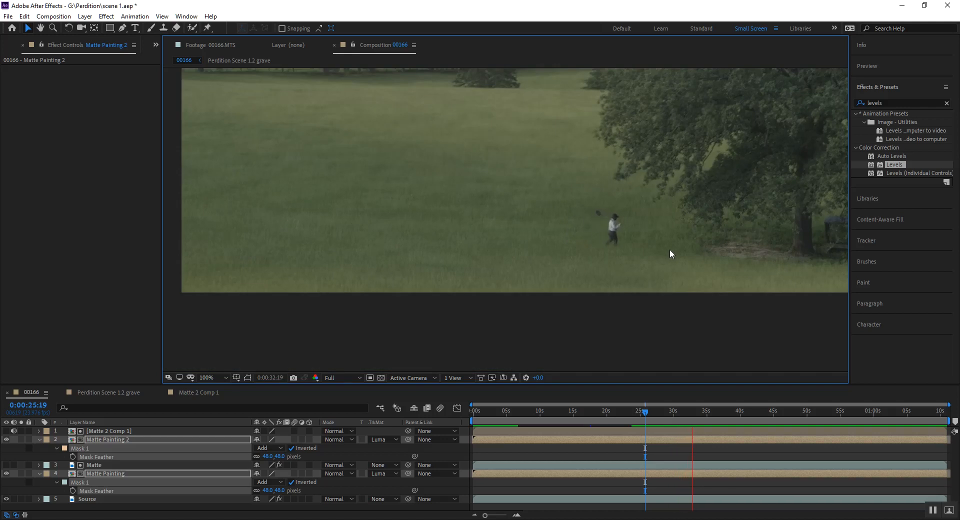
key(h)
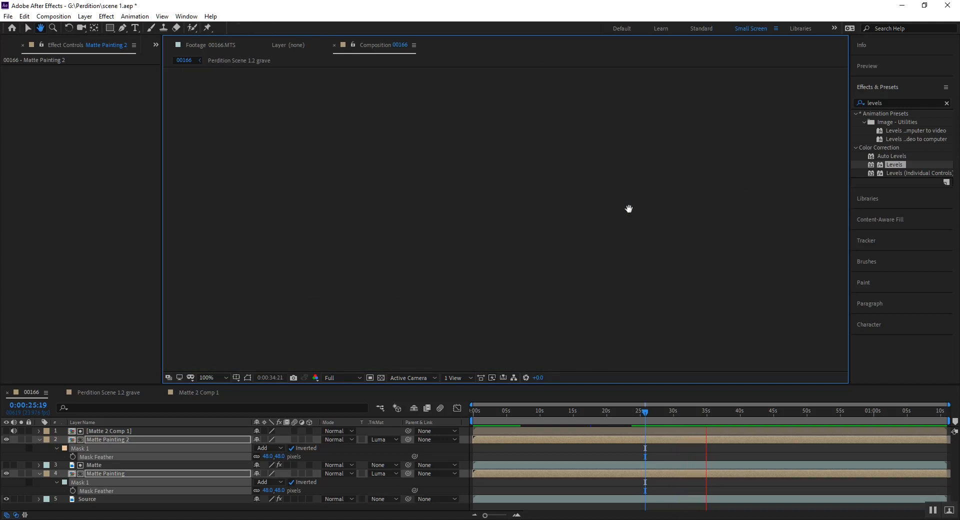
key(v)
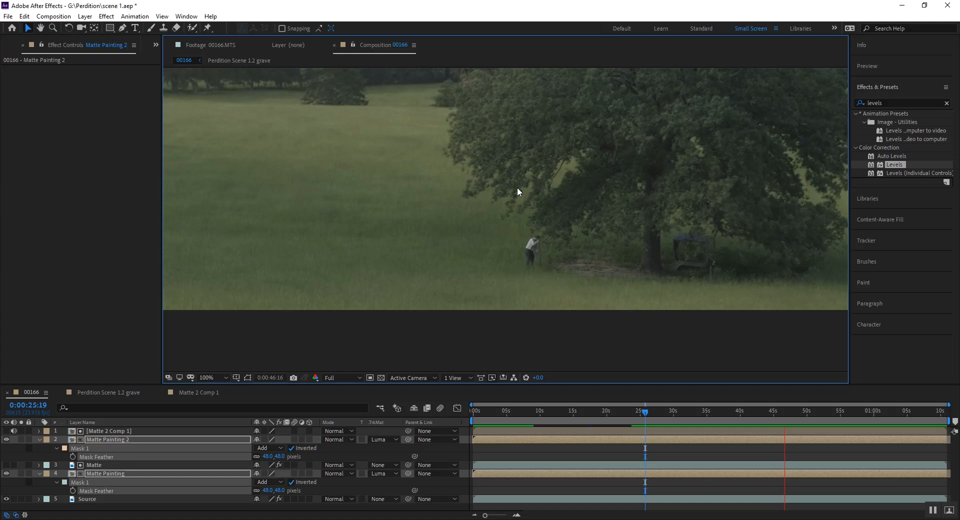
scroll(517, 187, down, 2)
key(h)
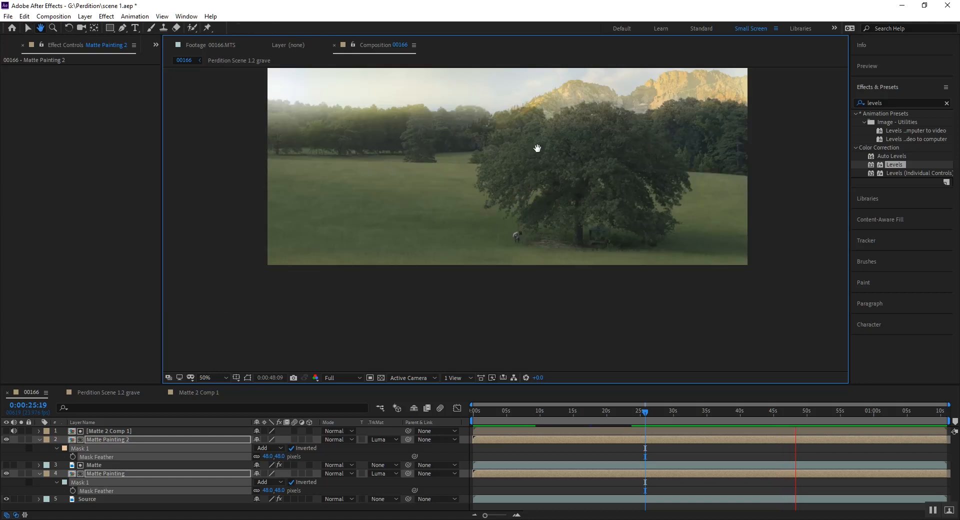
key(v)
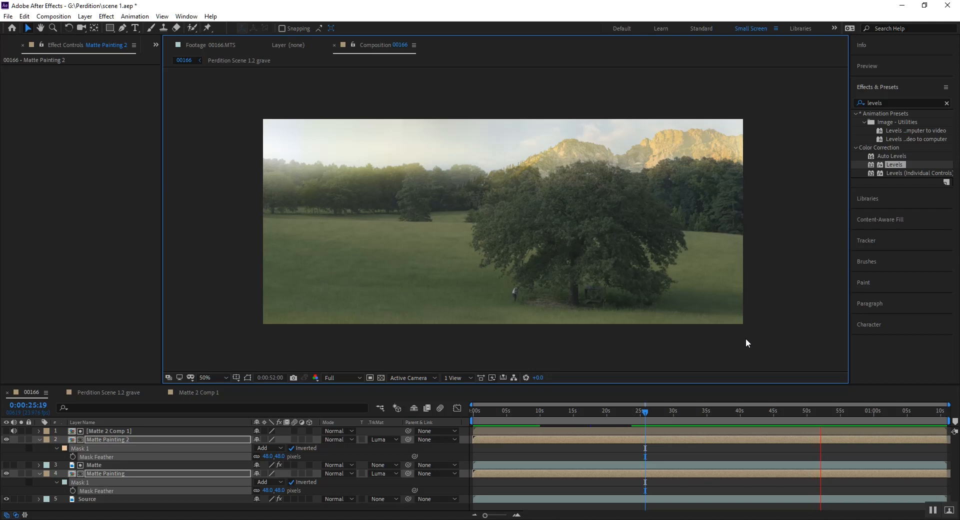
key(space)
Play back the area beside the large tree at 100% from 0:00:52:11 to check the figure, stopping at 0:00:57:04
scroll(509, 273, up, 1)
key(h)
drag(527, 292, 556, 206)
key(v)
key(space)
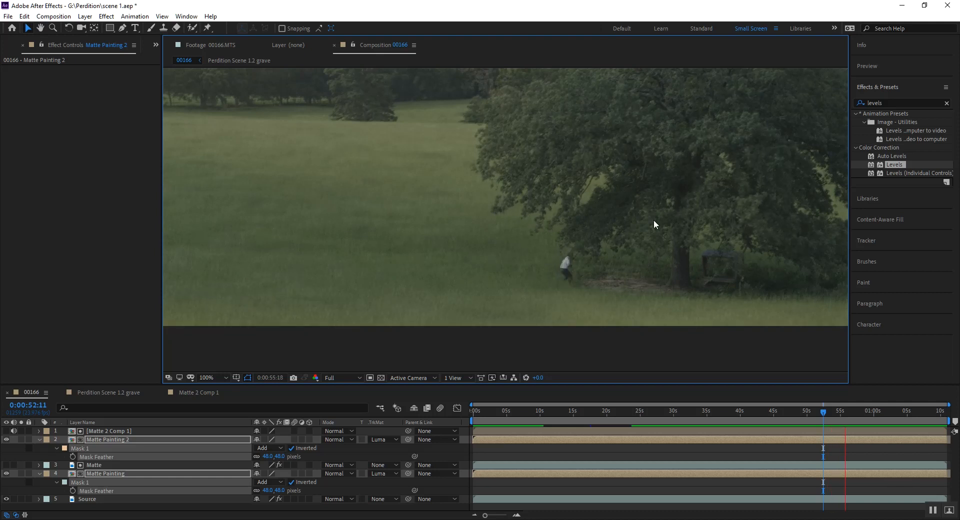
key(space)
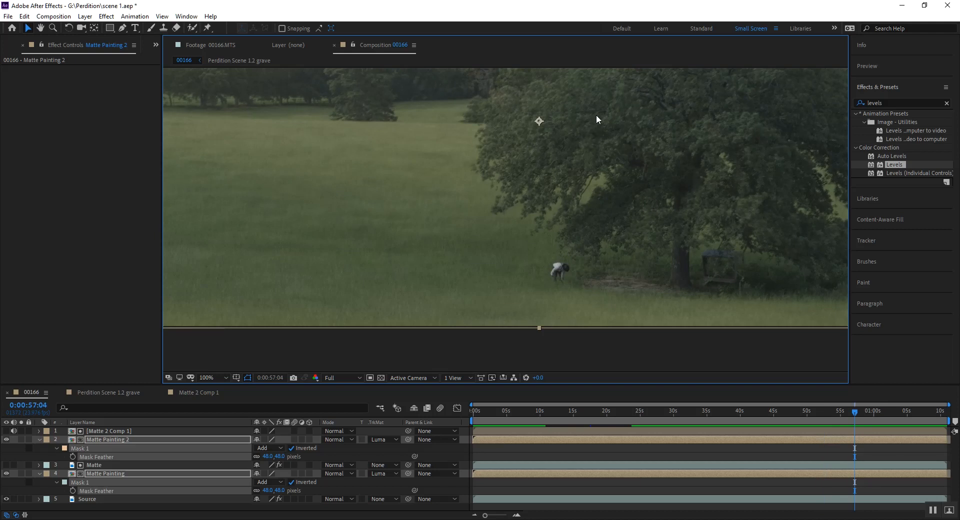
Hide both matte painting layers to compare the sky and treeline with the source footage, and show the layers again
key(h)
drag(561, 94, 571, 276)
key(v)
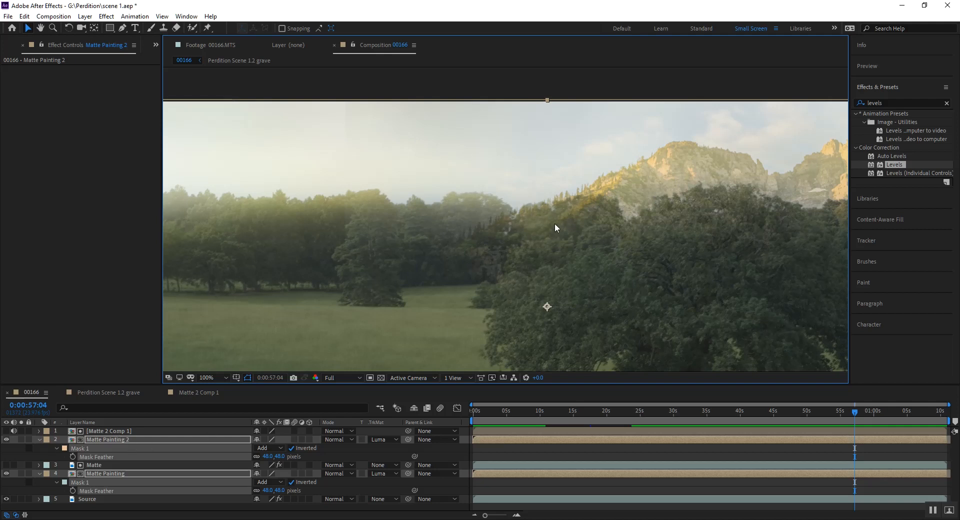
click(115, 440)
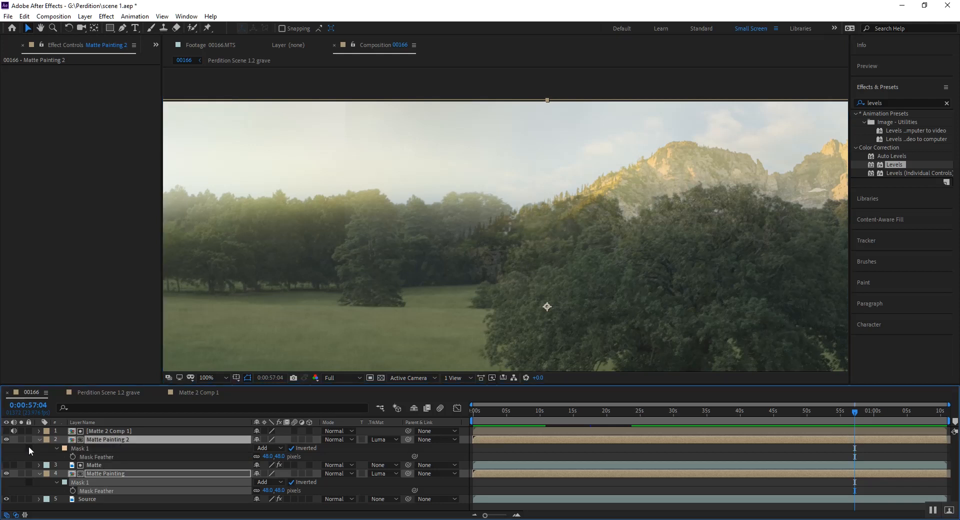
click(5, 439)
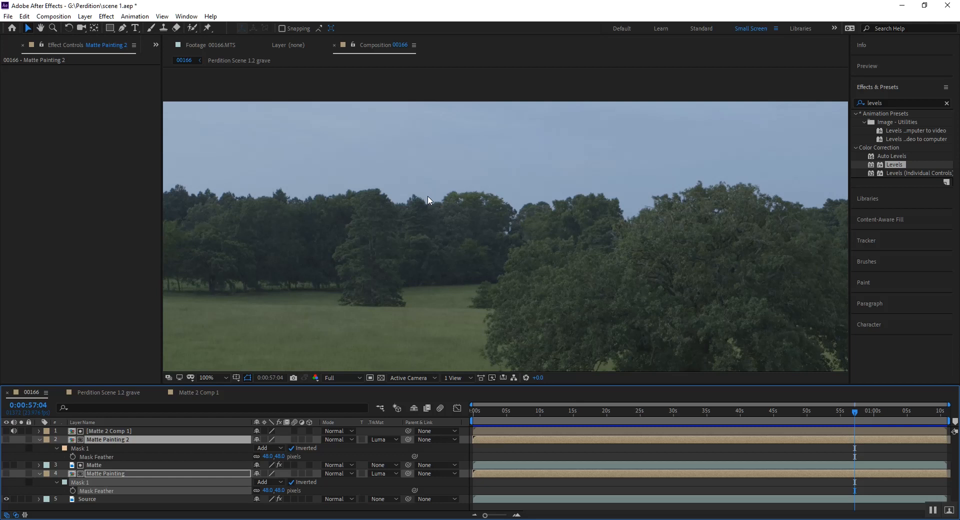
click(6, 439)
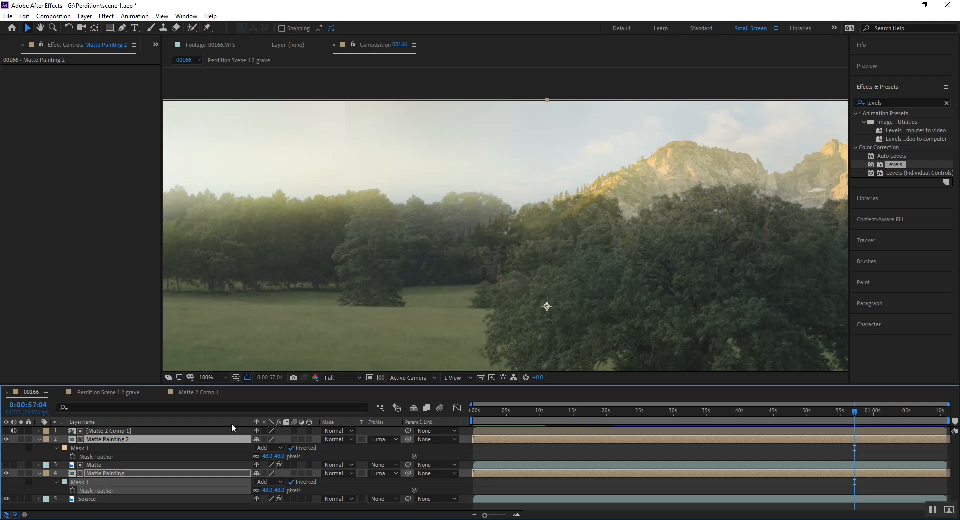
In Matte 2 Comp 1, raise the point of Adjustment Layer 1's Mask 1 beside the large tree and set Mask Feather to 158 pixels
click(180, 431)
click(182, 390)
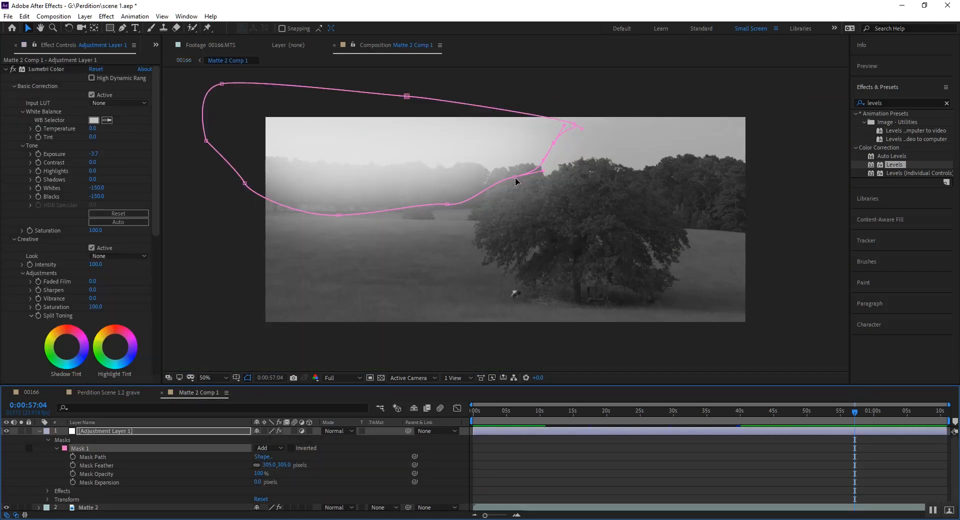
mouse_move(515, 178)
mouse_down()
mouse_move(494, 156)
mouse_move(523, 168)
mouse_up()
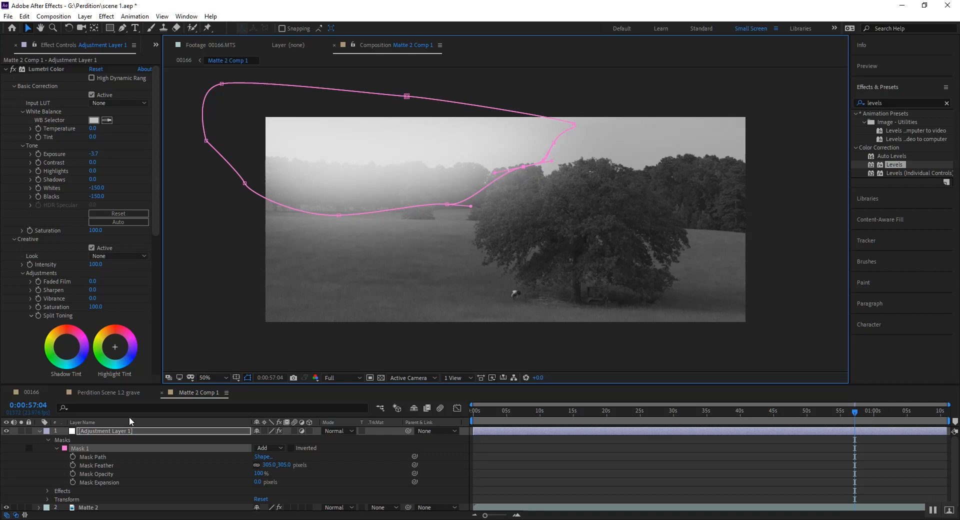
drag(267, 465, 191, 465)
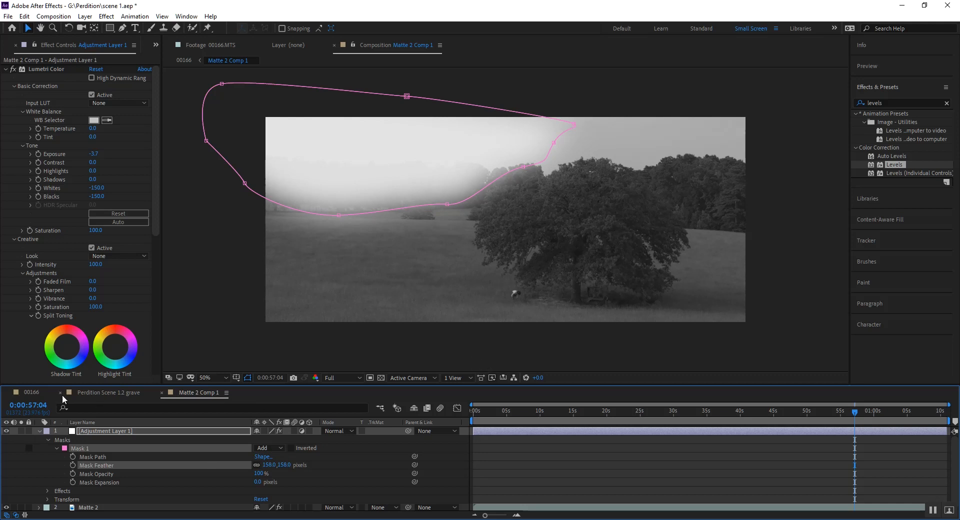
click(35, 391)
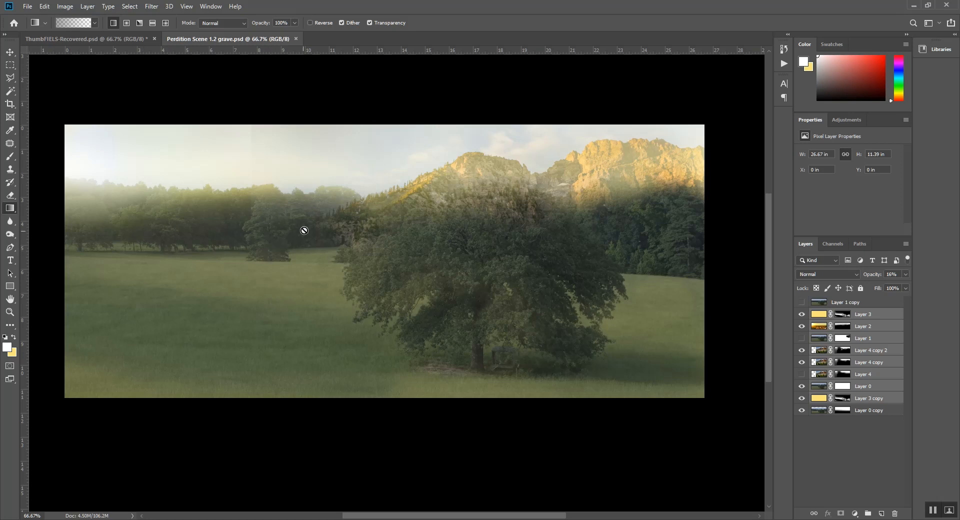
In Photoshop, examine where the mountain slope meets the distant trees in Perdition Scene 1.2 grave.psd at 300% magnification
key(b)
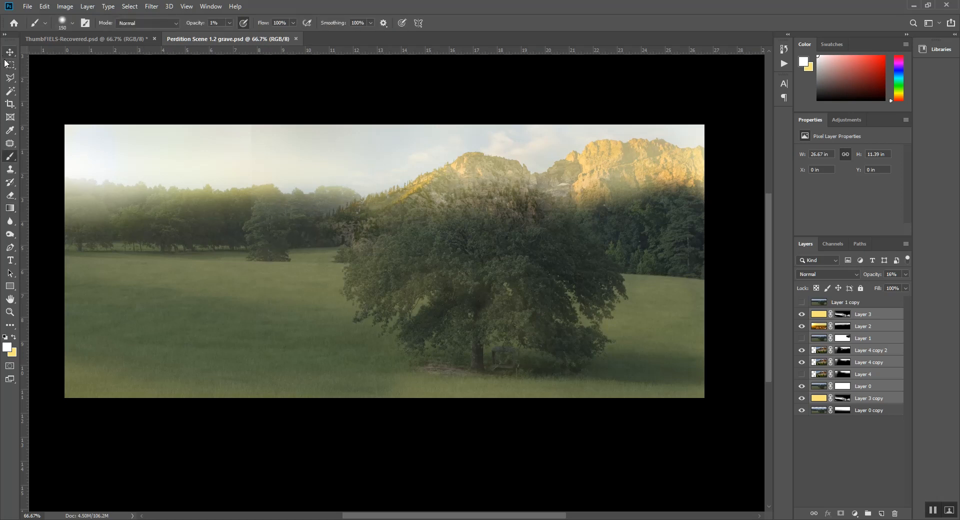
click(11, 53)
drag(324, 206, 399, 265)
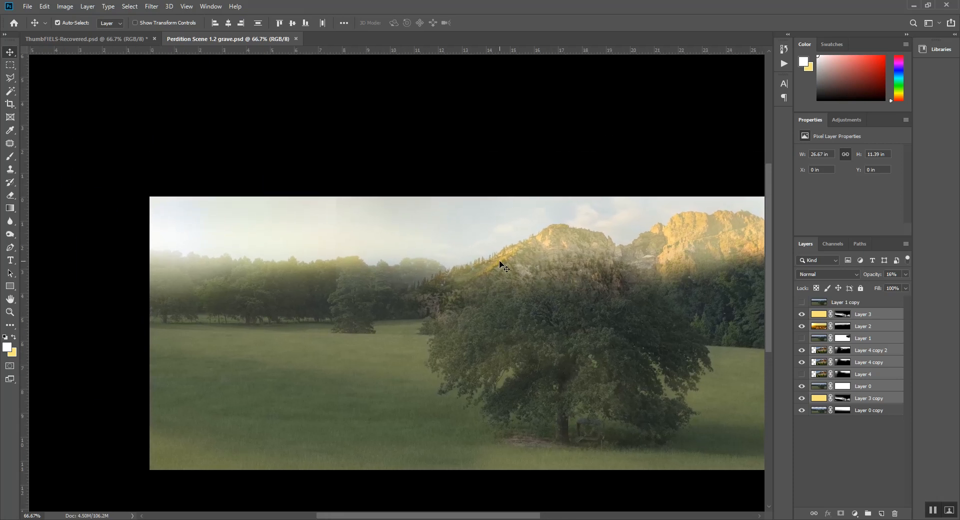
key(z)
key(alt)
alt+click(445, 284)
drag(392, 282, 433, 283)
key(space)
drag(293, 168, 589, 411)
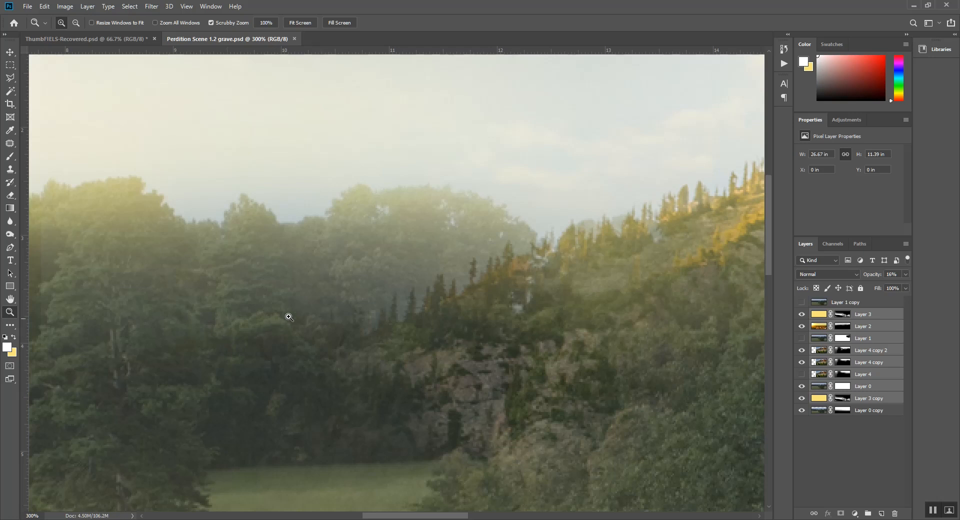
Switch back to After Effects and examine the same slope and treeline transition in composition 00166 at up to 400% magnification
key(alt+Tab)
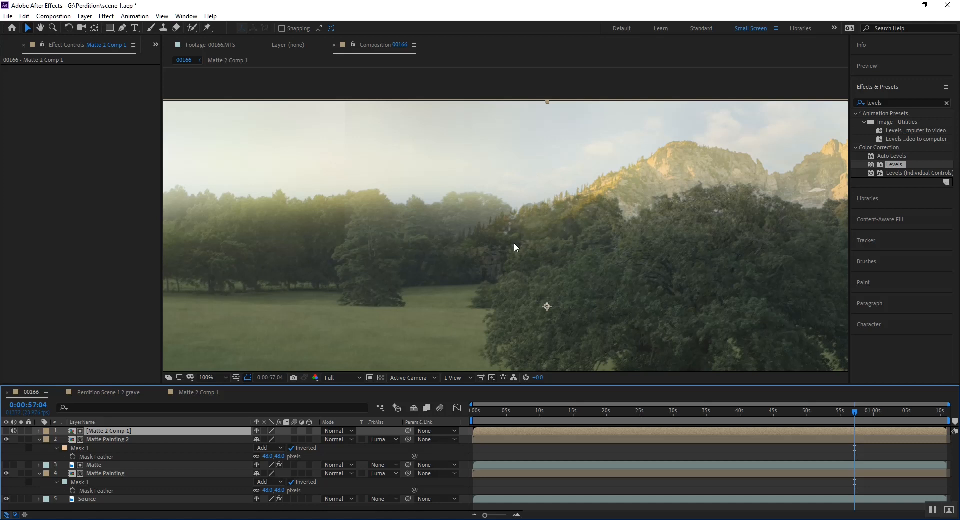
scroll(514, 241, up, 4)
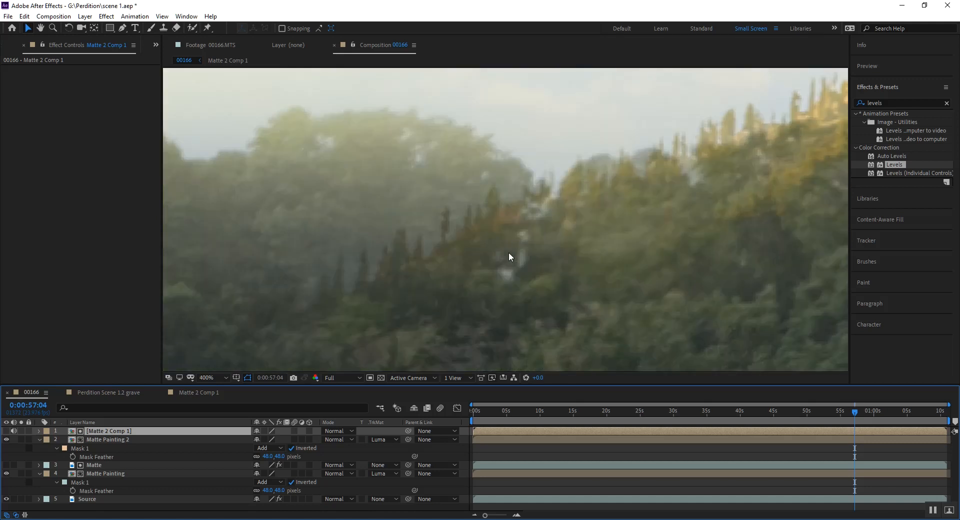
scroll(508, 252, down, 2)
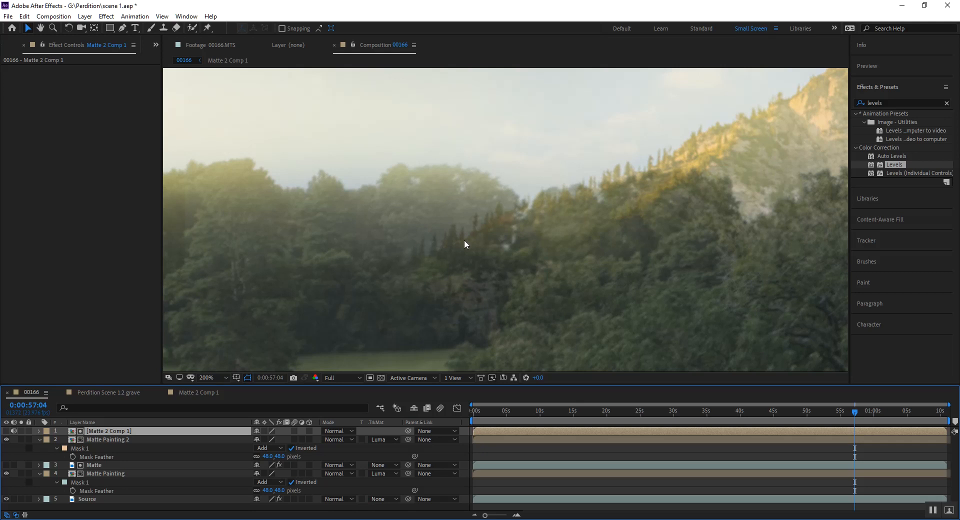
scroll(495, 230, down, 2)
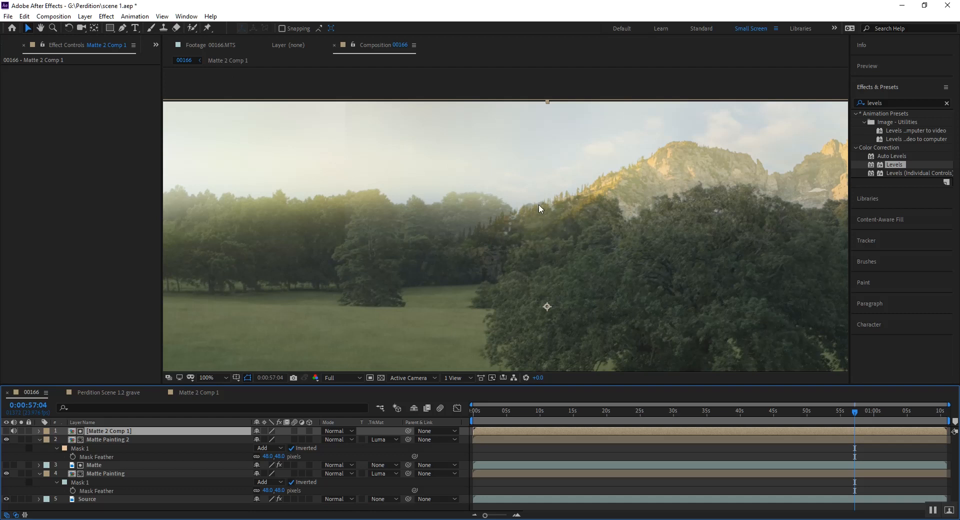
Compare the matte in Matte 2 Comp 1 with composition 00166 where the mountain slope meets the treeline
click(191, 440)
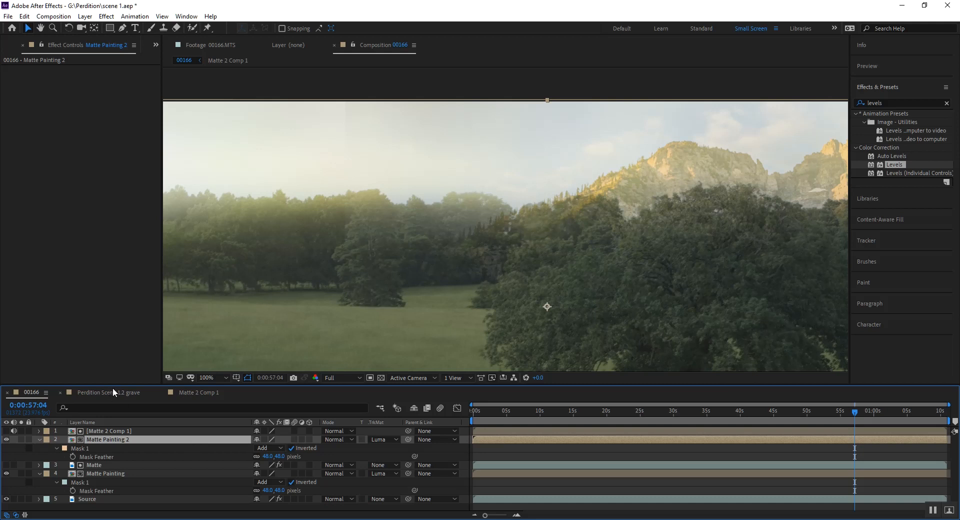
click(177, 391)
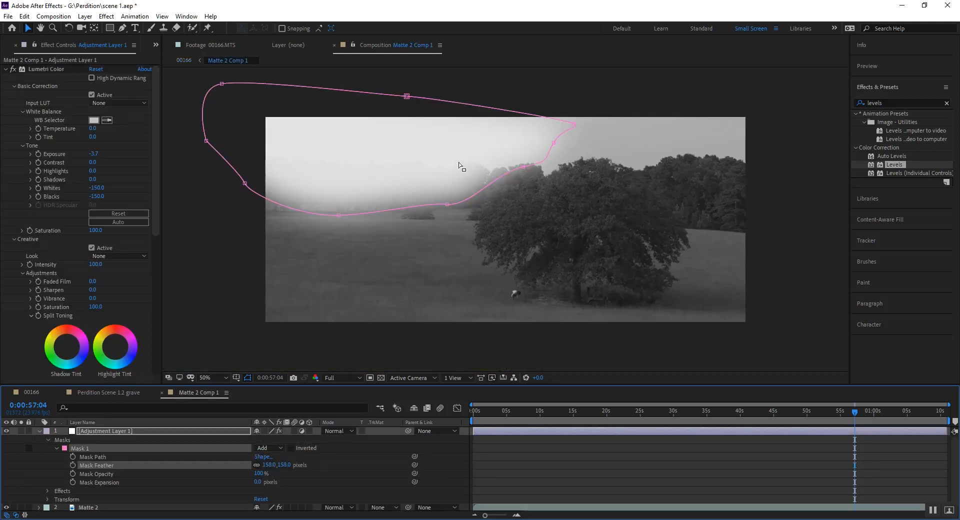
click(31, 393)
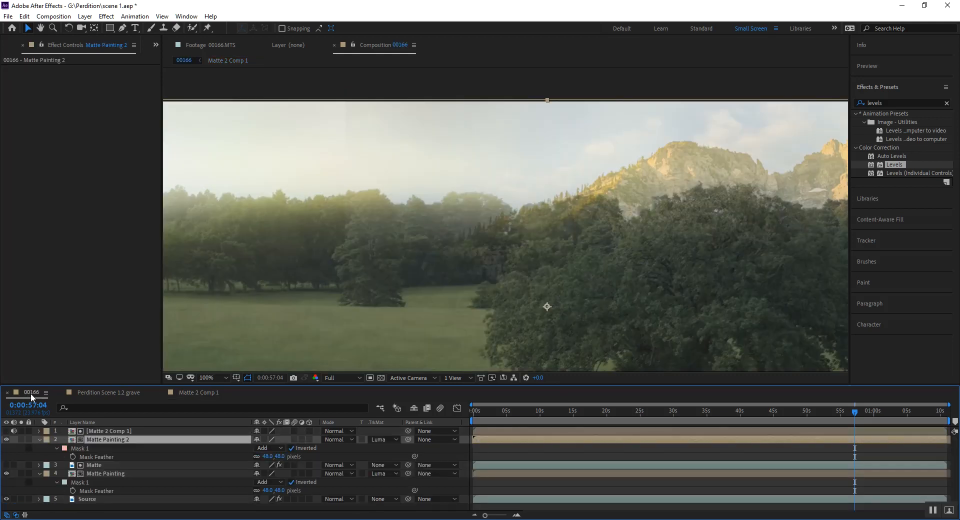
click(196, 392)
scroll(480, 129, up, 1)
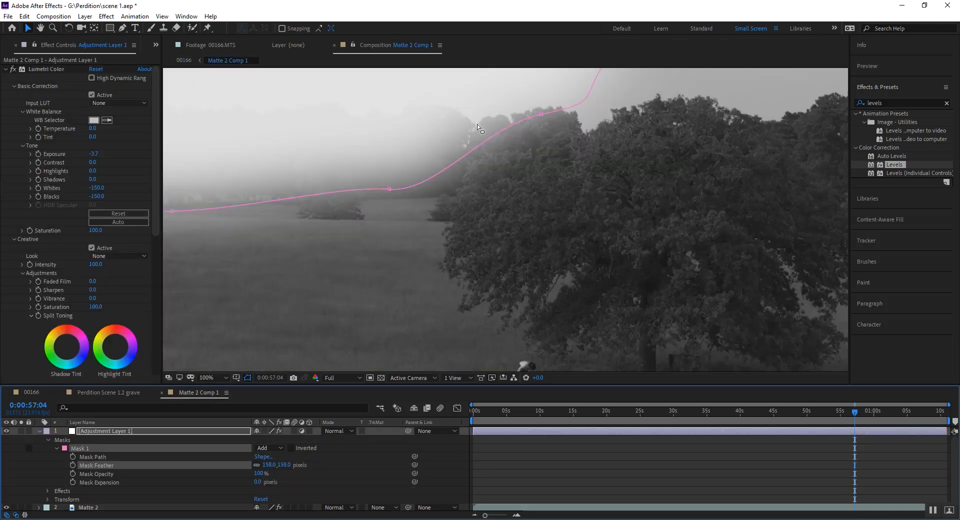
key(space)
drag(520, 137, 602, 276)
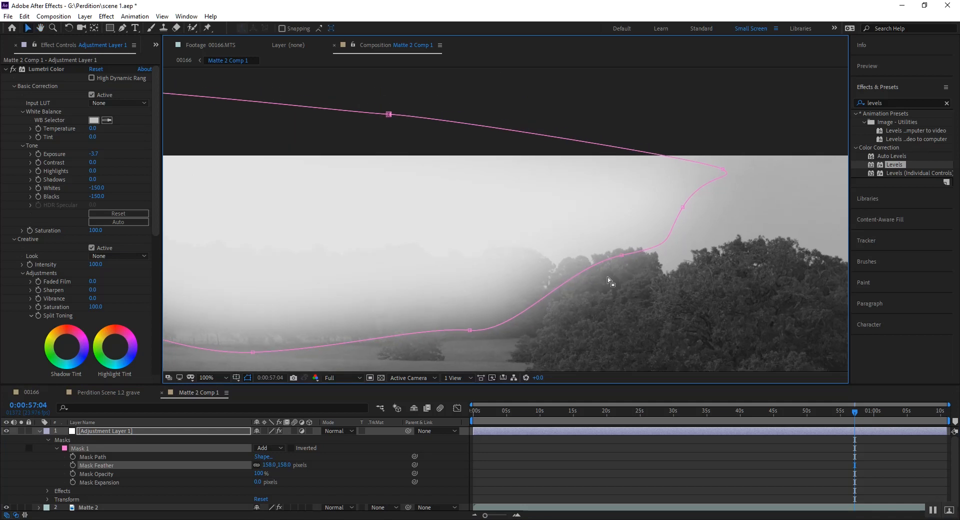
click(29, 391)
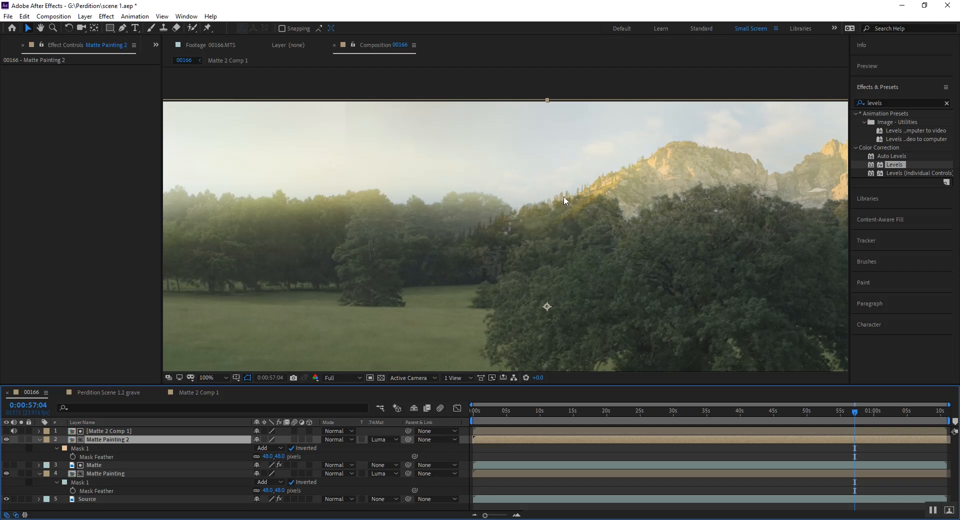
In Matte 2 Comp 1, move Mask 1's two lower points beside the large tree leftward, raising the lower one, and check composition 00166
click(190, 391)
drag(622, 254, 567, 252)
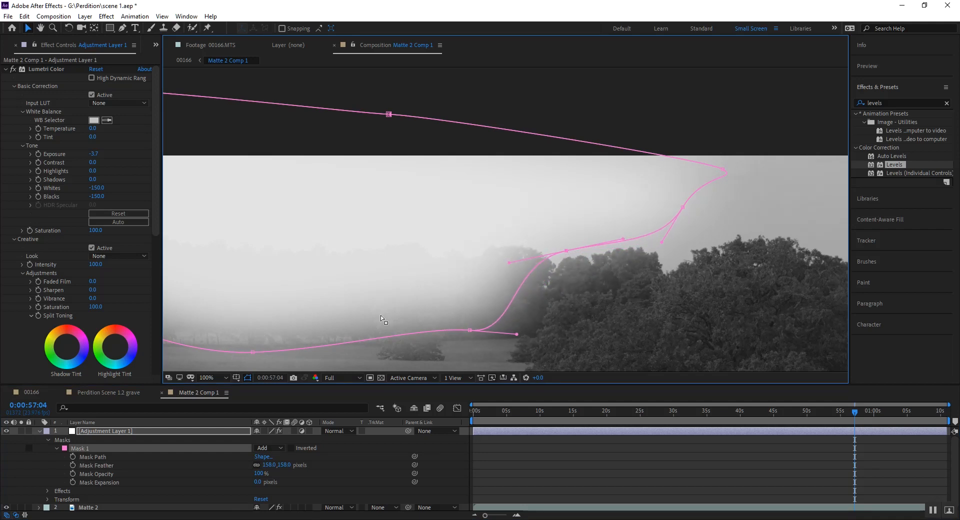
drag(467, 328, 405, 301)
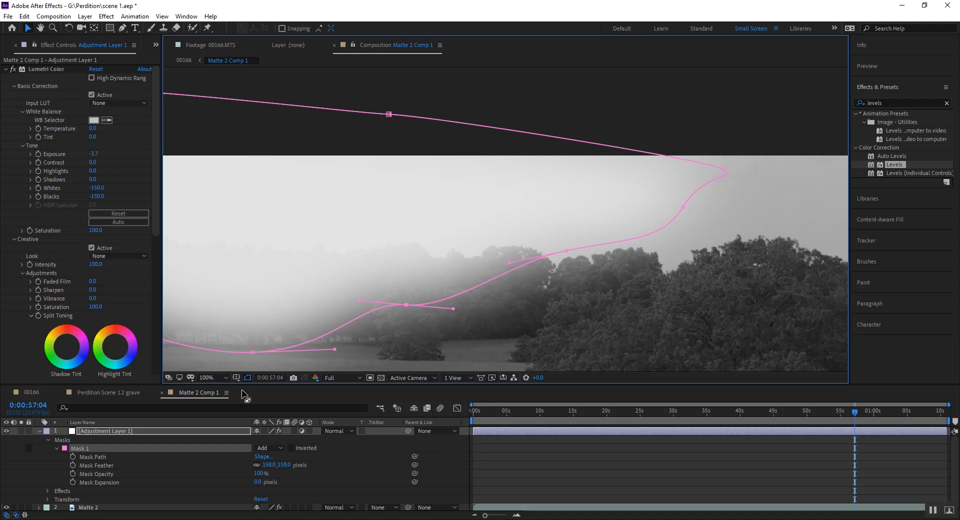
click(26, 394)
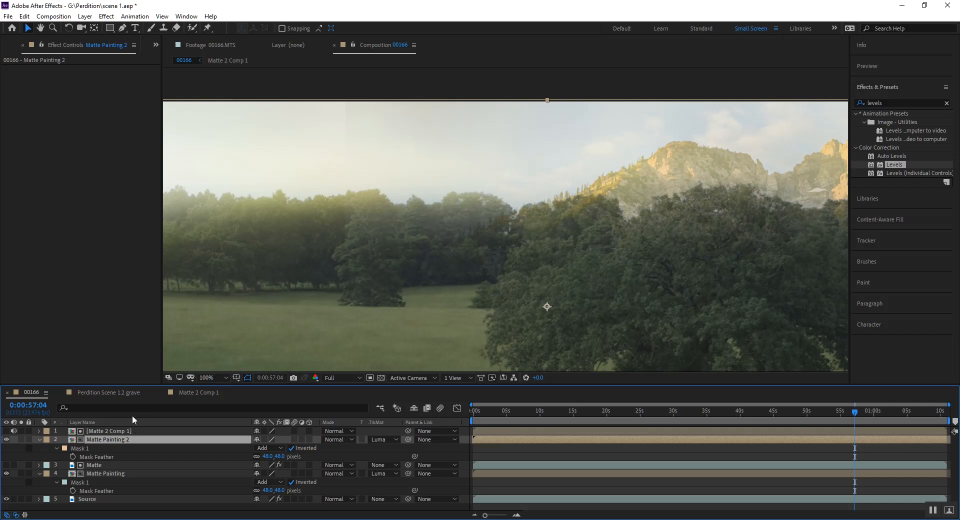
Raise Adjustment Layer 1's Mask 1 point just above the treetops beside the large tree and set Mask Feather to 80 pixels
click(190, 391)
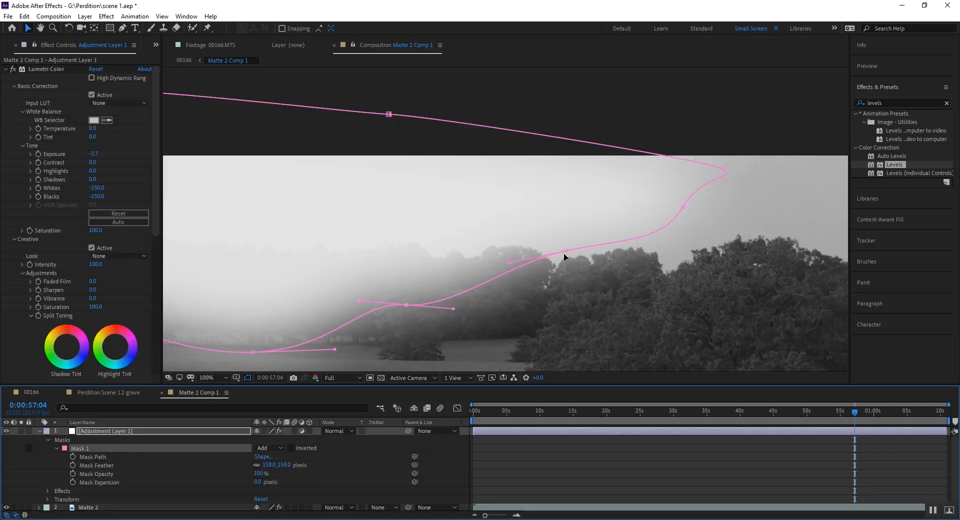
drag(565, 253, 551, 239)
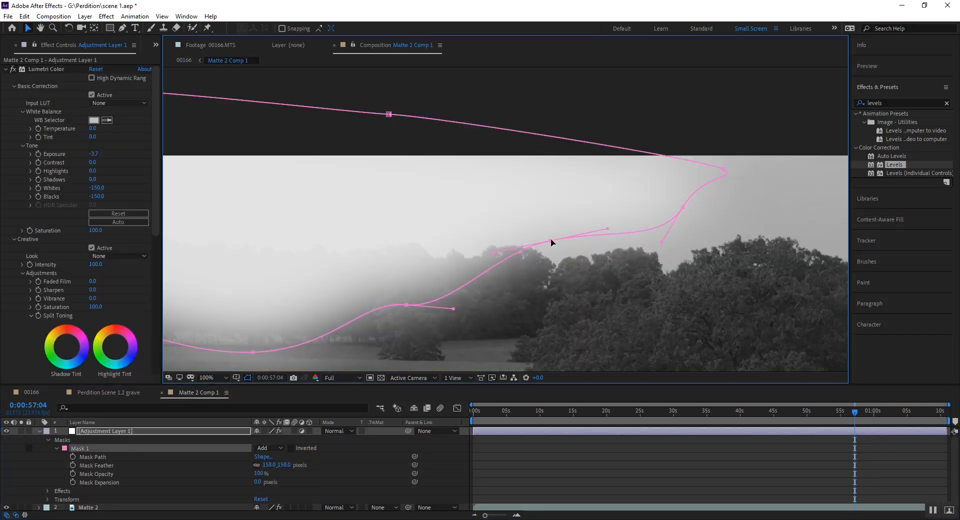
drag(265, 465, 229, 469)
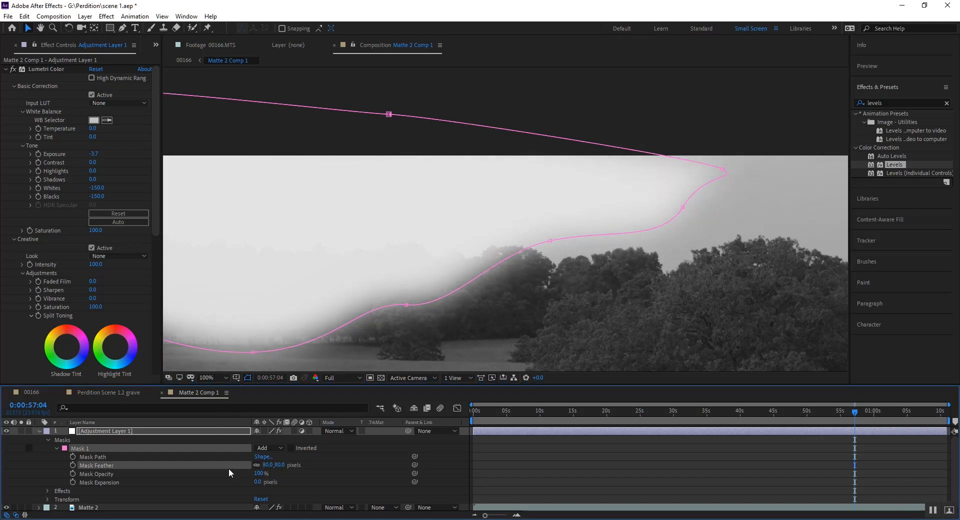
Examine the treeline blend and the overall composite in composition 00166 at 50% and 100% magnification
click(34, 392)
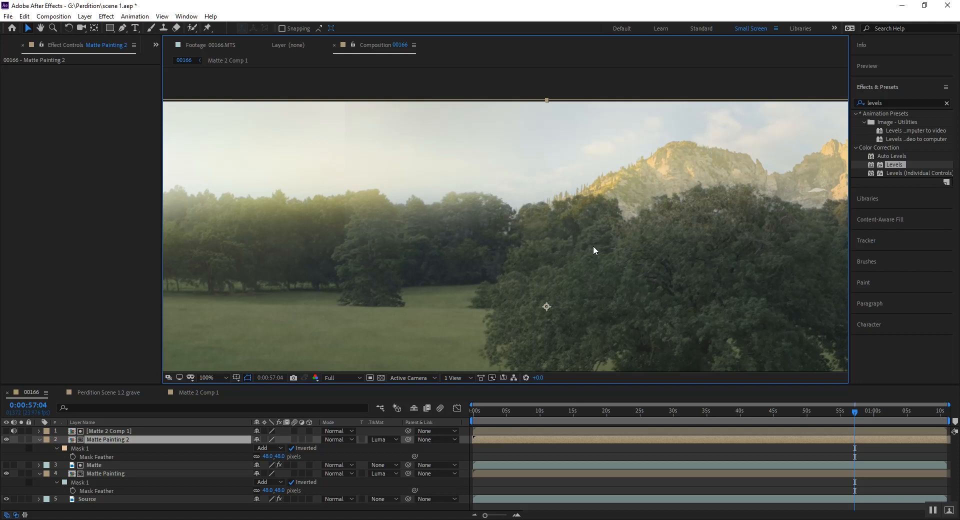
key(comma)
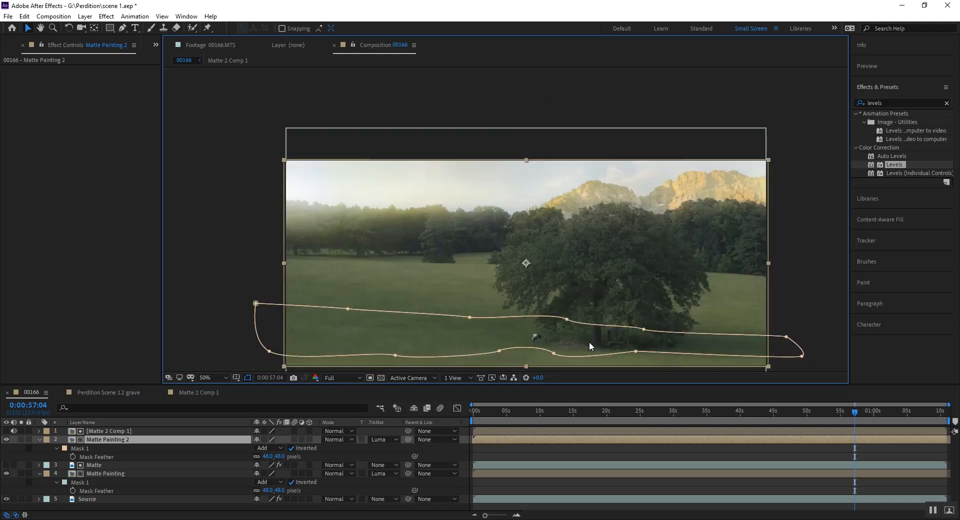
drag(538, 299, 556, 264)
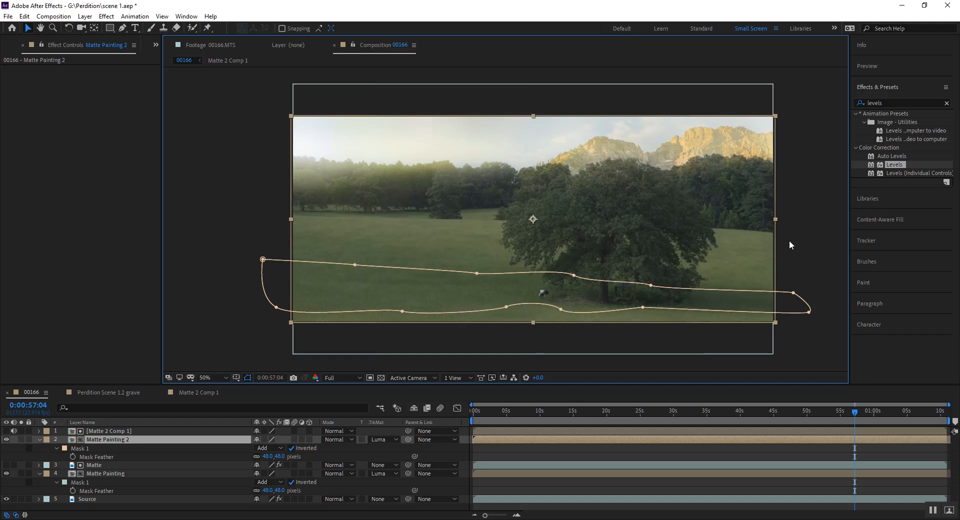
click(806, 236)
key(slash)
key(space)
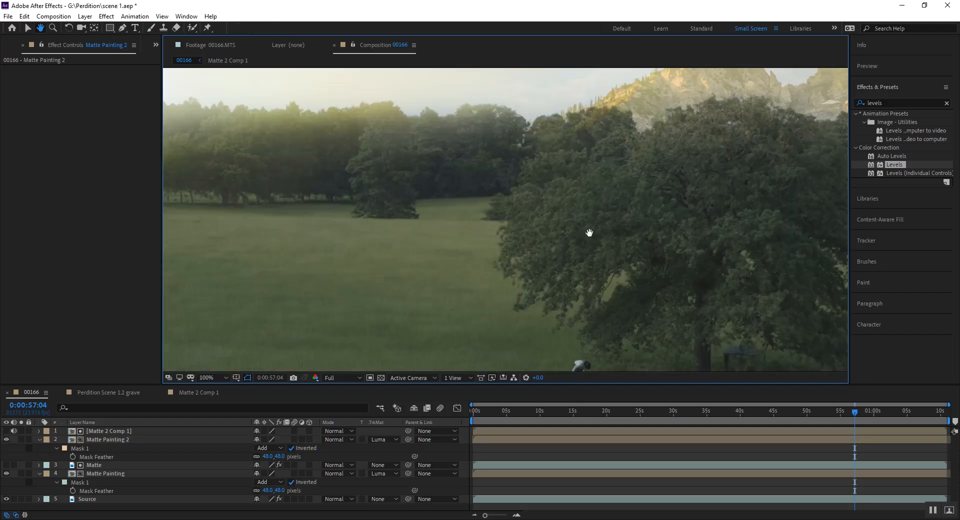
drag(572, 268, 537, 196)
key(comma)
key(space)
drag(535, 195, 536, 196)
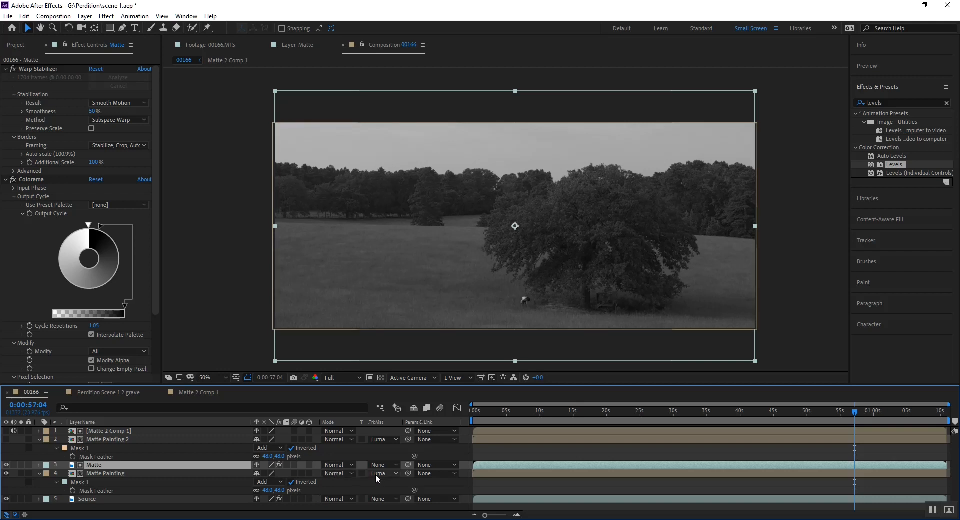
In composition 00166, hide the Matte layer and show Matte Painting 2, leaving the Matte 2 Comp 1 layer selected
click(7, 464)
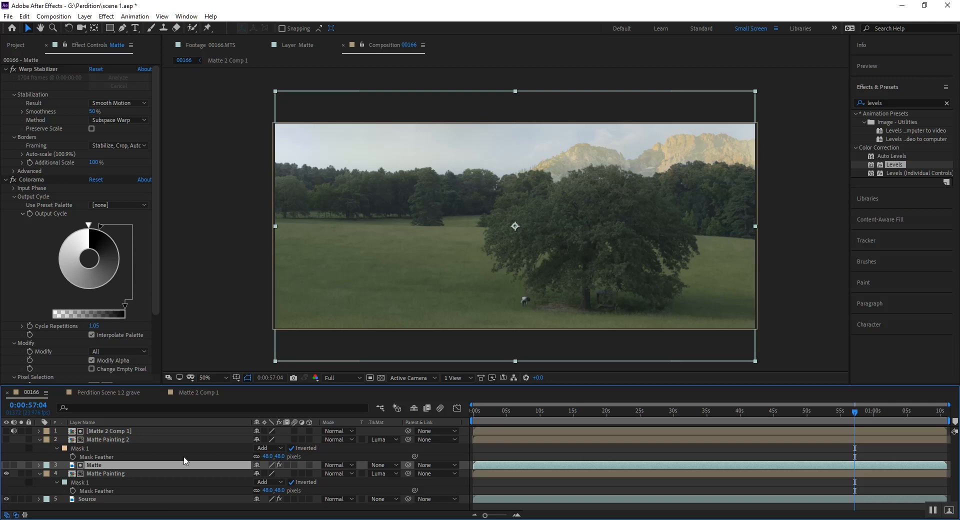
click(6, 440)
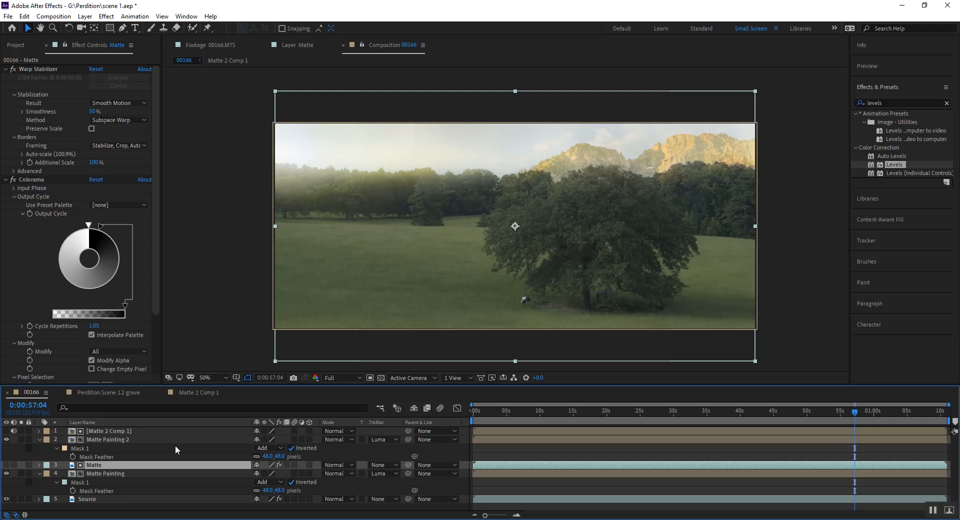
click(152, 433)
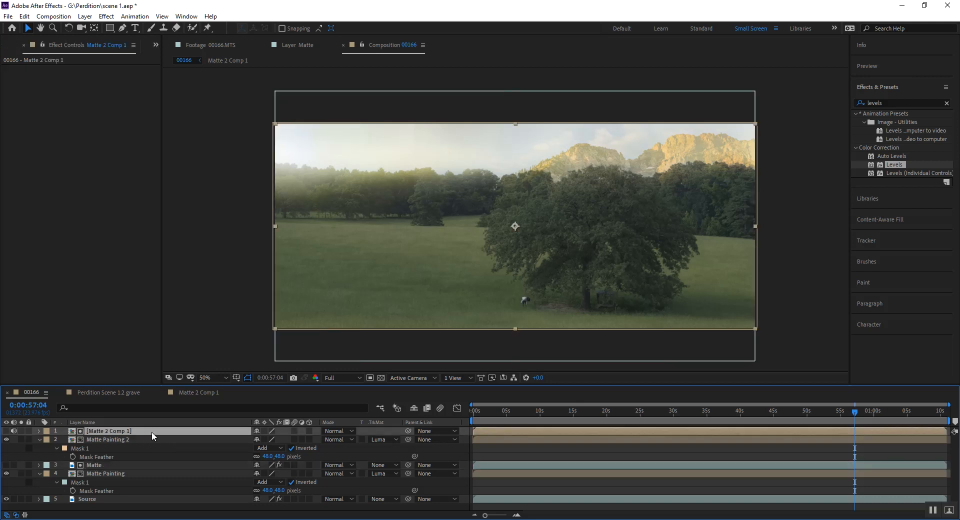
Return to Matte 2 Comp 1 and view the whole outline of Adjustment Layer 1's Mask 1 around the sky at 25% magnification
click(194, 392)
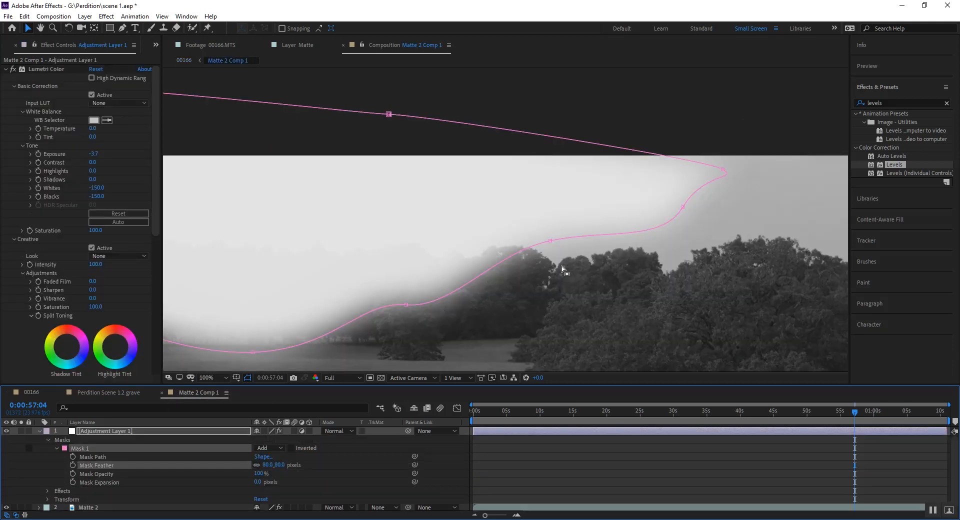
scroll(549, 280, down, 4)
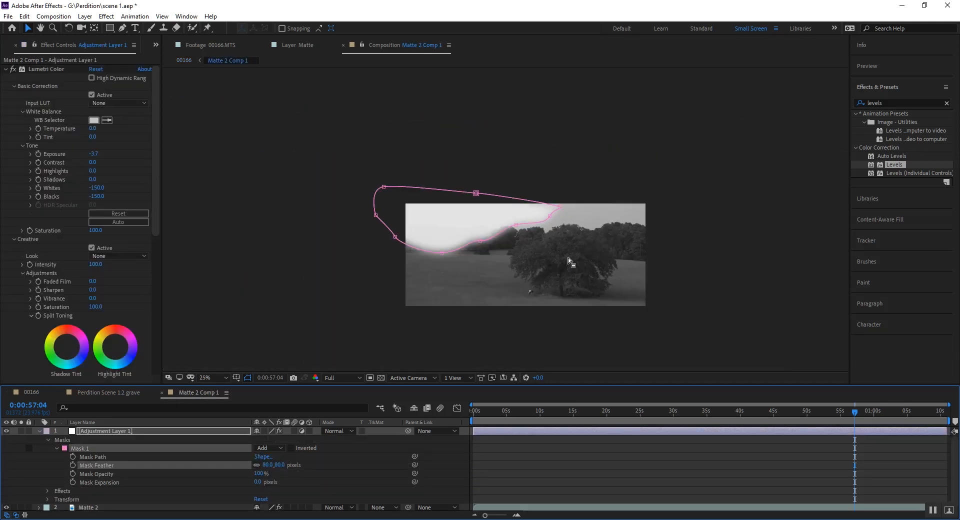
click(699, 298)
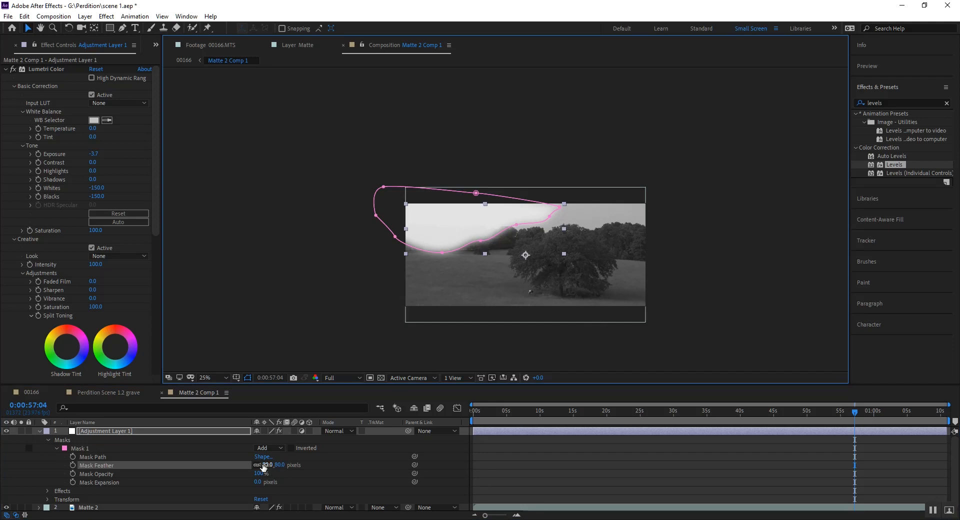